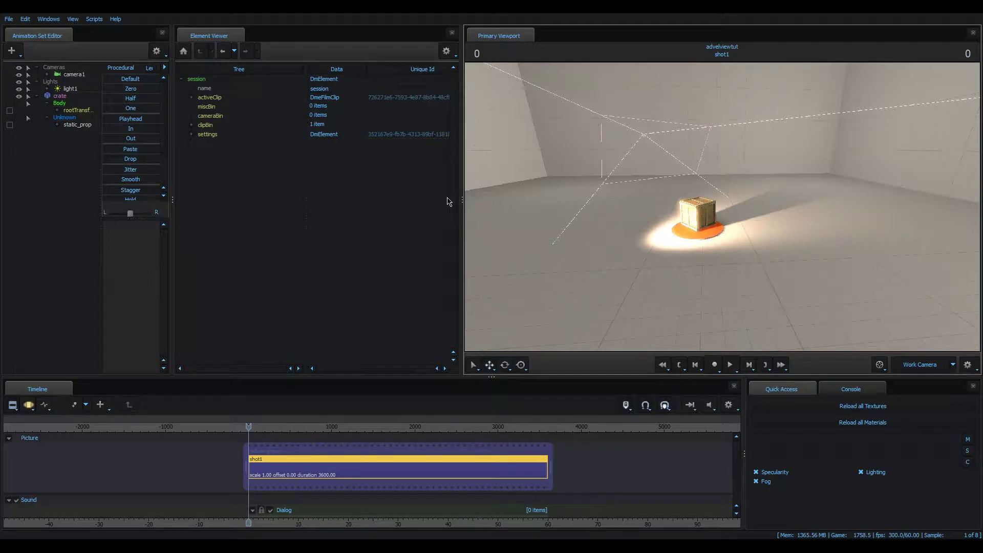
# - Load the crate's game model into the Element Viewer and expand materials > woodcrates01a to show name and mtlName
pyautogui.rightClick(63, 97)
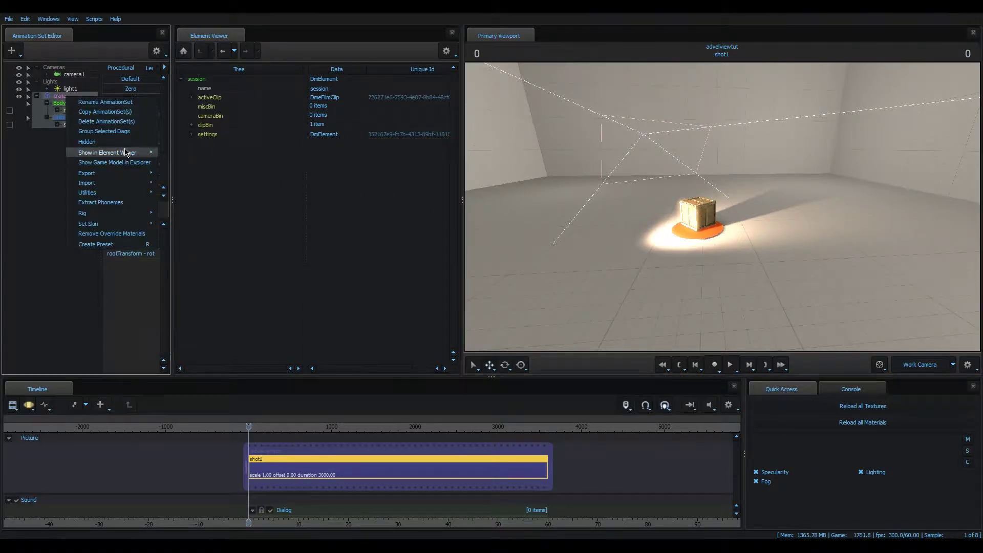
pyautogui.moveTo(154, 154)
pyautogui.click(189, 165)
pyautogui.click(192, 254)
pyautogui.click(201, 263)
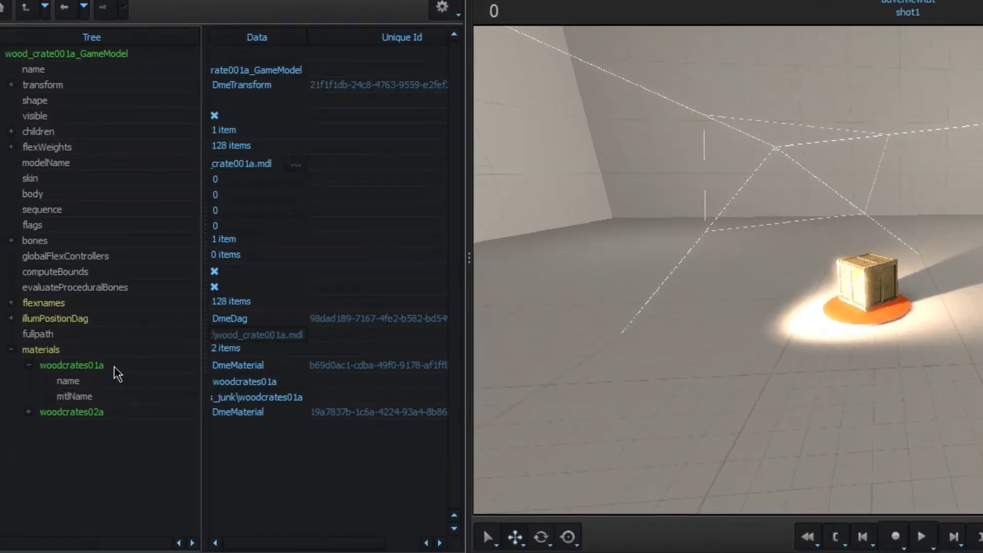
# - Add a float attribute named $alpha to woodcrates01a and set it to 0.5
pyautogui.rightClick(253, 264)
pyautogui.moveTo(274, 485)
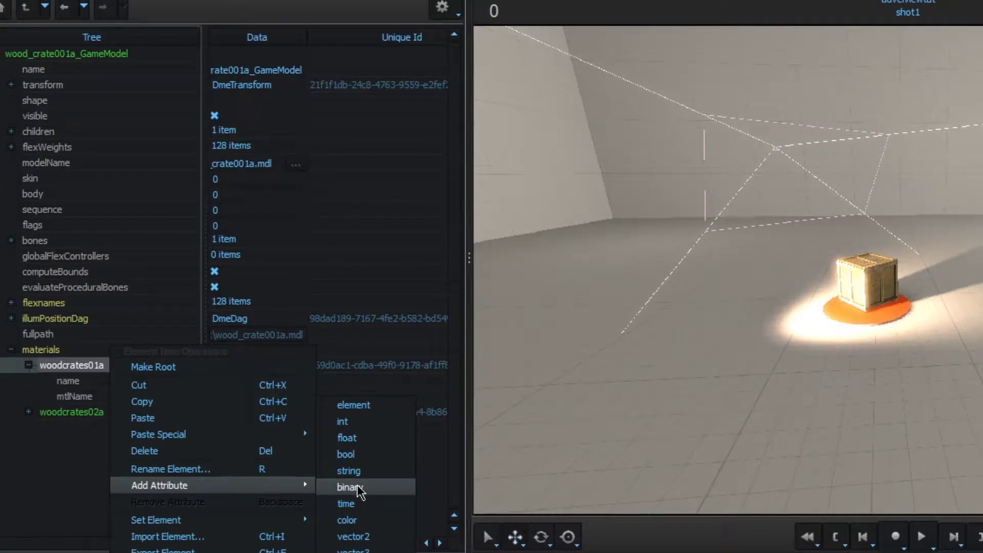
pyautogui.click(353, 440)
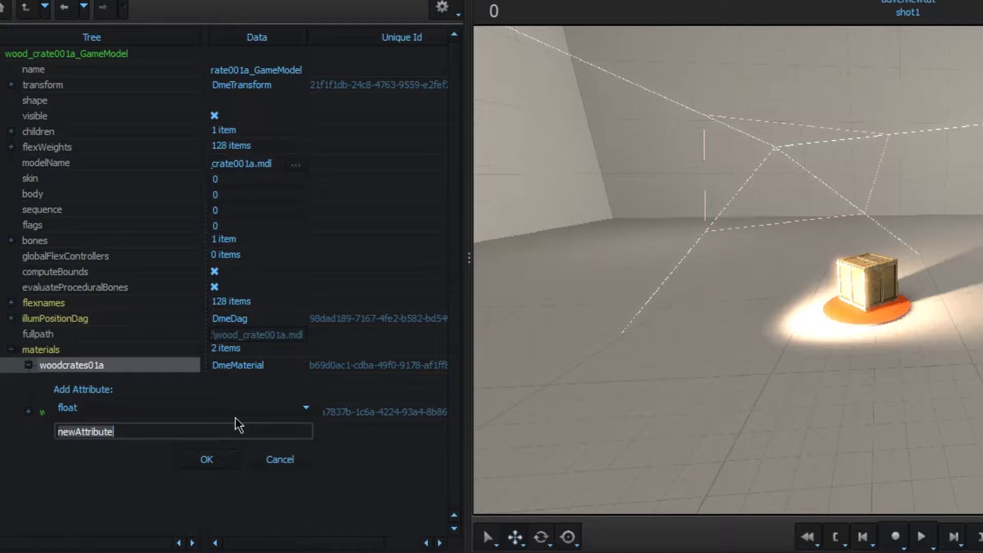
pyautogui.write('$alpha')
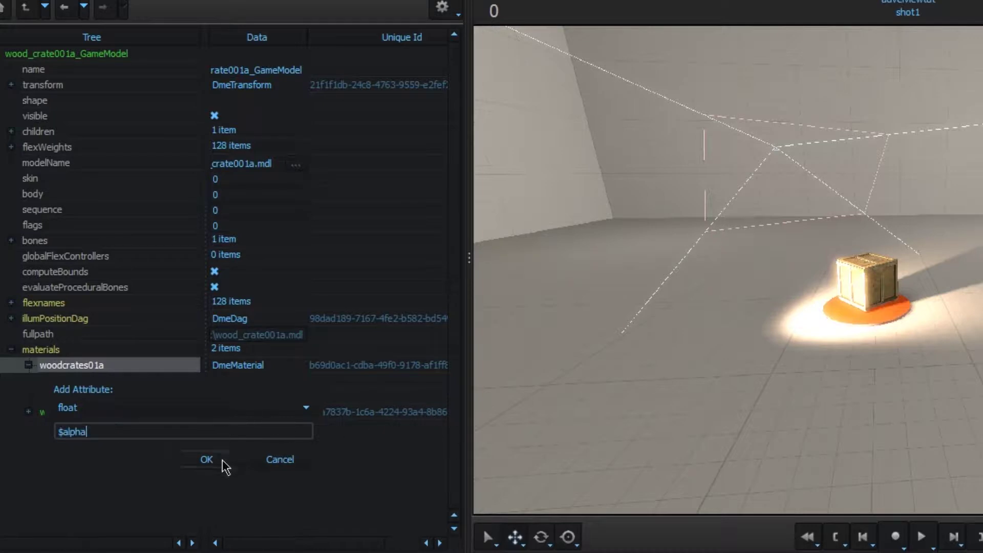
pyautogui.click(220, 463)
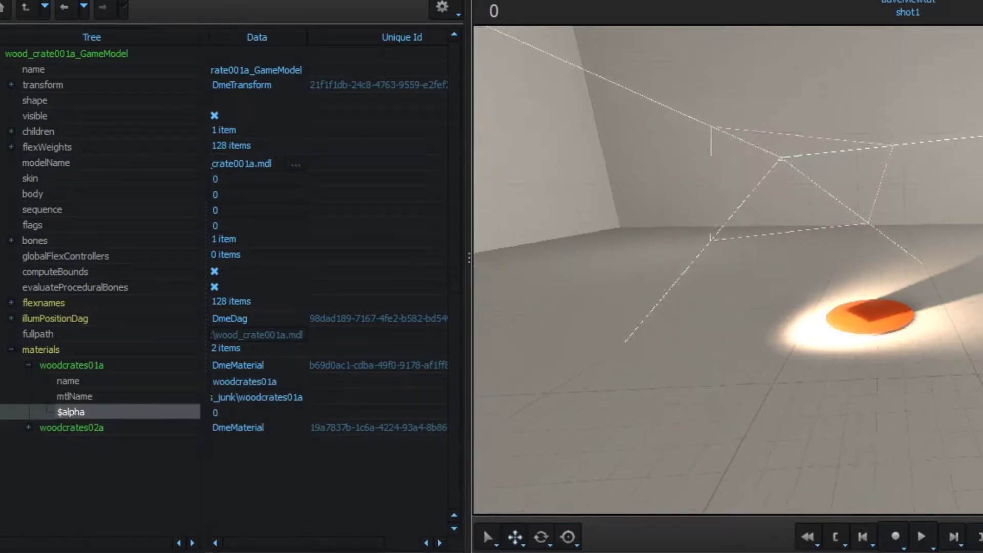
pyautogui.click(242, 413)
pyautogui.write('.5')
# - Create an animation set for woodcrates01a, accepting the 0–1 $alpha control range
pyautogui.click(89, 370)
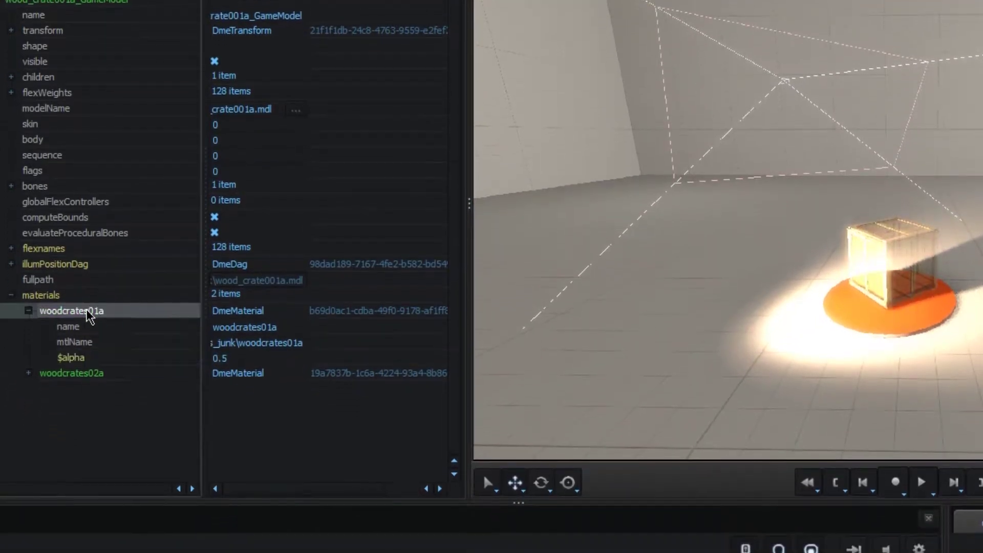
pyautogui.rightClick(88, 310)
pyautogui.click(156, 505)
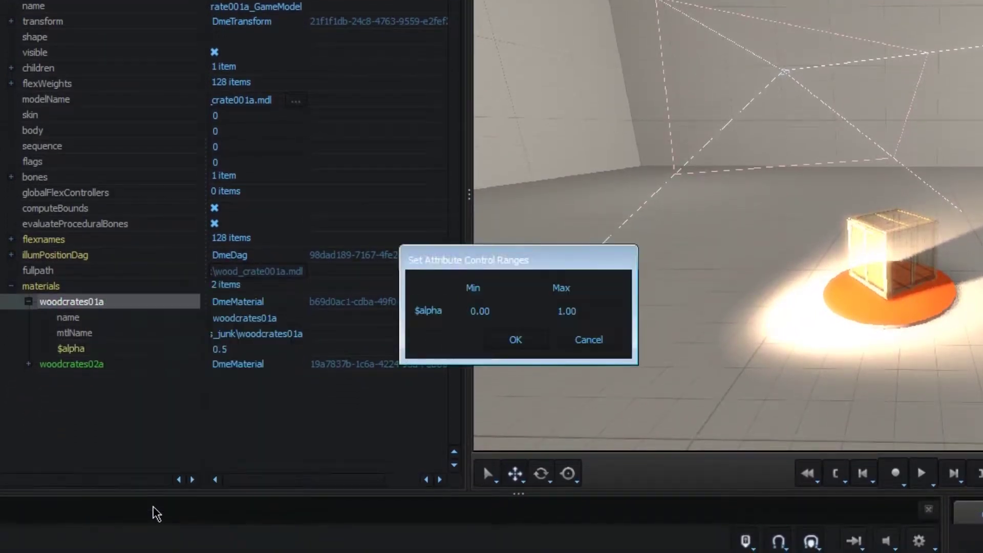
pyautogui.click(529, 343)
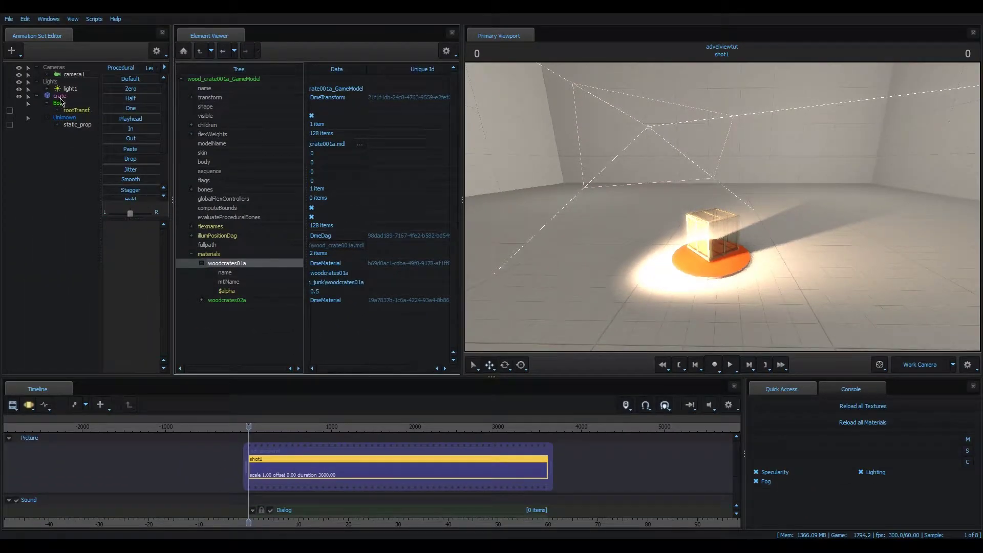
# - Show hidden animation sets and controls and ungroup the scene hierarchy in the Animation Set Editor
pyautogui.click(59, 97)
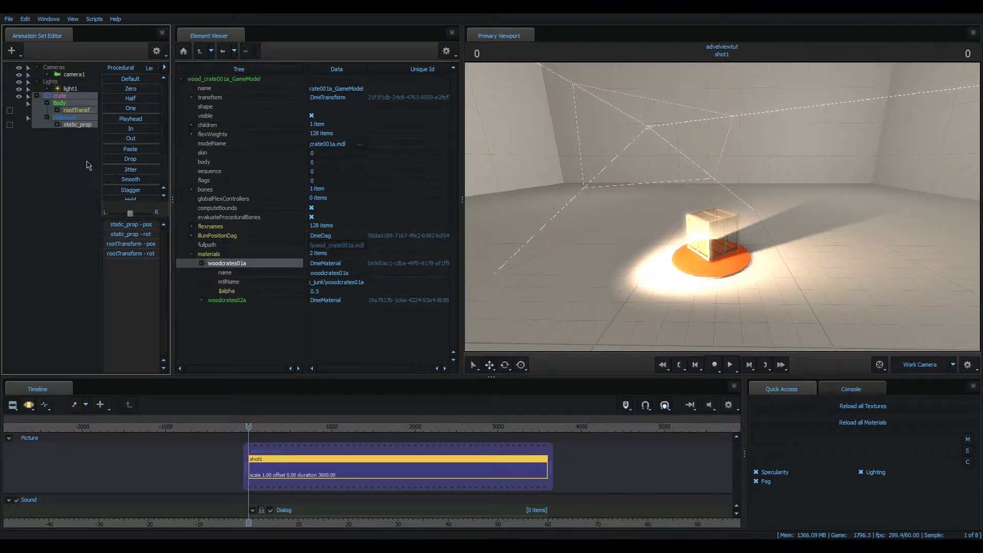
pyautogui.click(156, 51)
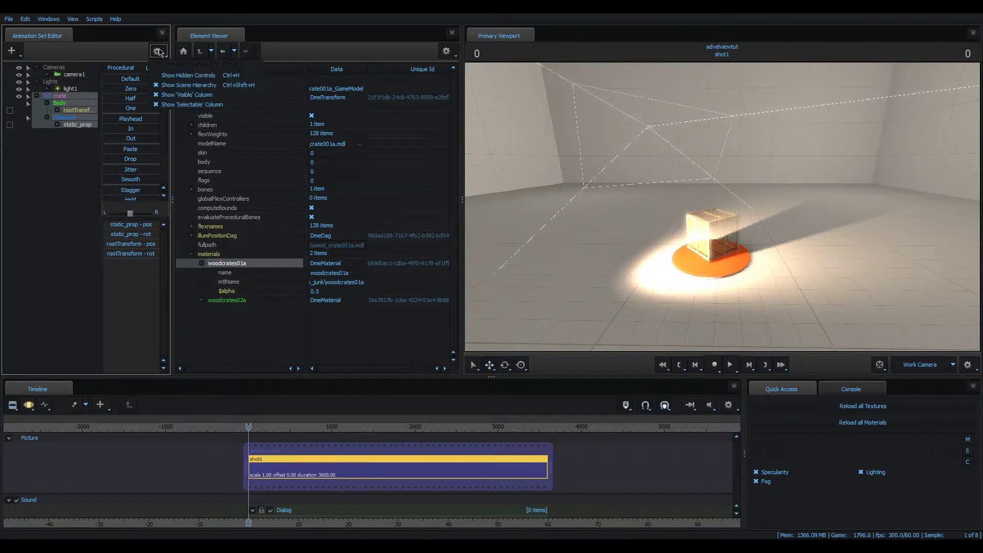
pyautogui.click(190, 75)
pyautogui.click(156, 50)
pyautogui.click(182, 85)
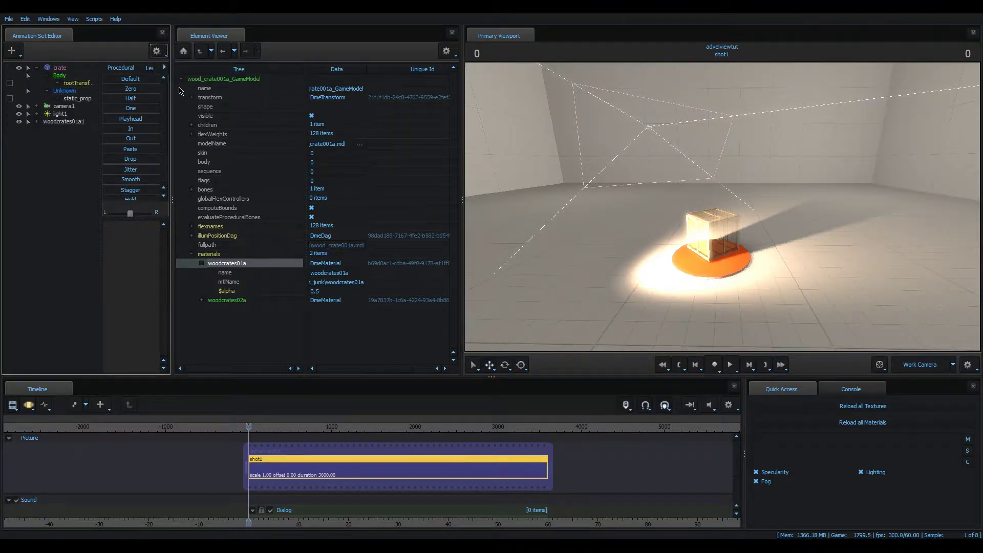
# - In the motion editor, drag the woodcrates01a1 $alpha slider to 0.8783783913 to fade the crate
pyautogui.click(37, 121)
pyautogui.click(69, 123)
pyautogui.press('F3')
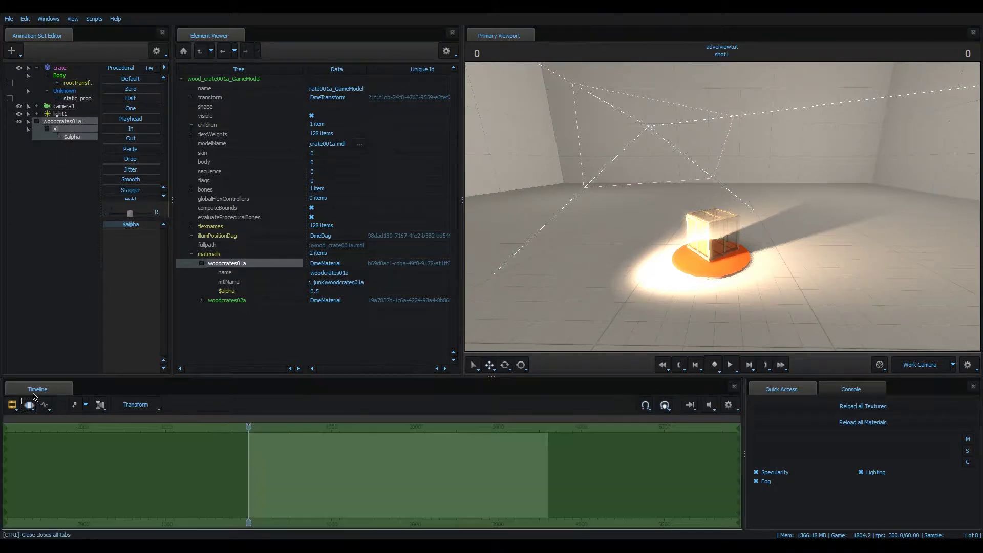
pyautogui.moveTo(136, 226)
pyautogui.mouseDown()
pyautogui.moveTo(108, 226)
pyautogui.moveTo(152, 226)
pyautogui.mouseUp()
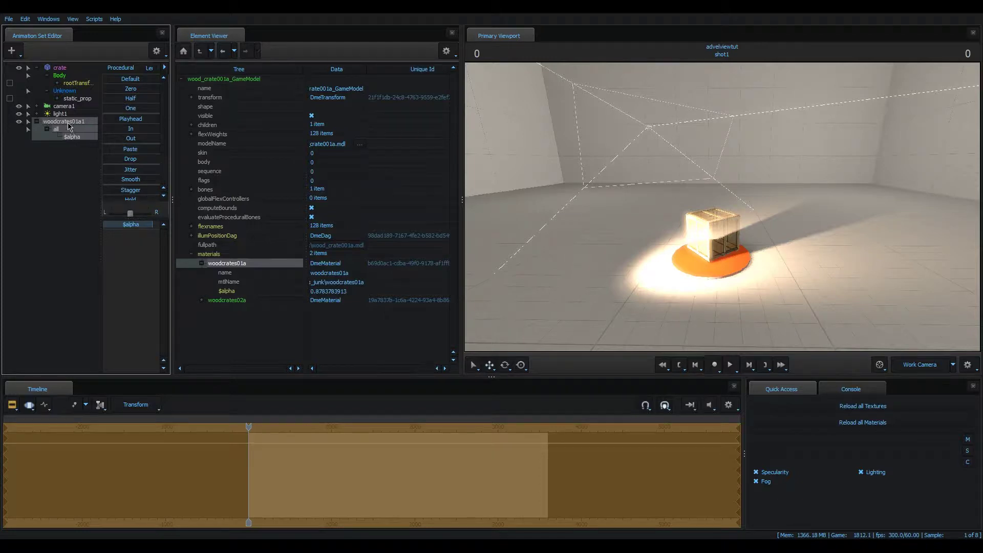
# - Hide the hidden controls again
pyautogui.click(67, 124)
pyautogui.click(157, 51)
pyautogui.click(188, 83)
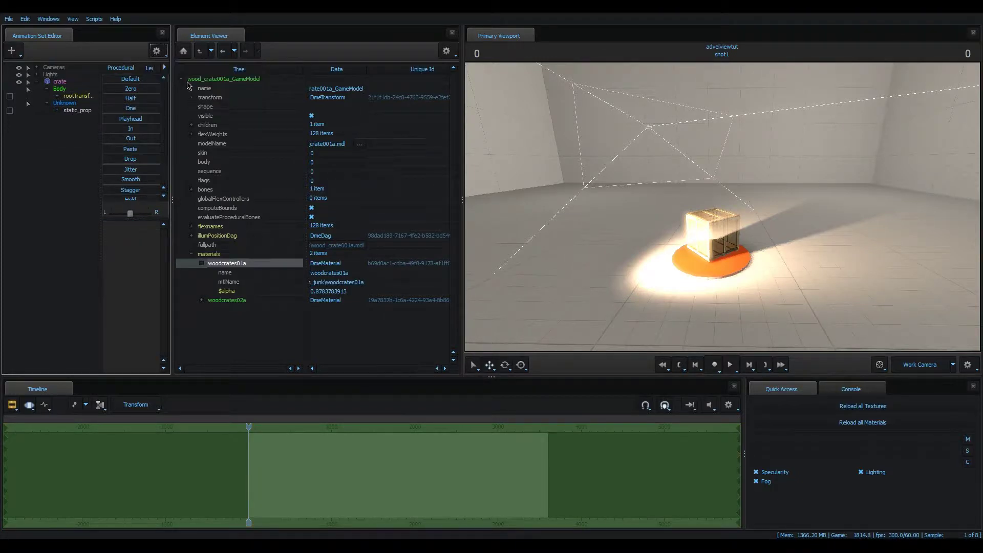
# - Add a vector3 attribute named $color to the woodcrates01a material
pyautogui.click(244, 293)
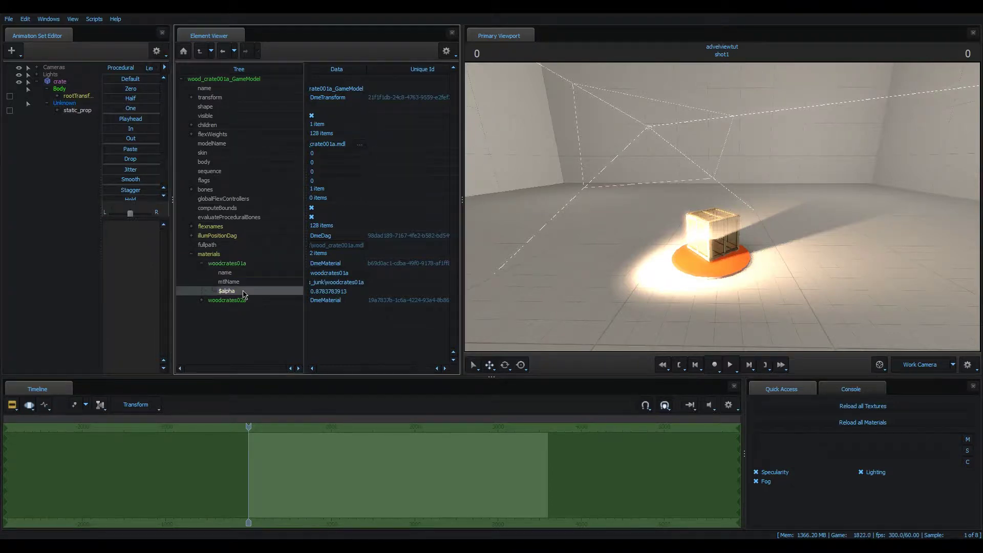
pyautogui.rightClick(230, 263)
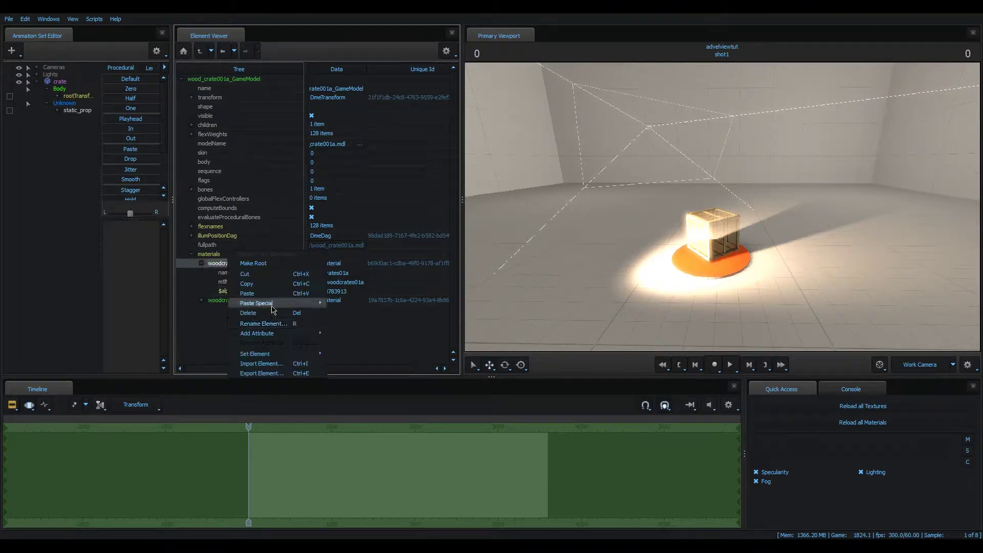
pyautogui.moveTo(276, 334)
pyautogui.click(359, 374)
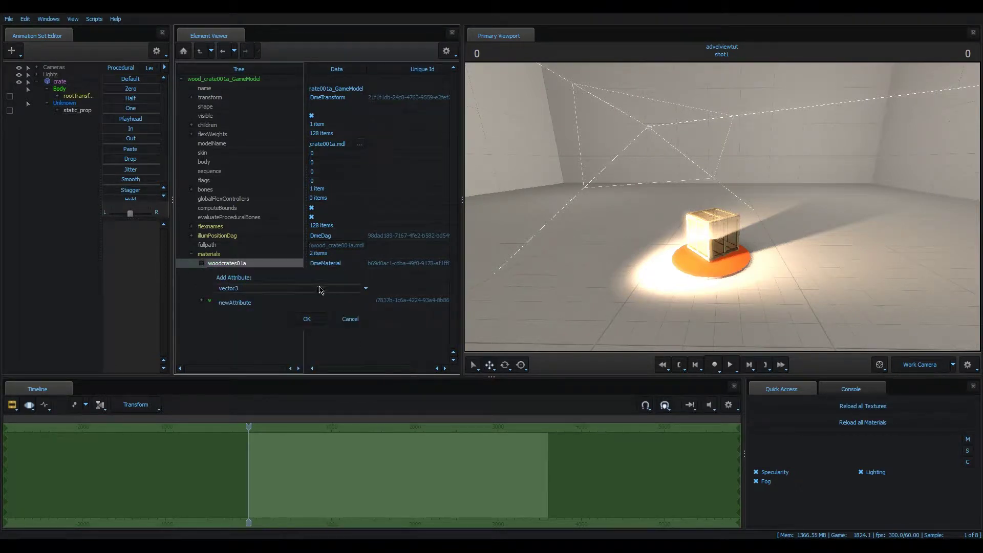
pyautogui.write('$color')
pyautogui.press('Return')
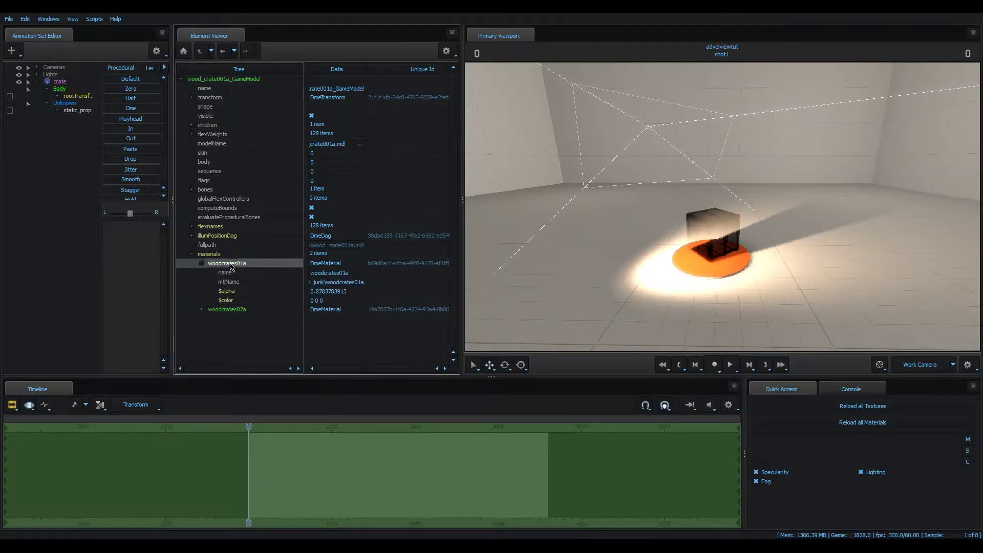
# - Remove the $color attribute from woodcrates01a
pyautogui.rightClick(233, 265)
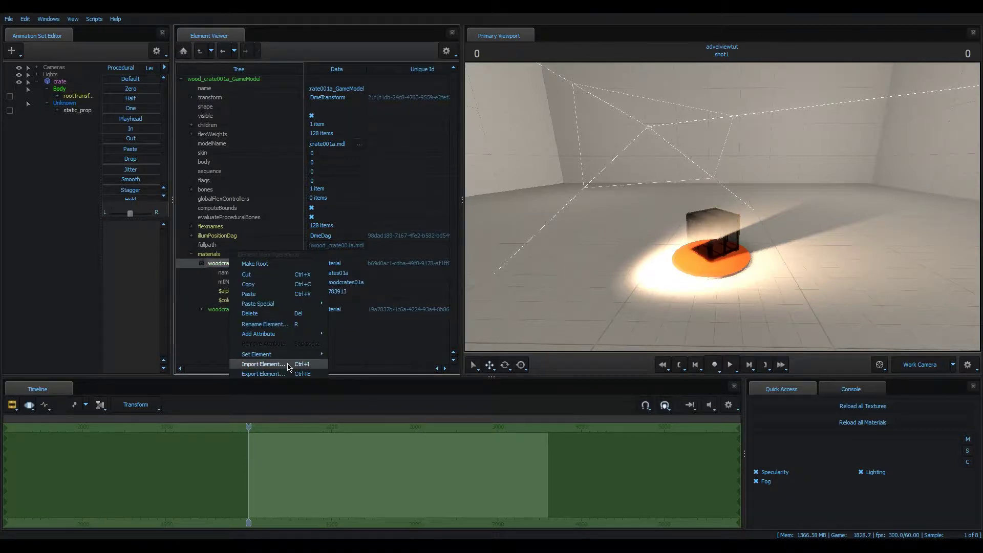
pyautogui.rightClick(214, 255)
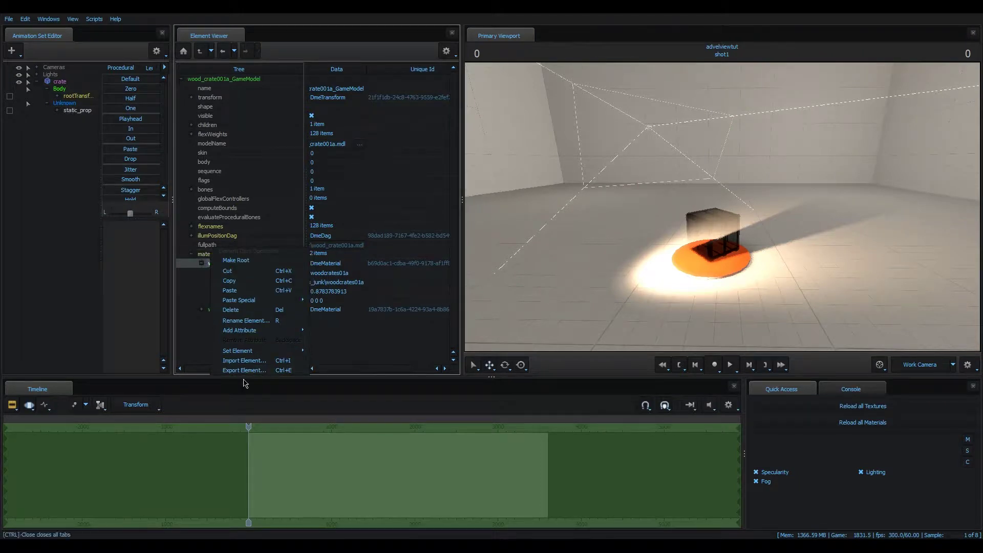
pyautogui.click(352, 342)
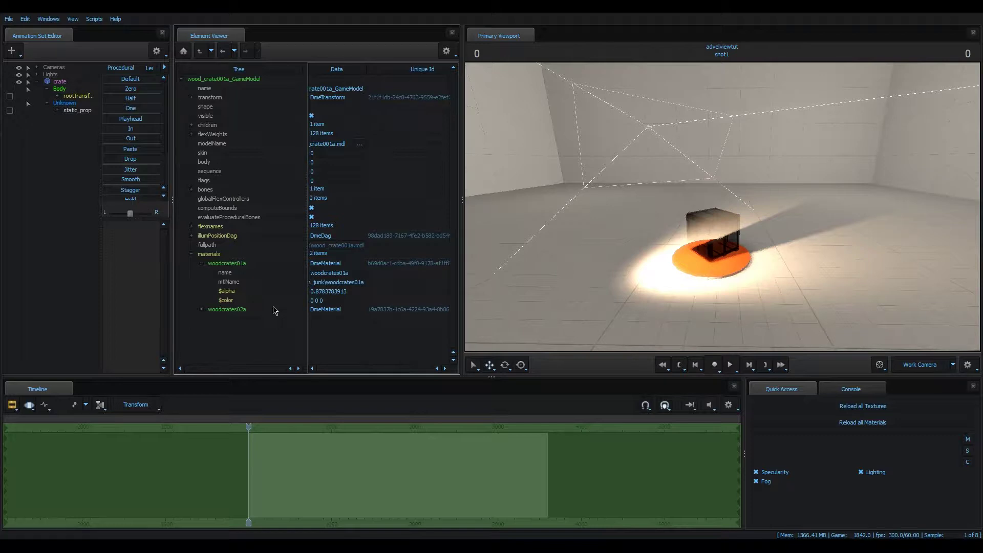
pyautogui.rightClick(254, 300)
pyautogui.click(277, 340)
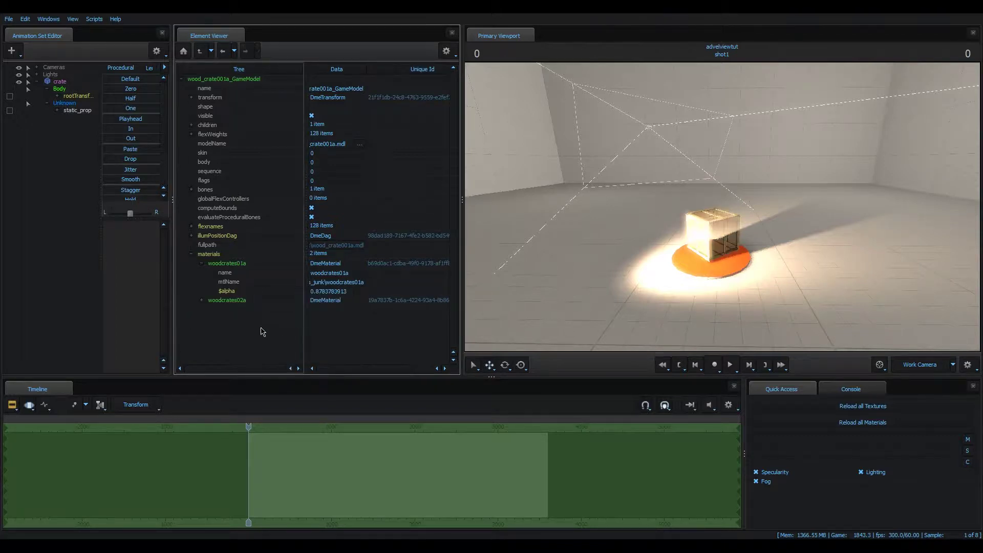
# - Reload the crate's tree, re-expand woodcrates01a and remove its $alpha attribute
pyautogui.click(224, 52)
pyautogui.click(191, 254)
pyautogui.click(201, 263)
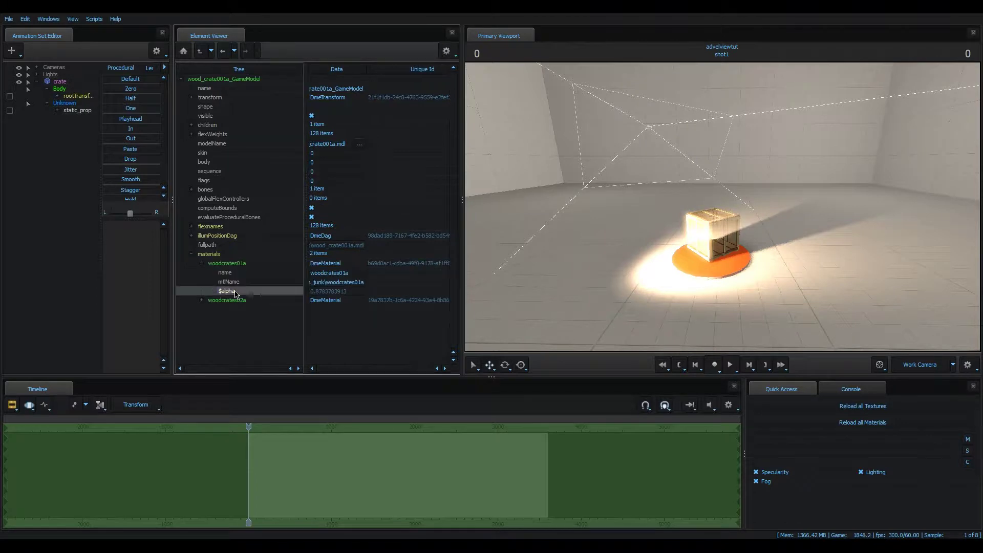
pyautogui.rightClick(233, 291)
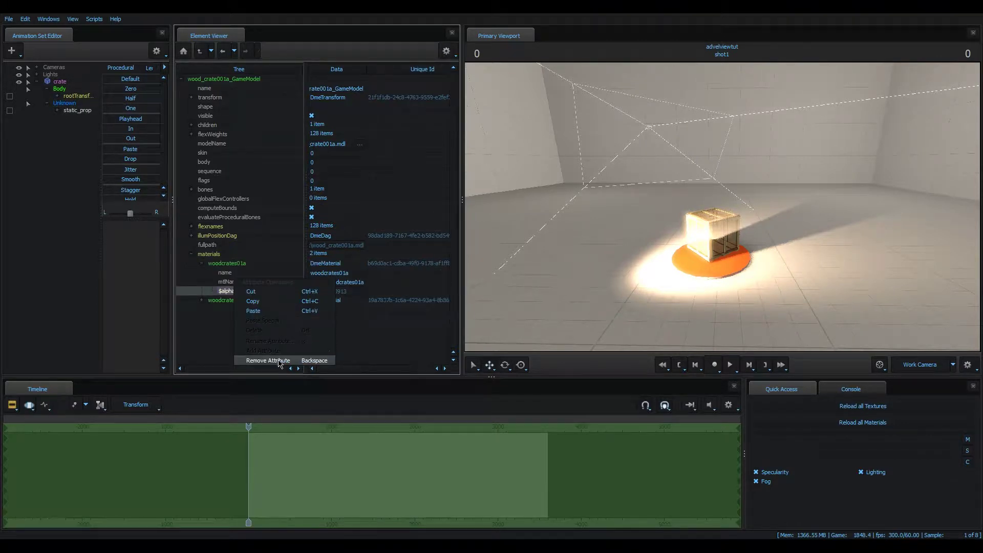
pyautogui.click(279, 361)
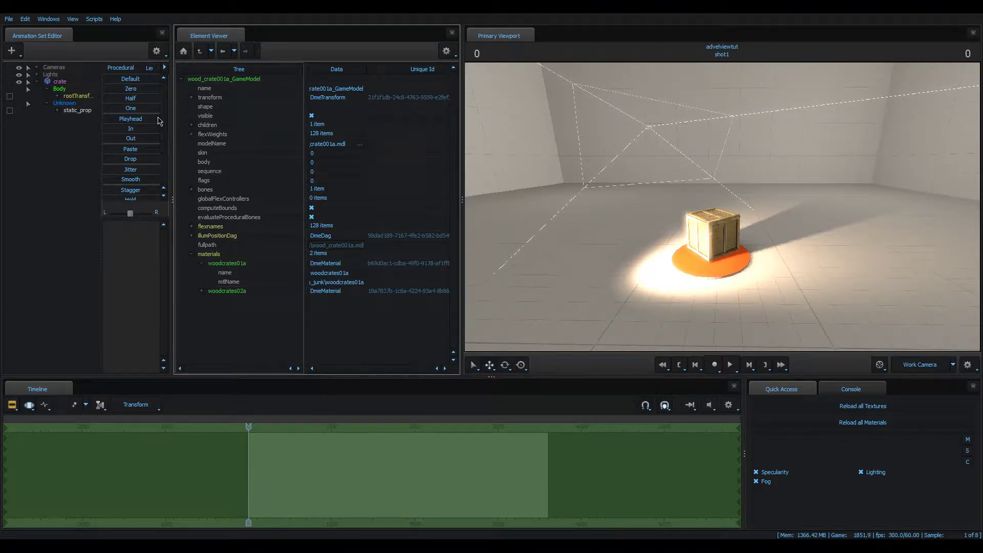
# - Add a float $alpha attribute back to the woodcrates01a material
pyautogui.press('F2')
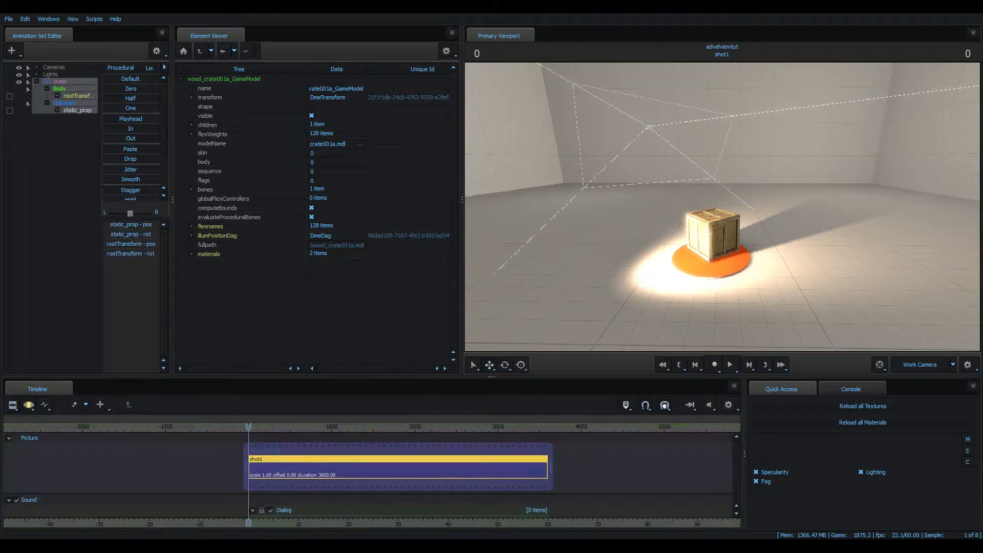
pyautogui.click(191, 254)
pyautogui.rightClick(234, 263)
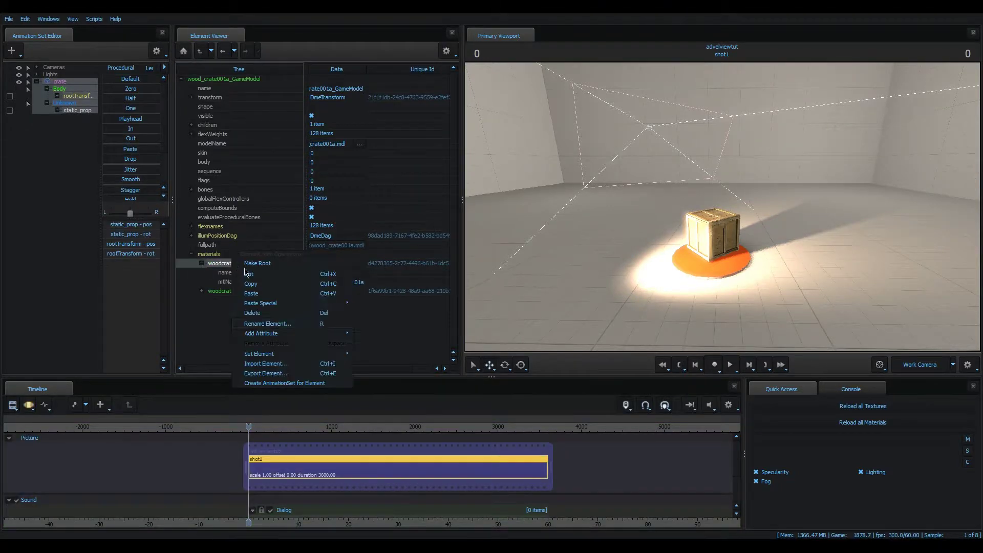
pyautogui.click(376, 317)
pyautogui.click(329, 302)
pyautogui.write('$alpha')
pyautogui.click(306, 318)
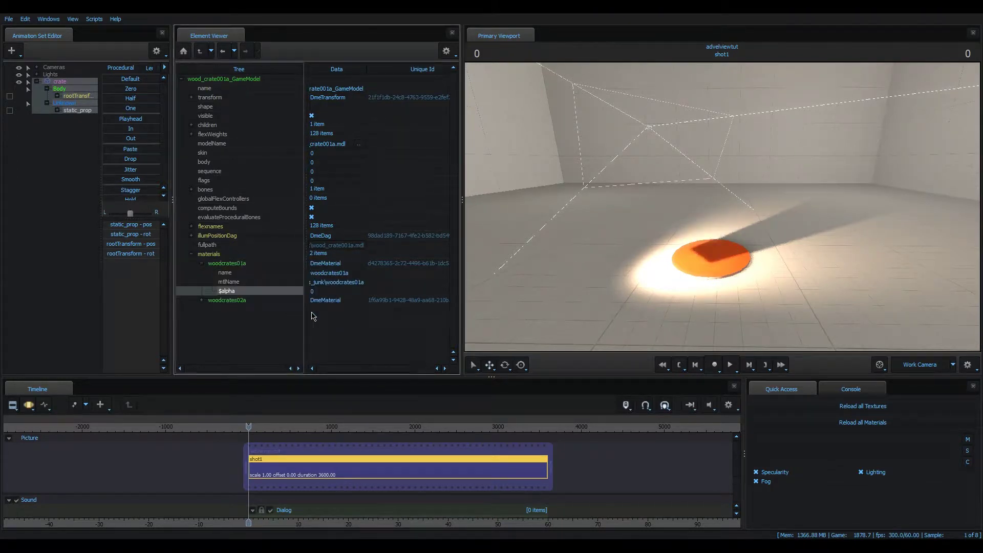
# - Set $alpha to 0.5 and move the viewport camera closer to the crate
pyautogui.click(345, 290)
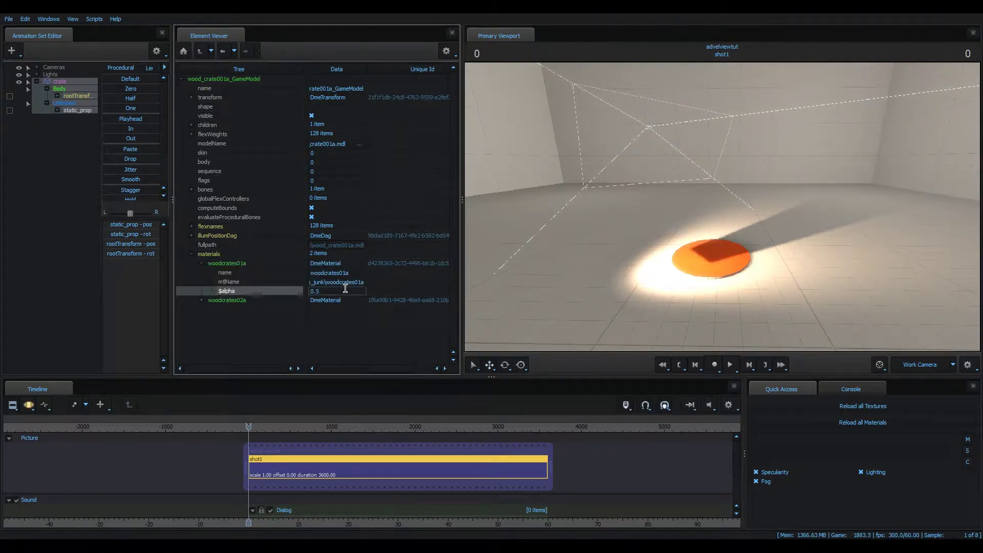
pyautogui.press('Return')
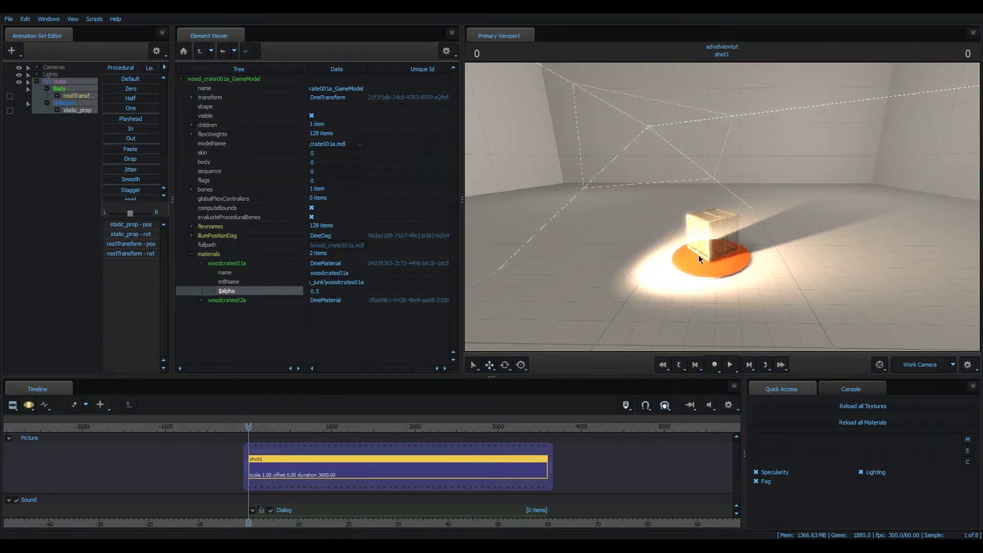
pyautogui.moveTo(700, 258); pyautogui.dragTo(699, 259)
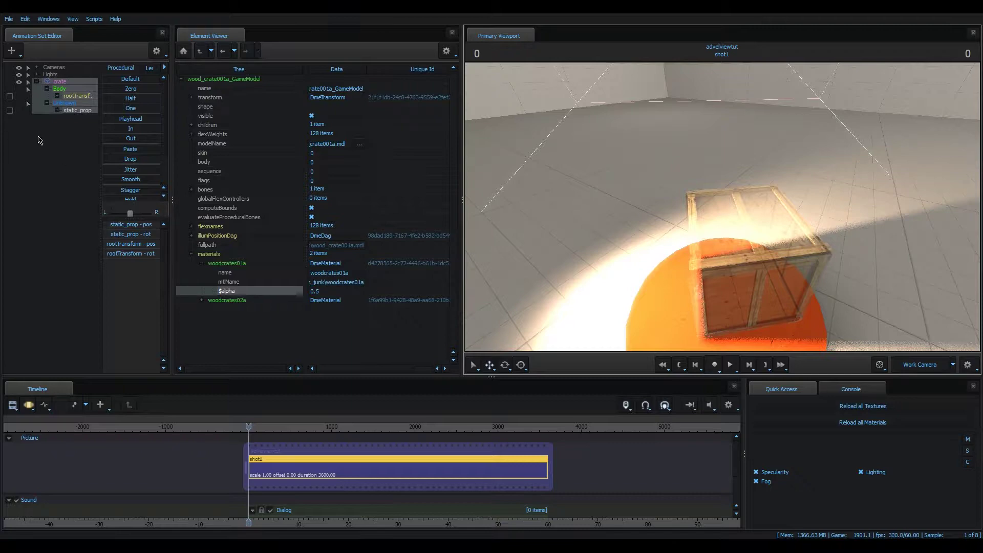
pyautogui.click(315, 291)
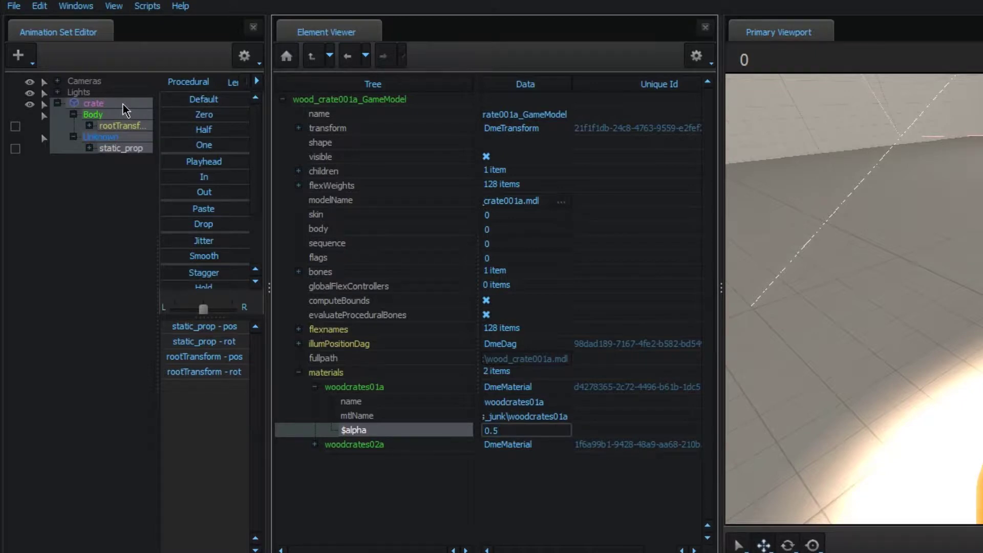
# - Show the crate AnimationSet in the Element Viewer and inspect its controls and rootTransform
pyautogui.rightClick(123, 106)
pyautogui.moveTo(246, 191)
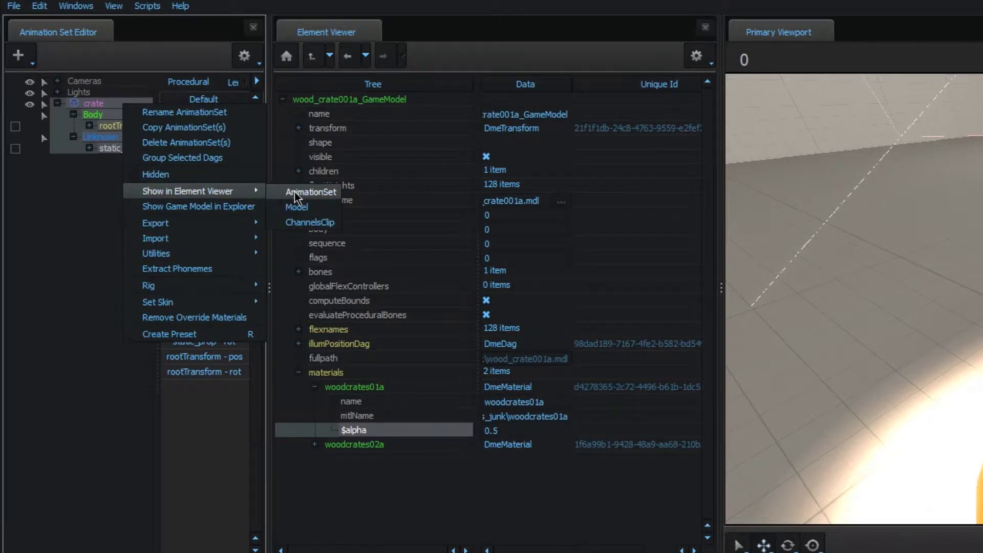
pyautogui.click(295, 194)
pyautogui.click(294, 129)
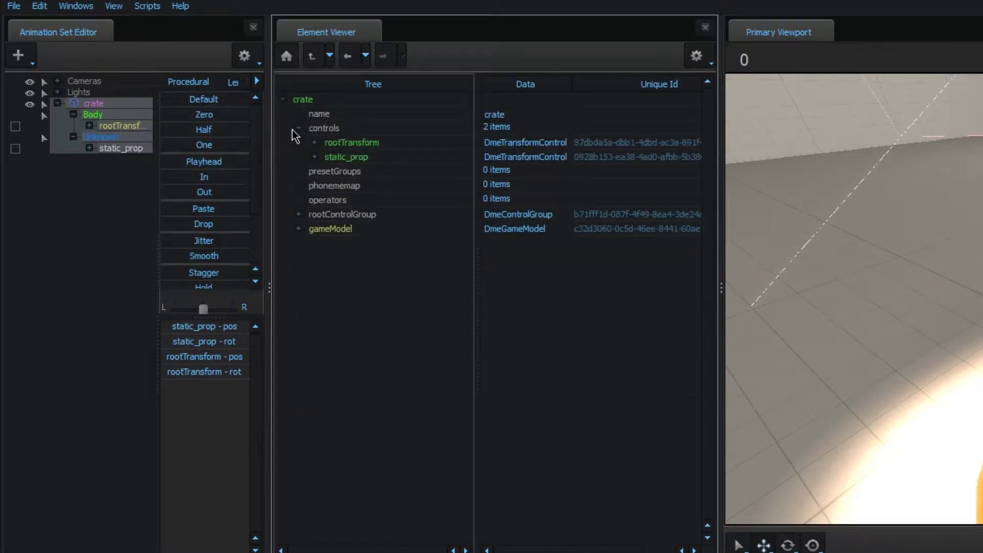
pyautogui.rightClick(328, 129)
pyautogui.moveTo(430, 254)
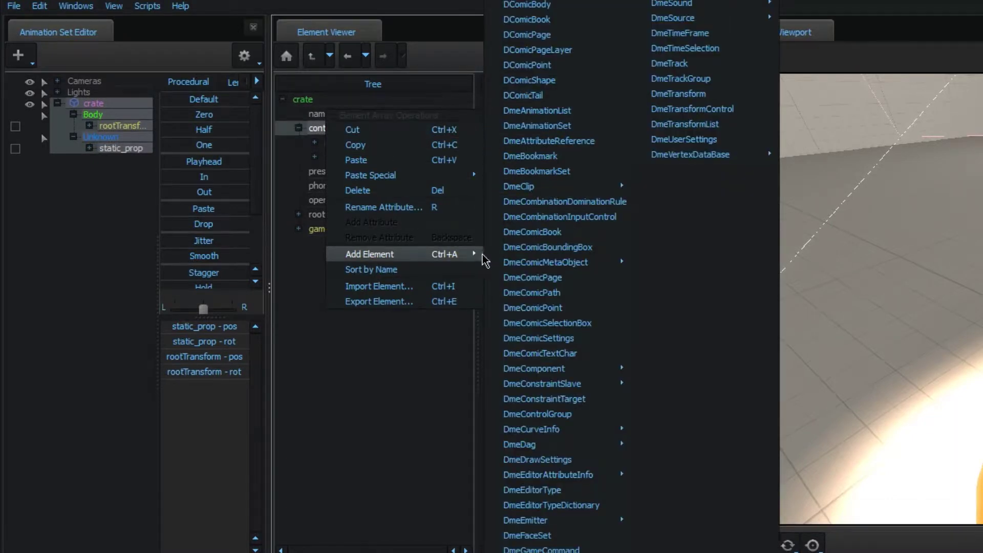
pyautogui.click(303, 314)
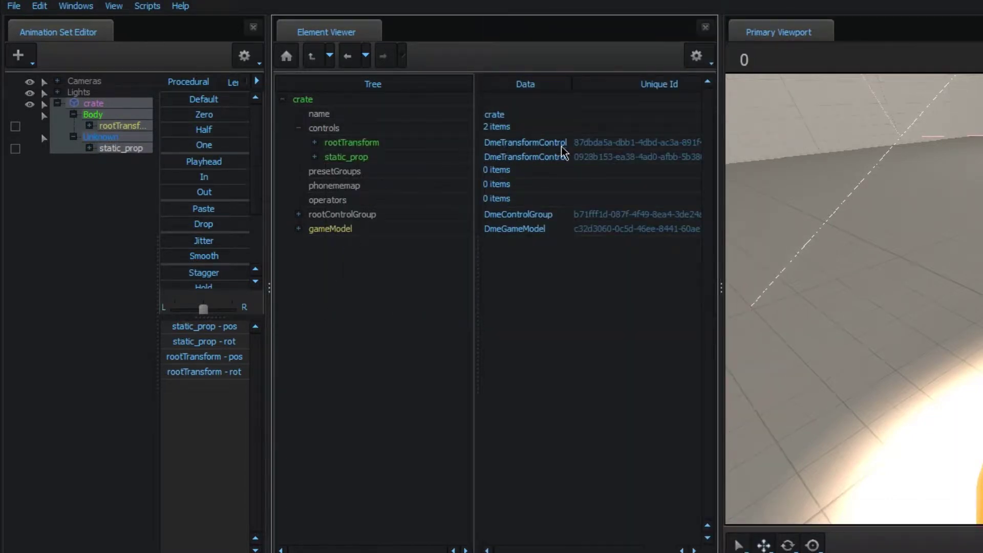
pyautogui.click(316, 144)
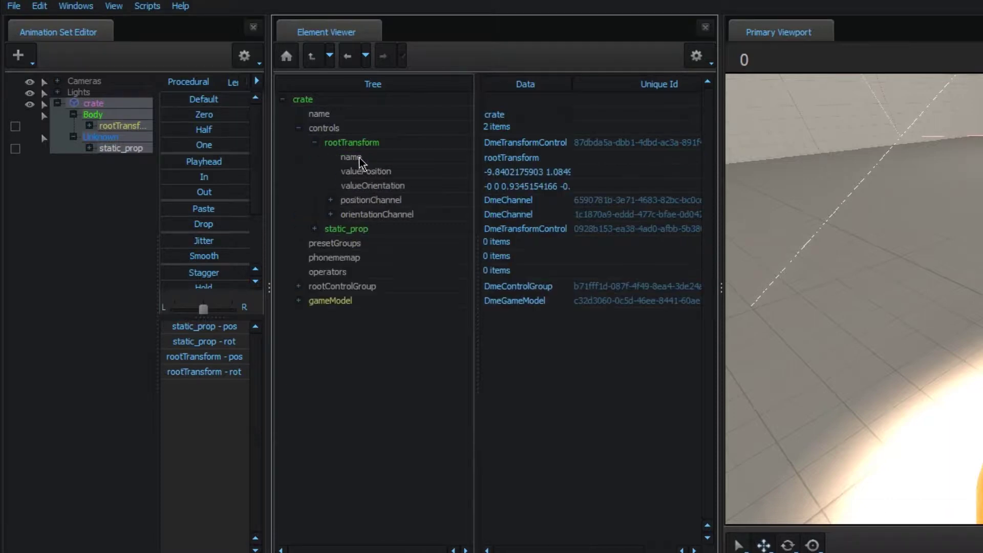
pyautogui.click(316, 144)
# - Add a DmElement under controls and rename it alphaValue
pyautogui.rightClick(323, 129)
pyautogui.moveTo(371, 256)
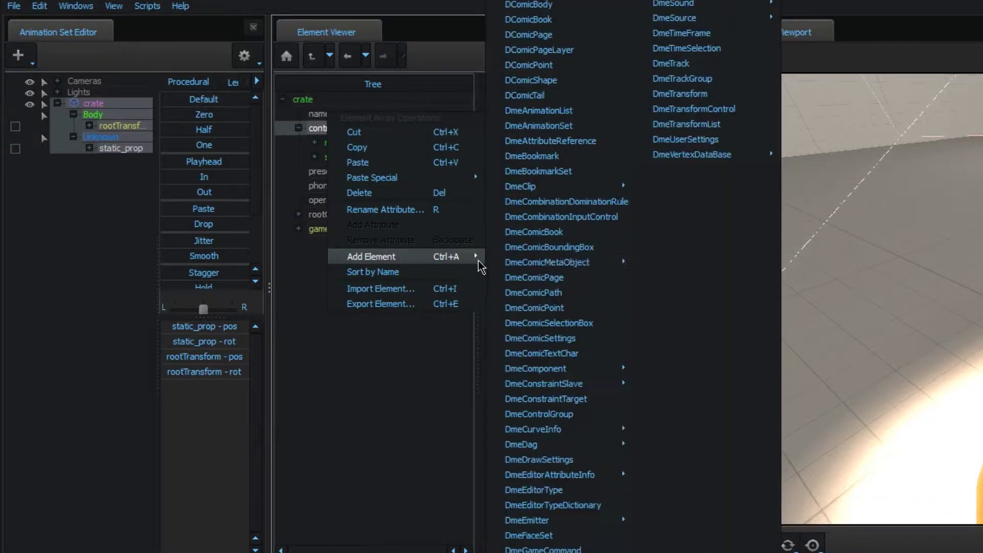
pyautogui.click(535, 5)
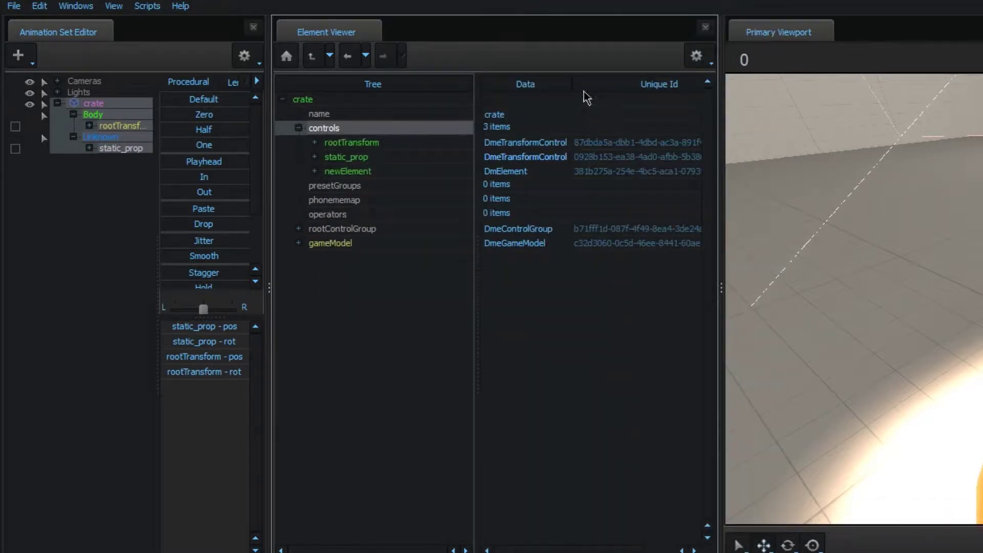
pyautogui.click(314, 171)
pyautogui.doubleClick(524, 186)
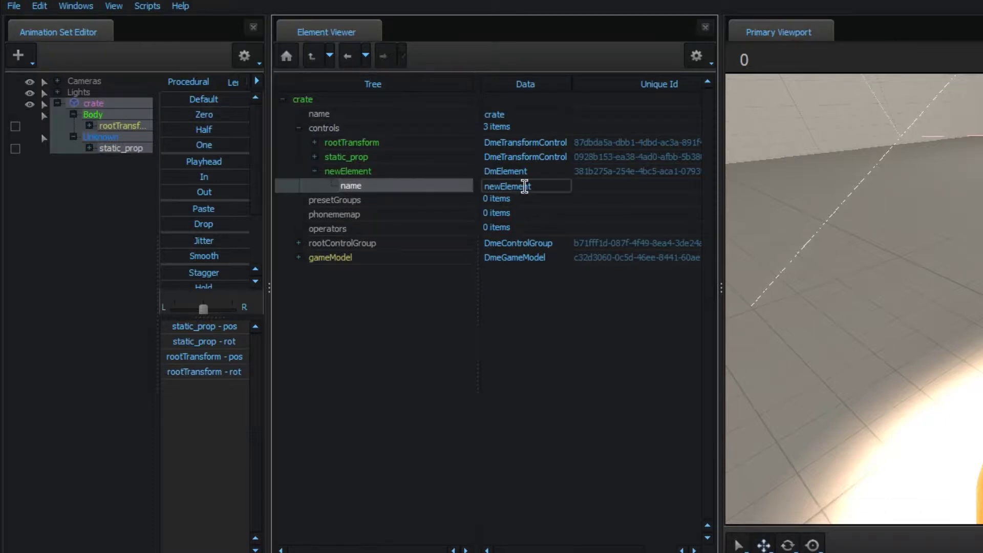
pyautogui.doubleClick(524, 185)
pyautogui.write('alphaValue')
pyautogui.press('Return')
# - Add a float attribute named value to alphaValue, left at 0
pyautogui.rightClick(388, 172)
pyautogui.moveTo(446, 277)
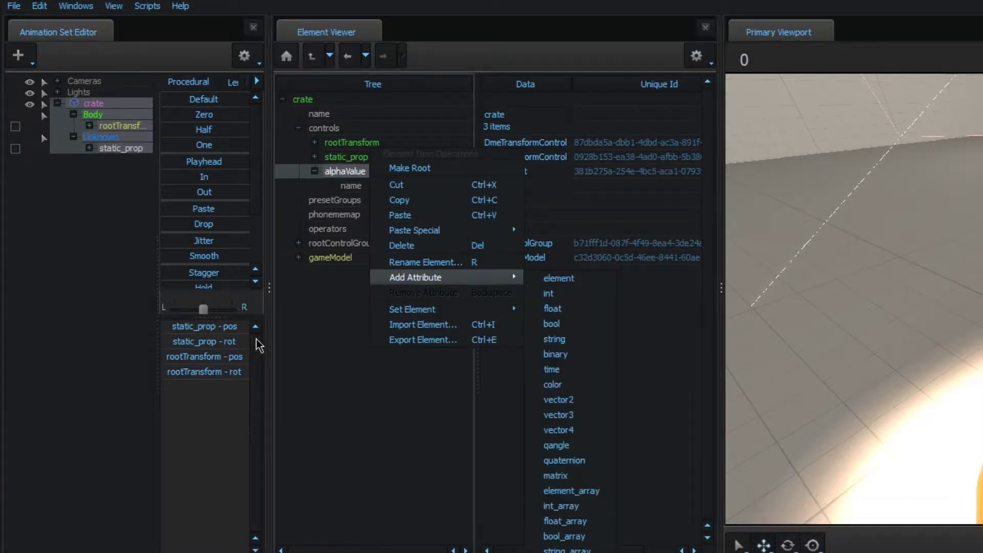
pyautogui.click(583, 314)
pyautogui.doubleClick(420, 235)
pyautogui.write('value')
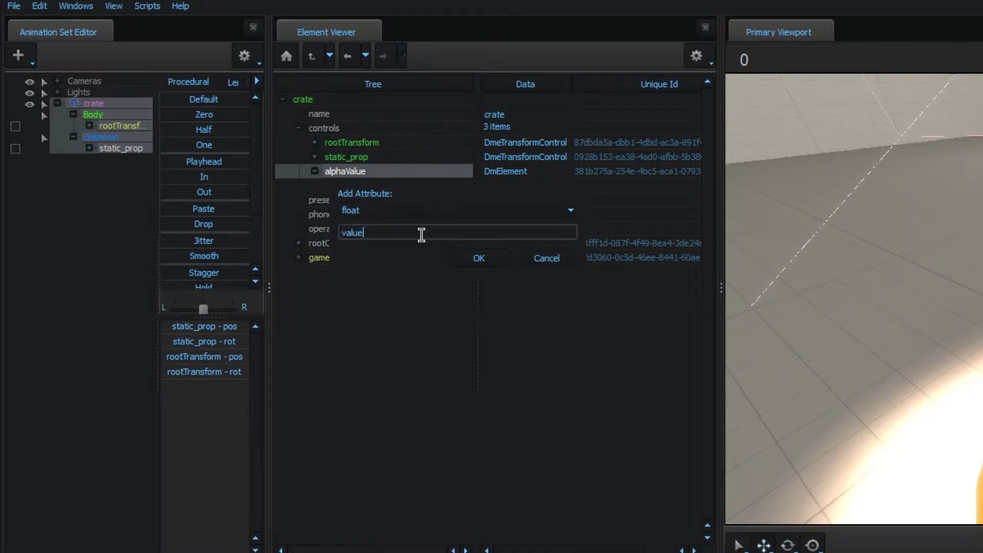
pyautogui.press('Return')
pyautogui.click(499, 199)
pyautogui.click(420, 189)
# - Add a float attribute named defaultValue to alphaValue and set it to 1
pyautogui.rightClick(359, 174)
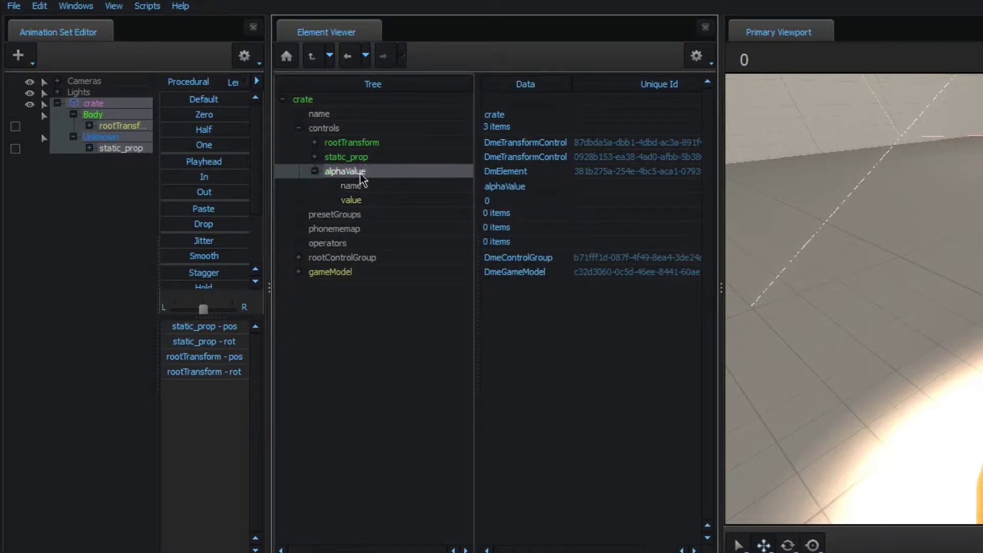
pyautogui.moveTo(506, 290)
pyautogui.click(542, 314)
pyautogui.doubleClick(412, 233)
pyautogui.write('defaultValue')
pyautogui.press('Return')
pyautogui.click(526, 211)
pyautogui.press('Return')
# - Add an element attribute named channel to alphaValue
pyautogui.rightClick(354, 171)
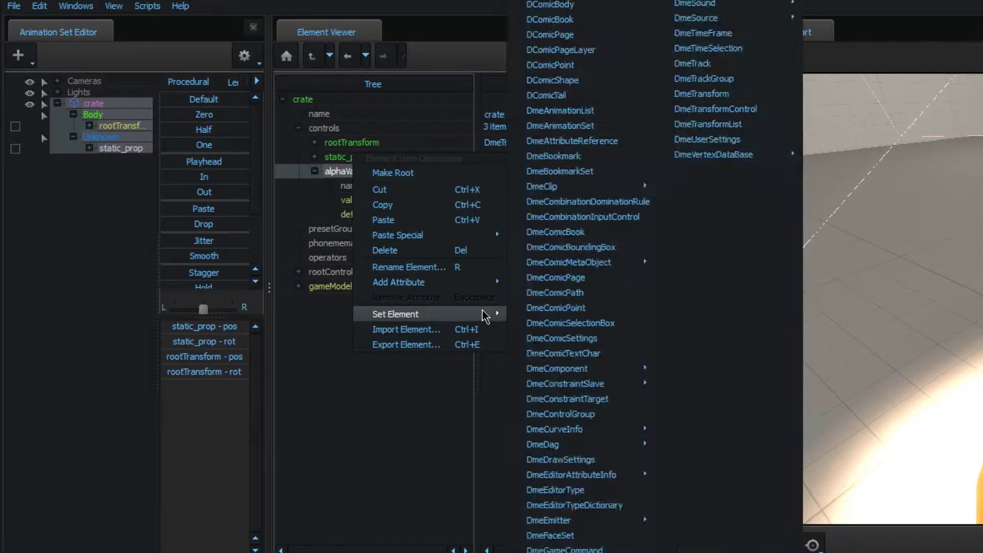
pyautogui.moveTo(489, 282)
pyautogui.click(535, 285)
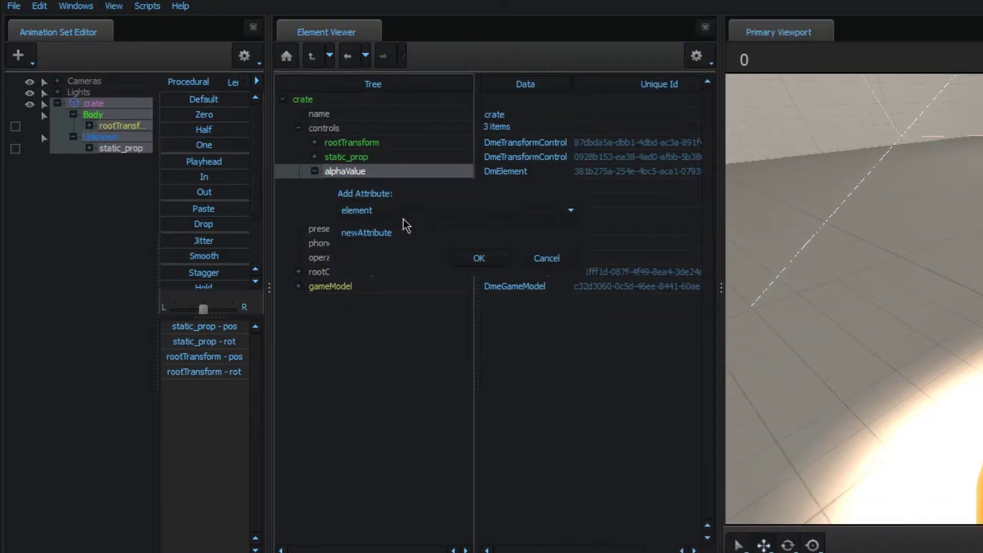
pyautogui.write('channel')
pyautogui.click(479, 257)
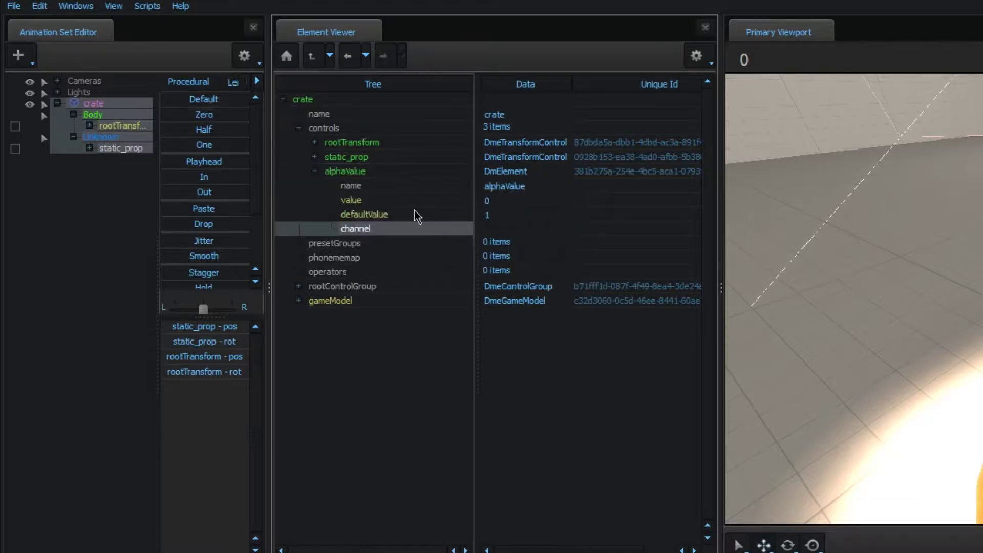
pyautogui.click(388, 212)
pyautogui.click(403, 227)
pyautogui.click(358, 200)
pyautogui.click(379, 227)
pyautogui.click(360, 201)
pyautogui.click(498, 174)
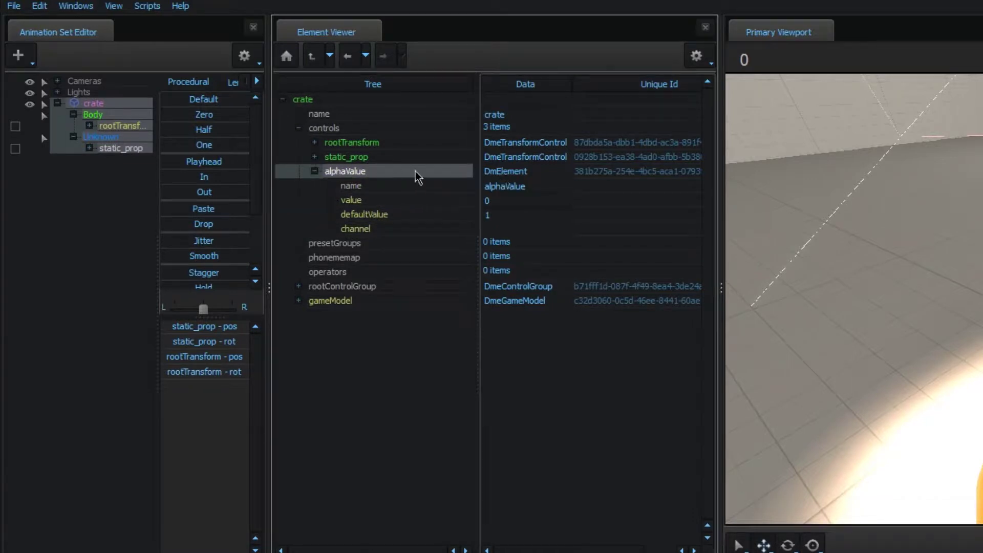
pyautogui.click(376, 201)
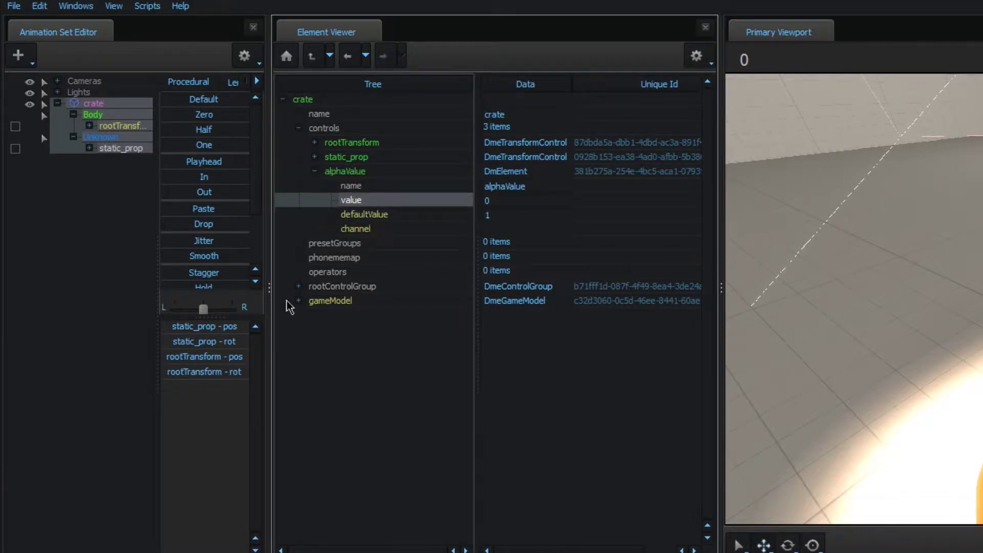
# - Inspect rootControlGroup's children and collapse the Body and Unknown groups in the animation set
pyautogui.click(313, 290)
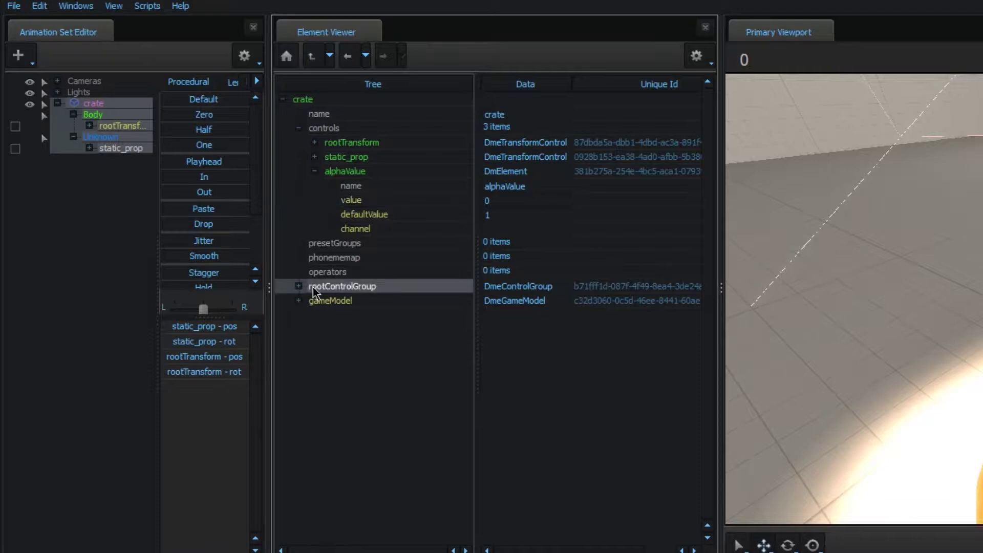
pyautogui.click(299, 287)
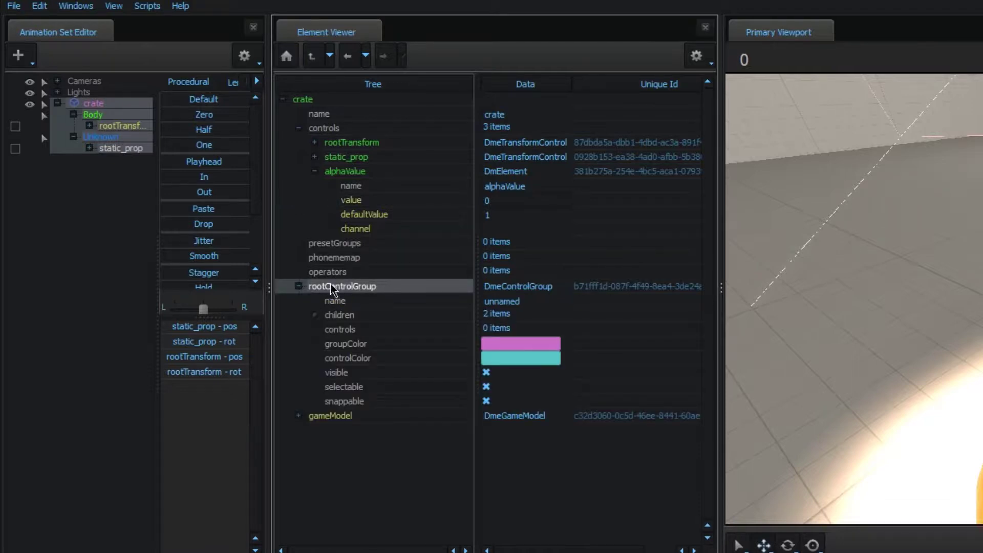
pyautogui.click(314, 315)
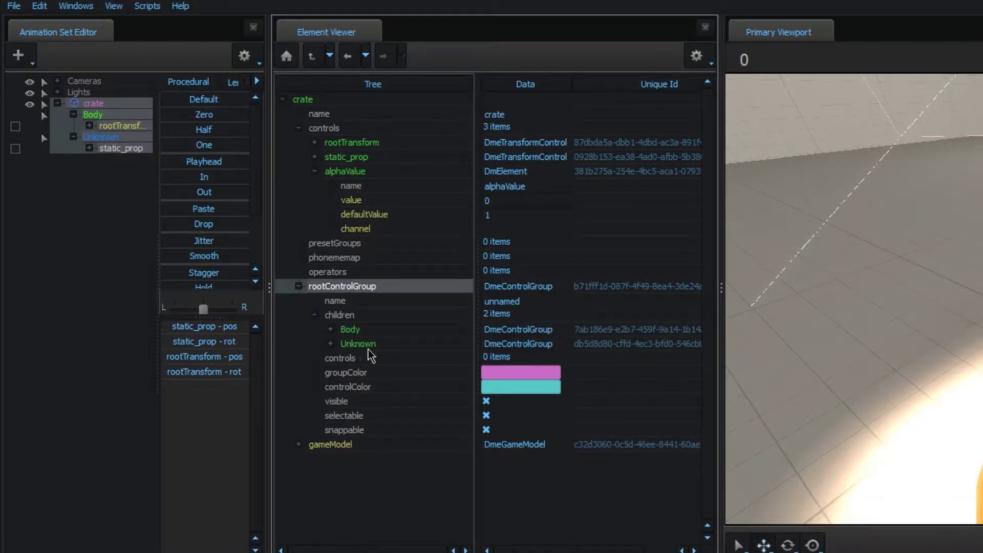
pyautogui.rightClick(354, 315)
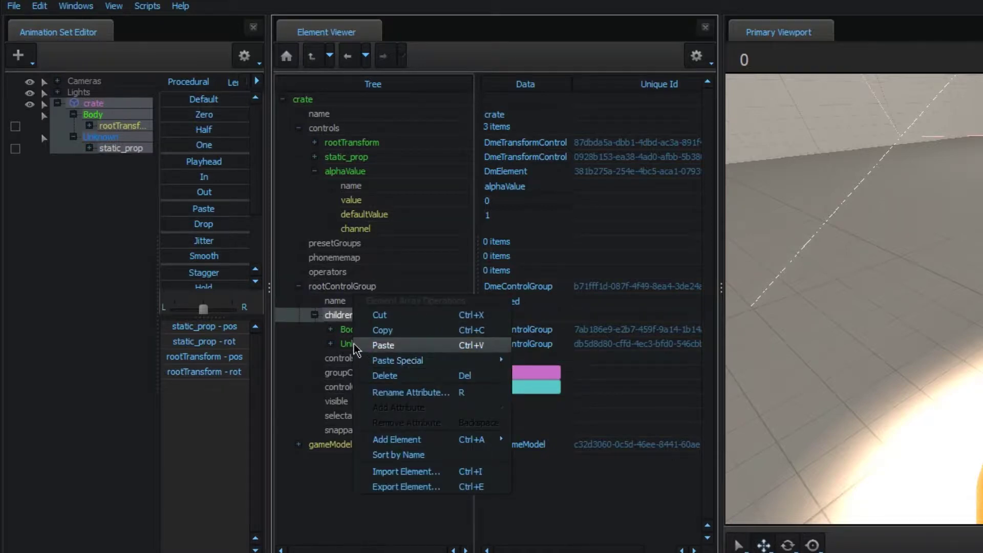
pyautogui.click(334, 359)
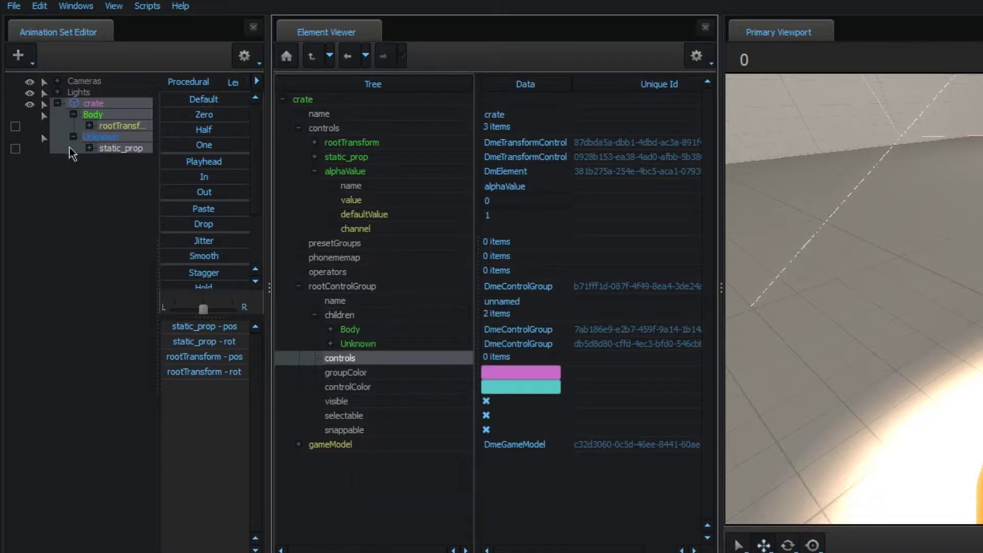
pyautogui.click(73, 113)
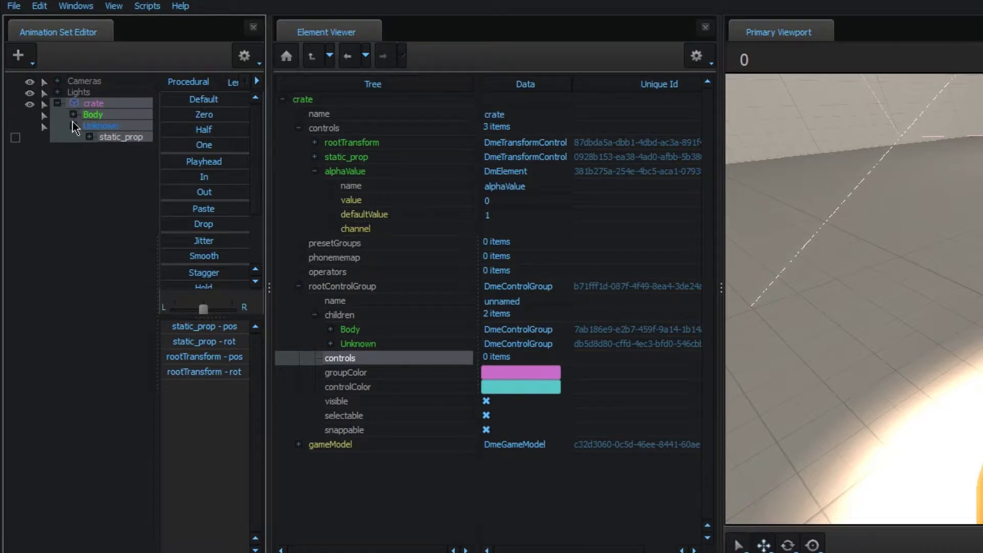
pyautogui.click(73, 125)
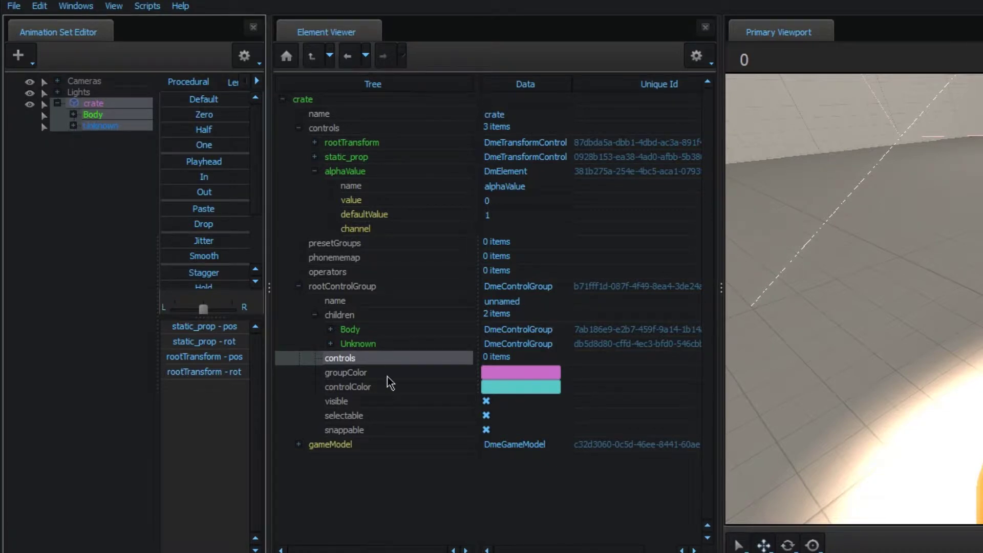
# - Add a new control group named Materials under rootControlGroup's children
pyautogui.rightClick(341, 318)
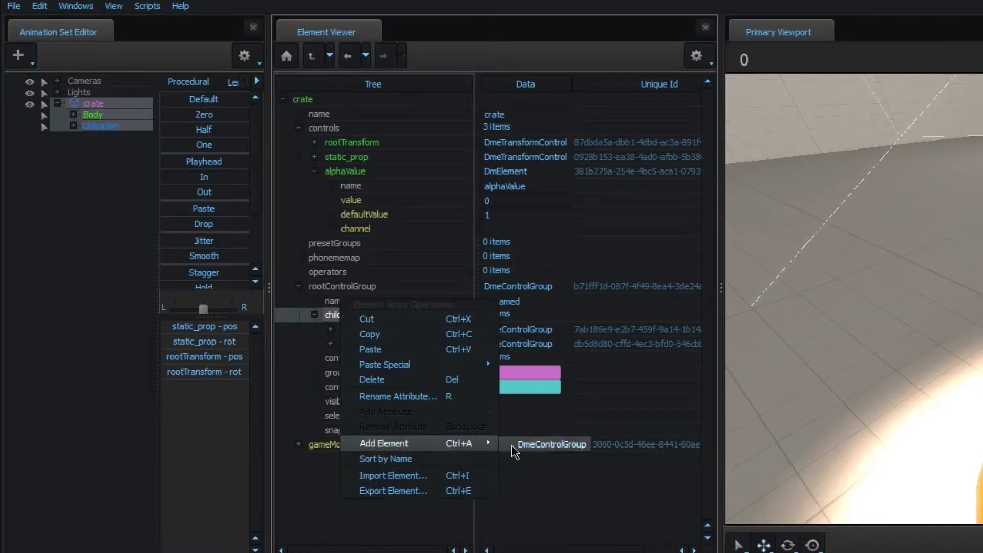
pyautogui.click(517, 442)
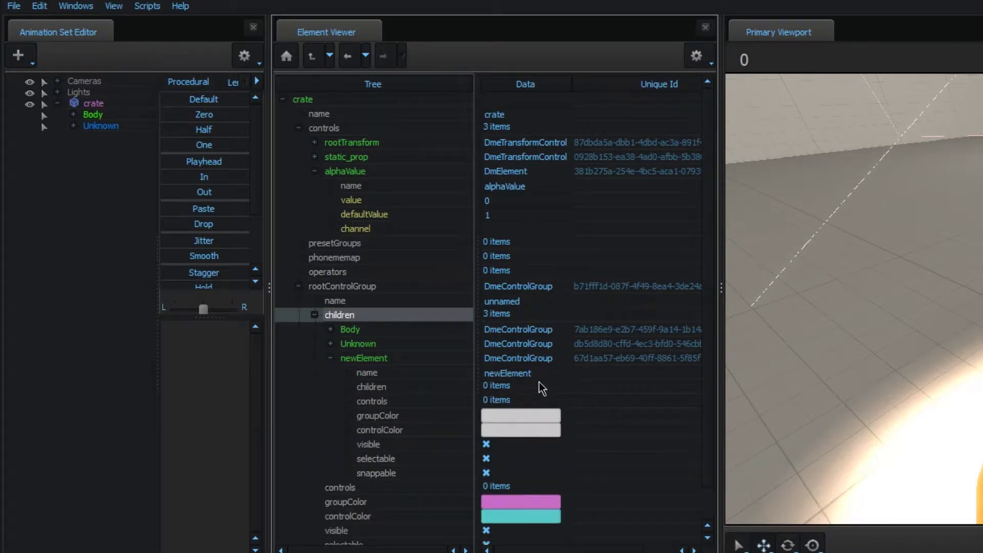
pyautogui.doubleClick(547, 373)
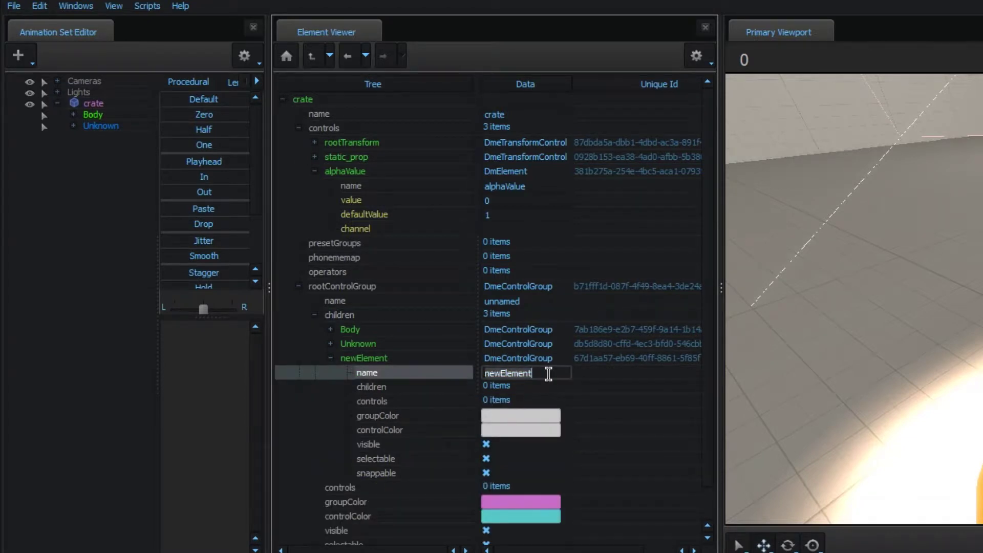
pyautogui.write('Materials')
pyautogui.press('Return')
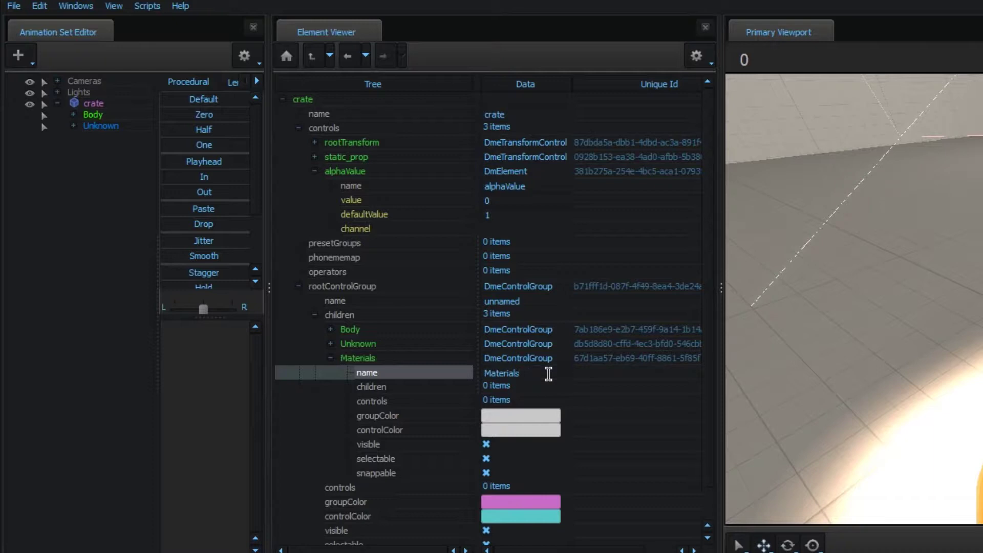
pyautogui.click(394, 402)
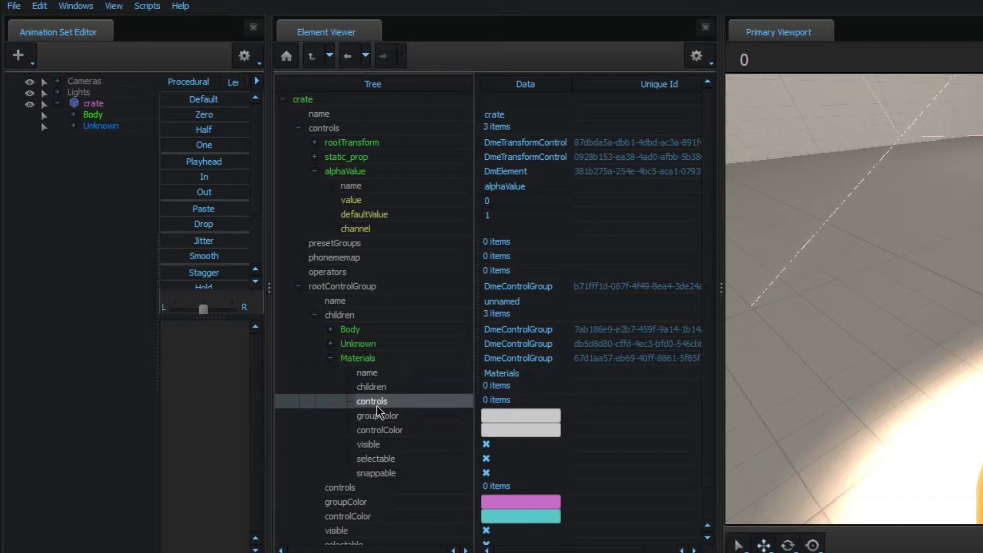
# - Paste alphaValue as a reference into Materials' controls and select its slider in the crate animation set
pyautogui.rightClick(352, 172)
pyautogui.click(408, 204)
pyautogui.click(379, 402)
pyautogui.rightClick(379, 404)
pyautogui.moveTo(499, 455)
pyautogui.click(560, 450)
pyautogui.click(346, 401)
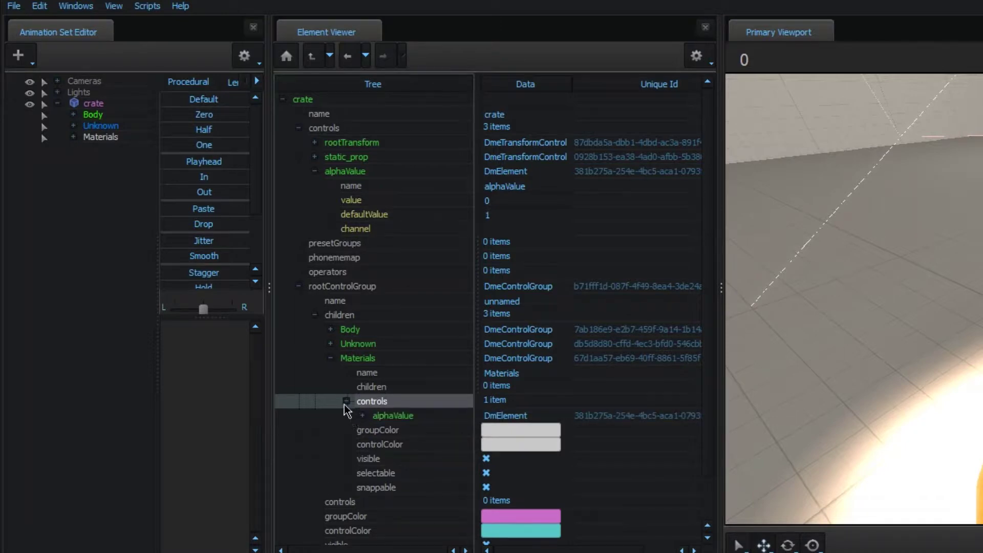
pyautogui.click(347, 400)
pyautogui.click(73, 136)
pyautogui.click(118, 149)
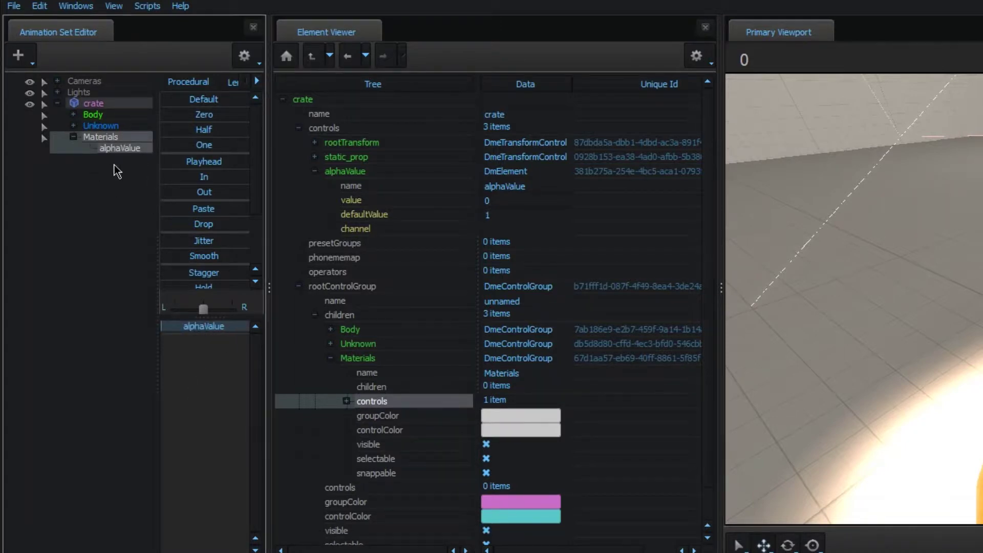
# - Set the Materials group colour to magenta by lowering its green value
pyautogui.click(520, 416)
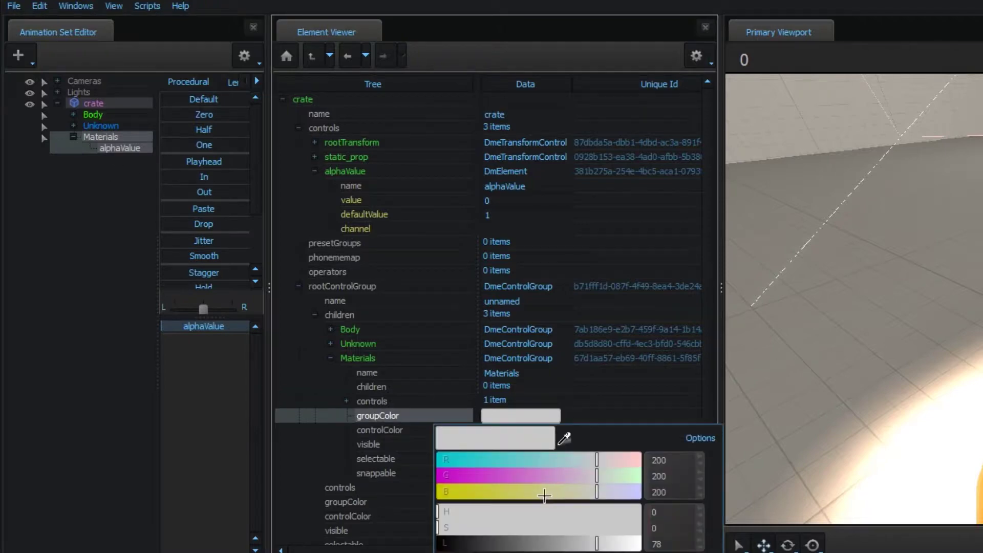
pyautogui.click(495, 475)
pyautogui.click(388, 472)
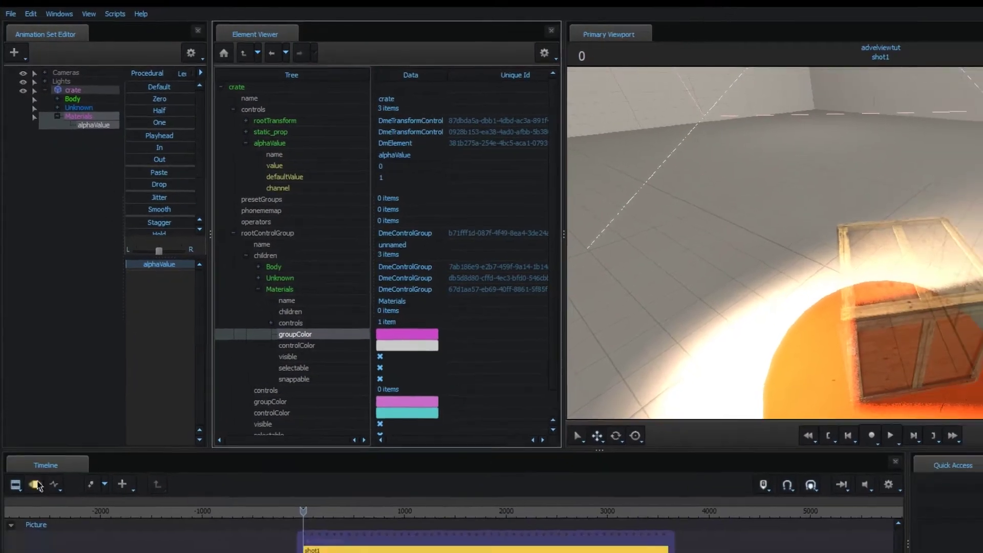
# - Test alphaValue by entering 0.5, then return it to 0
pyautogui.click(34, 485)
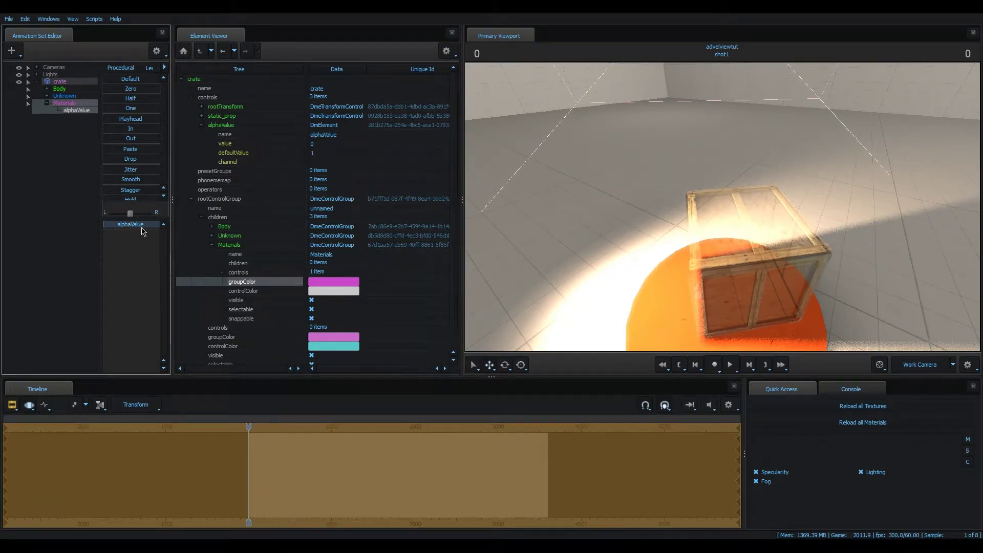
pyautogui.click(243, 165)
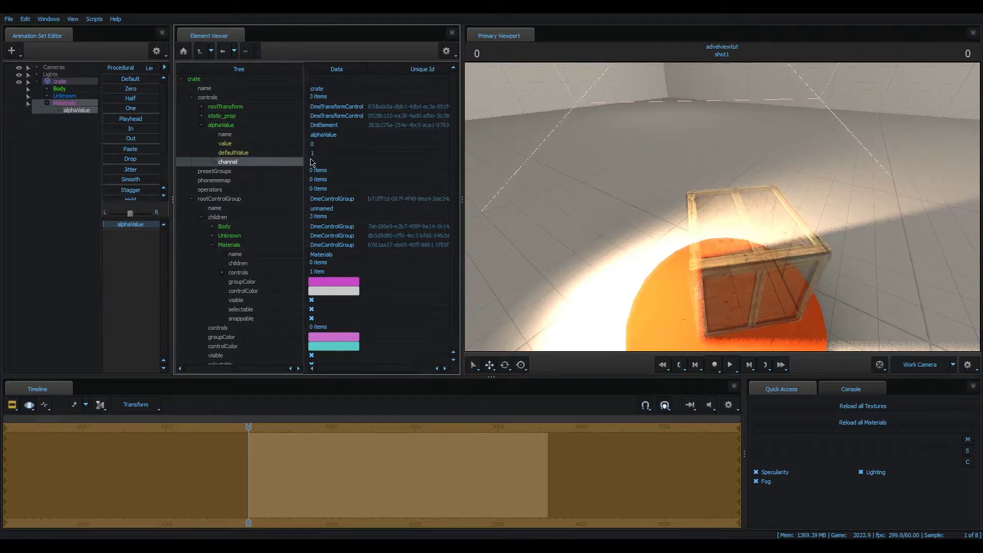
pyautogui.doubleClick(320, 143)
pyautogui.press('Return')
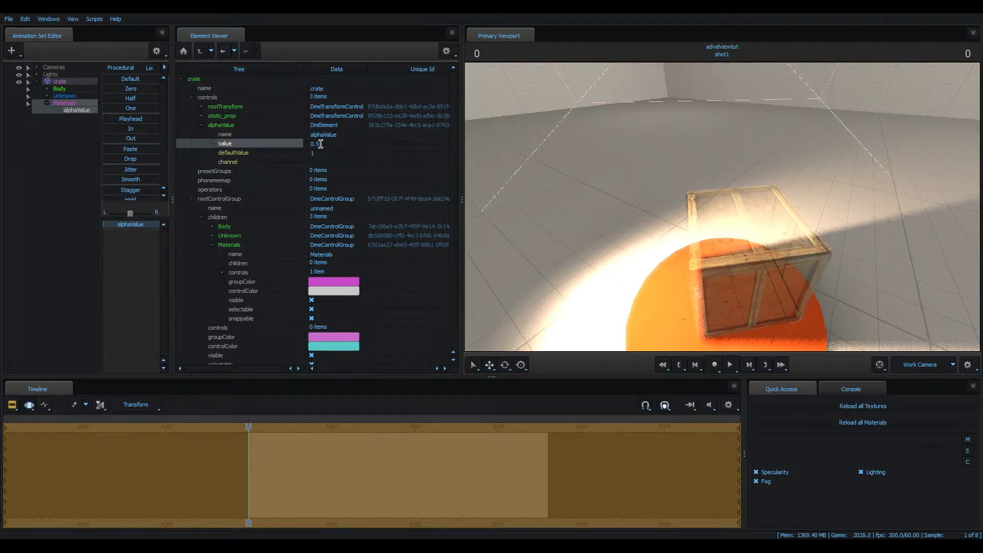
pyautogui.click(146, 232)
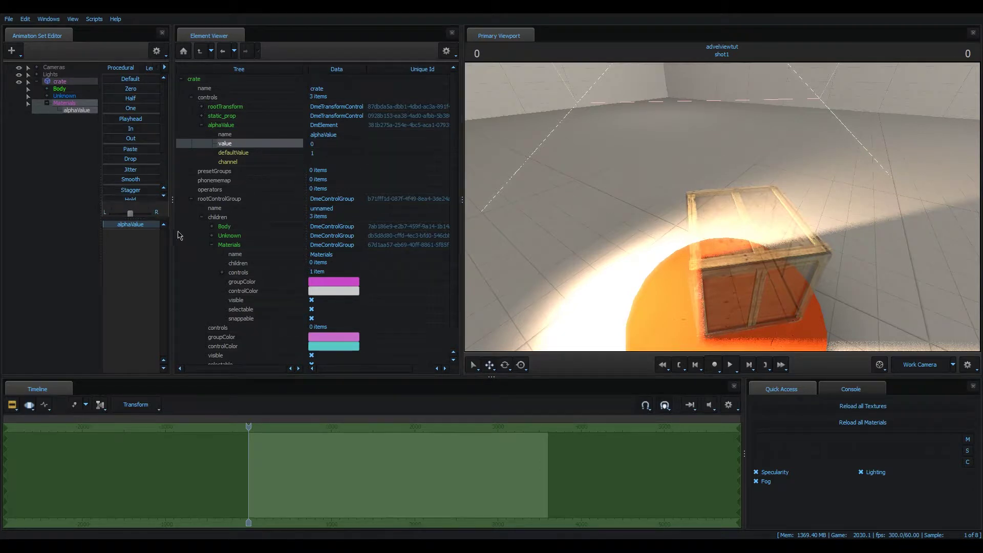
pyautogui.click(141, 235)
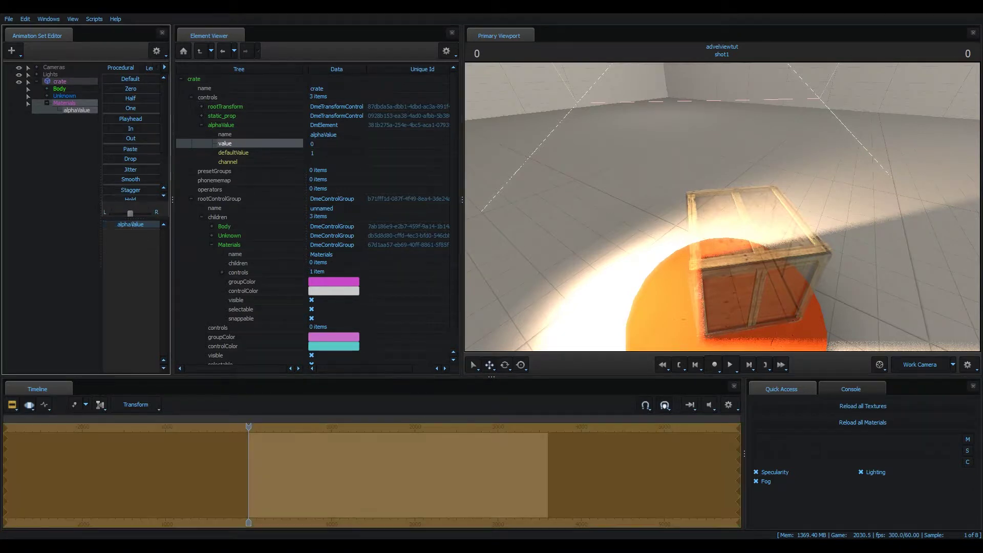
pyautogui.click(152, 233)
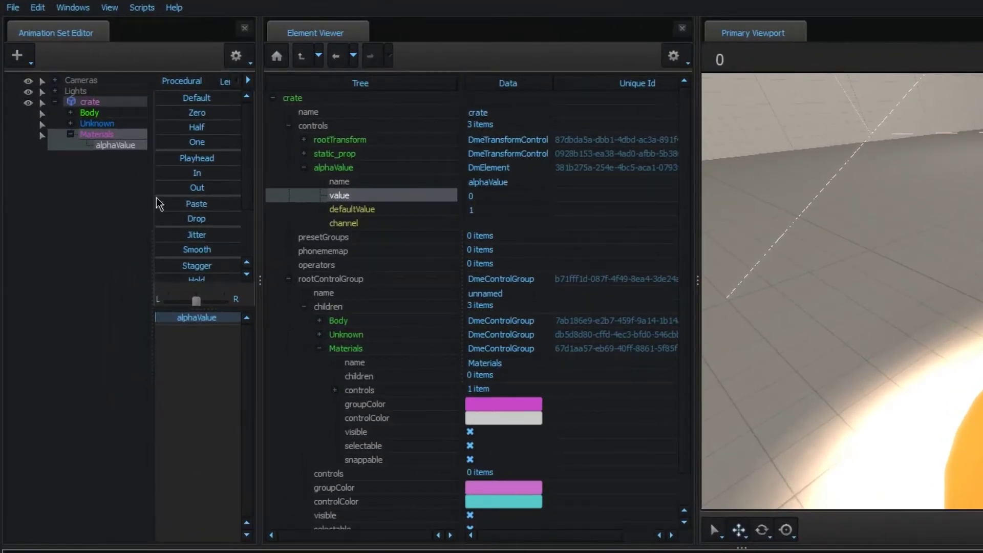
# - Copy the crate's alphaValue element for later linking
pyautogui.rightClick(94, 102)
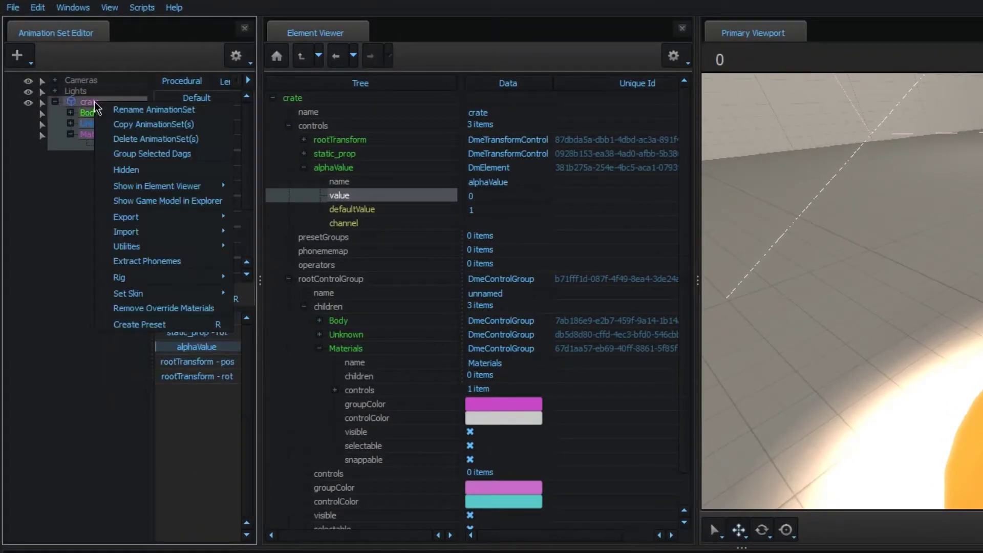
pyautogui.moveTo(195, 192)
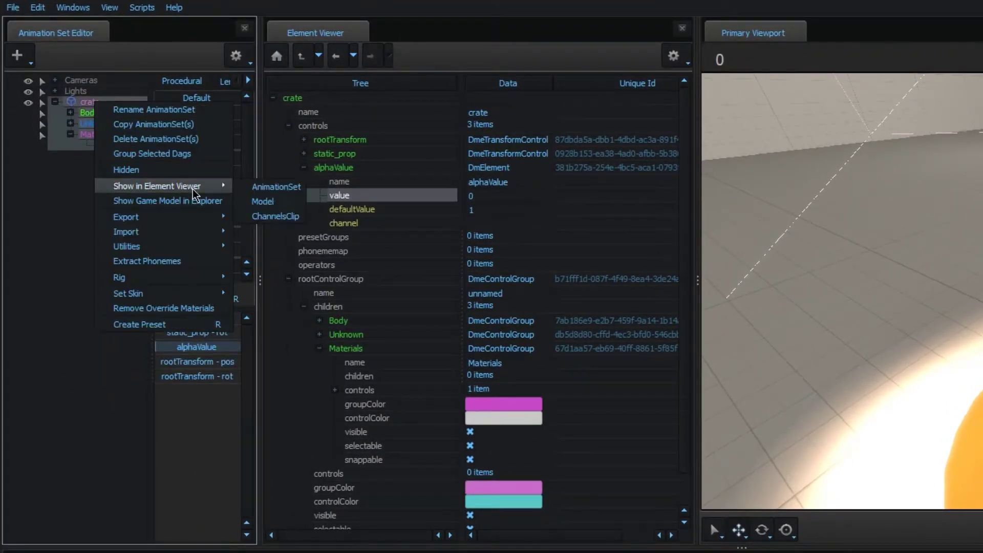
pyautogui.rightClick(333, 170)
pyautogui.click(365, 216)
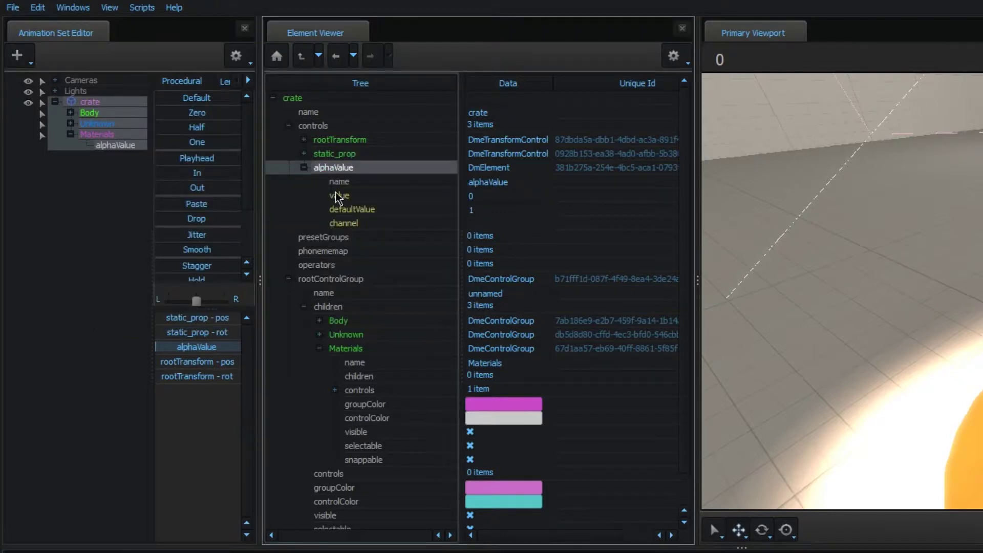
# - In the crate's ChannelsClip, add a new DmeChannel and name it alphaSaver
pyautogui.rightClick(114, 106)
pyautogui.moveTo(195, 188)
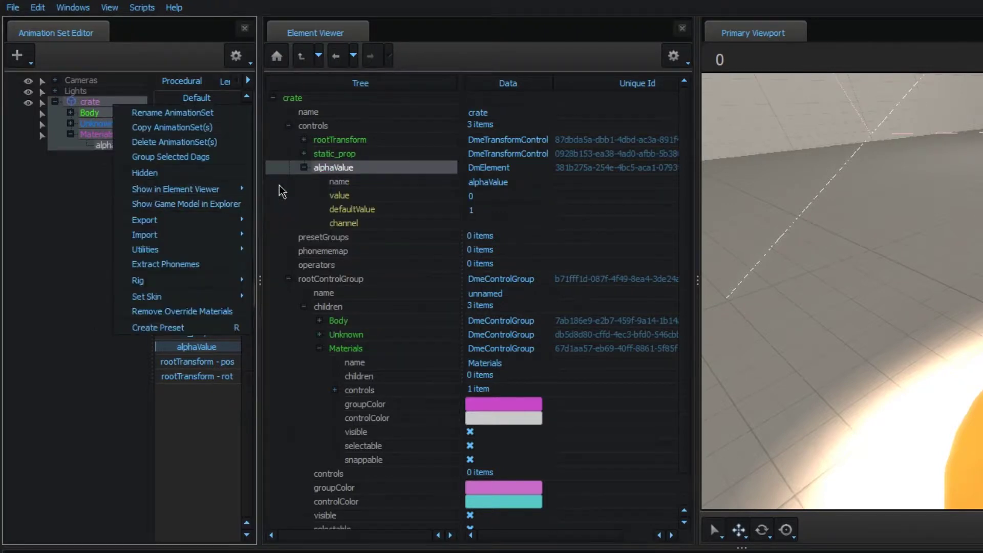
pyautogui.click(296, 221)
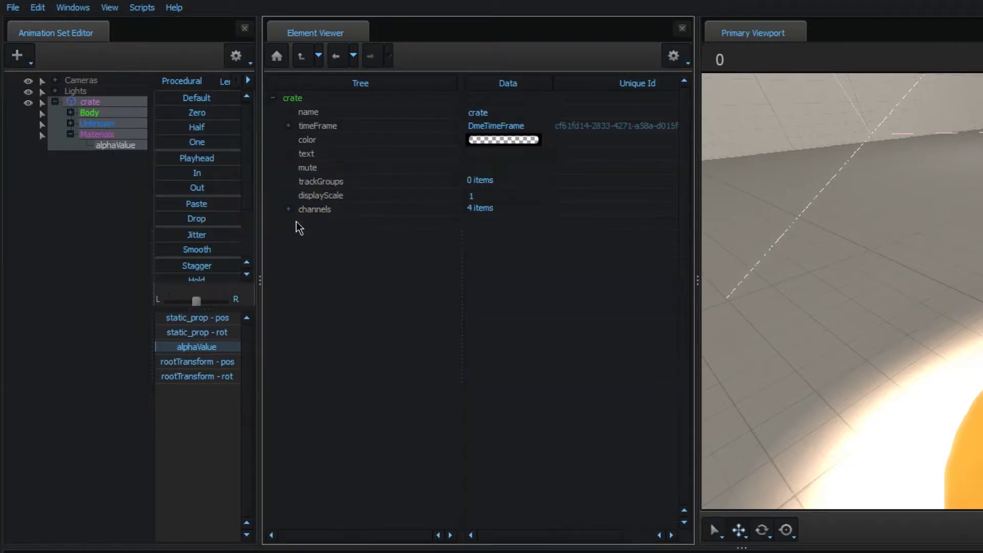
pyautogui.click(288, 209)
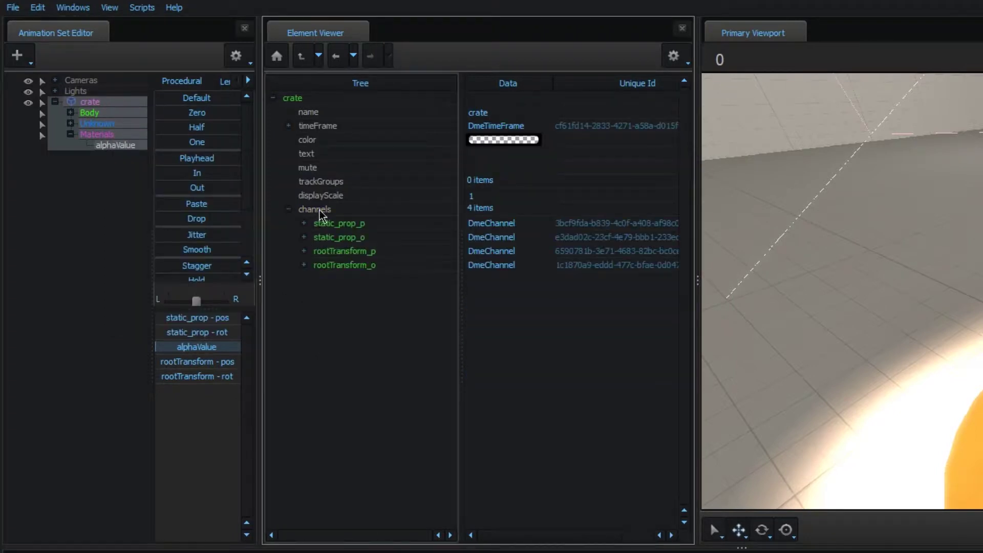
pyautogui.rightClick(324, 211)
pyautogui.moveTo(389, 330)
pyautogui.click(505, 331)
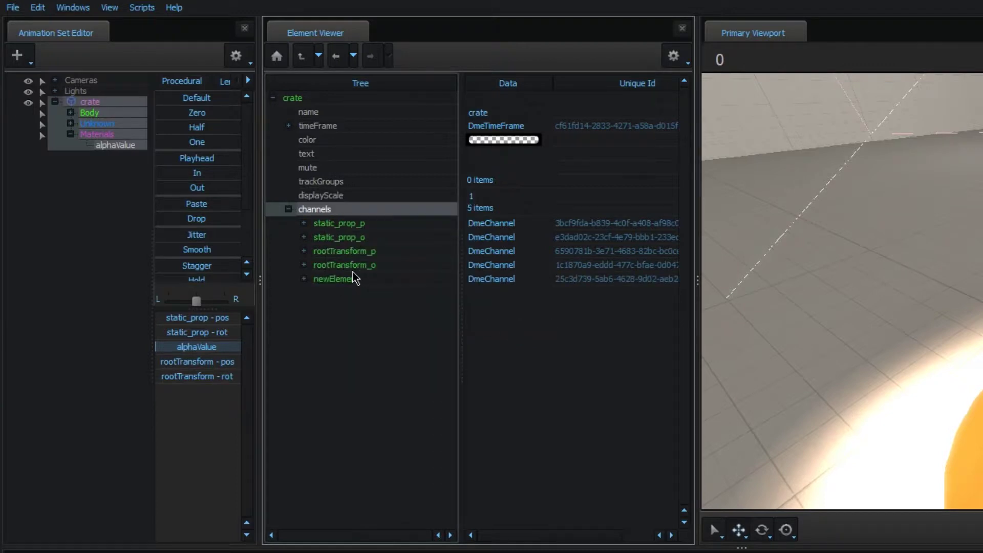
pyautogui.click(310, 279)
pyautogui.doubleClick(503, 293)
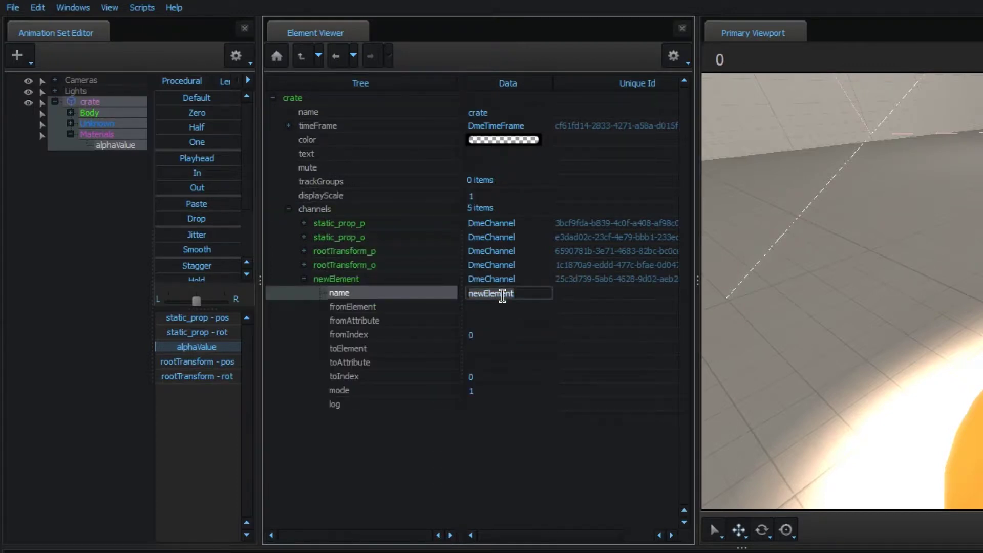
pyautogui.write('alphaSaver')
pyautogui.press('Return')
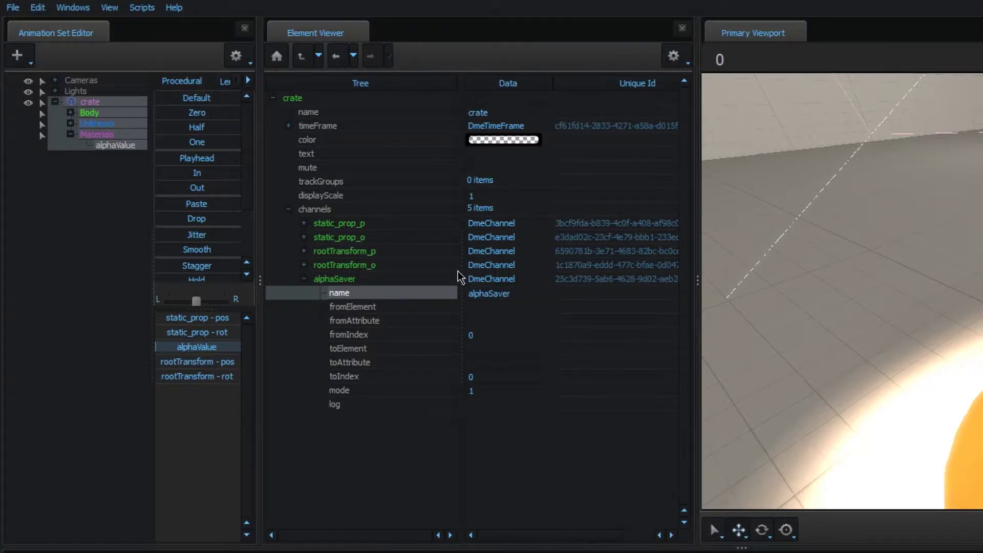
# - Inspect alphaSaver's fromElement through fromIndex and toElement through toIndex entries
pyautogui.click(430, 311)
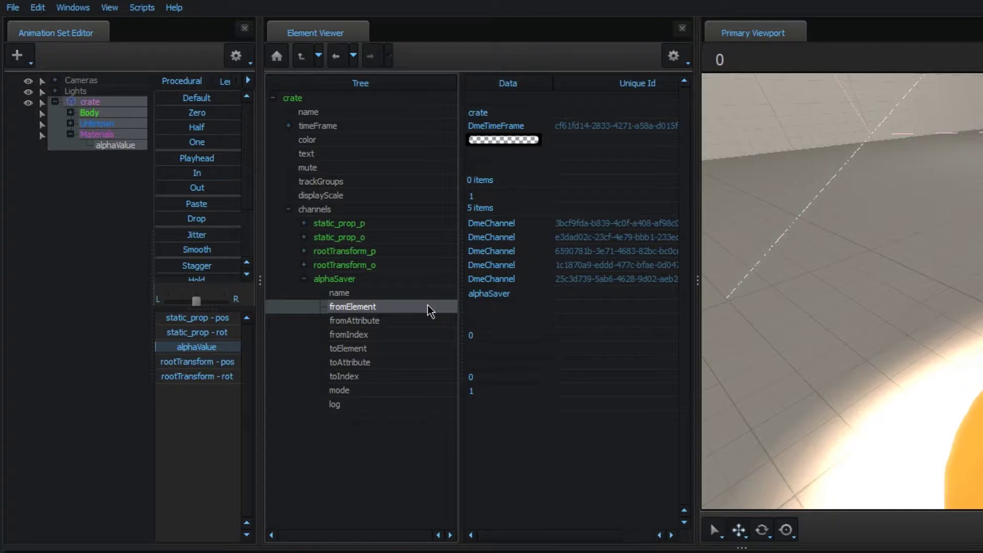
pyautogui.keyDown('shift'); pyautogui.click(382, 338); pyautogui.keyUp('shift')
pyautogui.click(352, 351)
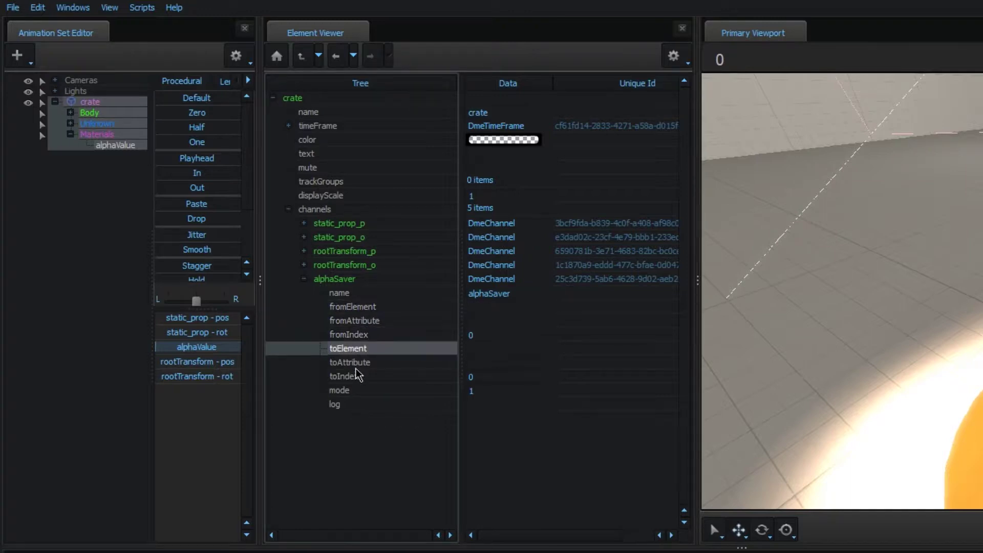
pyautogui.keyDown('shift'); pyautogui.click(359, 377); pyautogui.keyUp('shift')
pyautogui.click(361, 309)
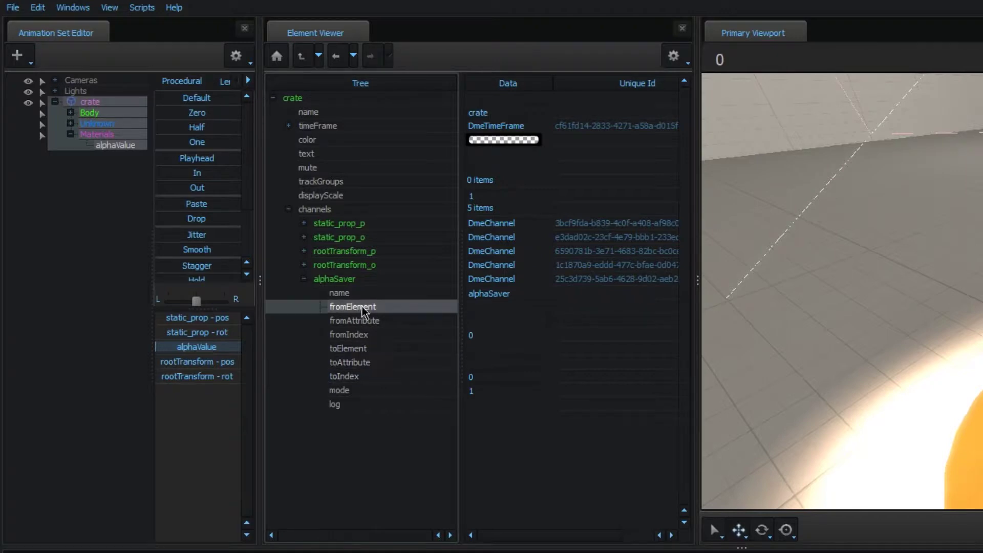
pyautogui.click(406, 322)
pyautogui.click(418, 308)
pyautogui.keyDown('shift'); pyautogui.click(397, 336); pyautogui.keyUp('shift')
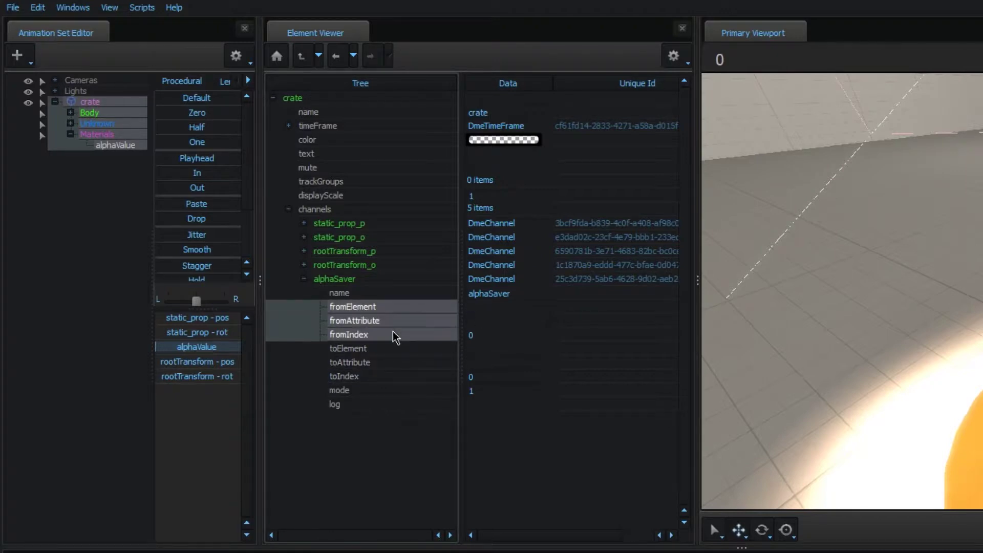
pyautogui.click(374, 353)
pyautogui.keyDown('shift'); pyautogui.click(379, 377); pyautogui.keyUp('shift')
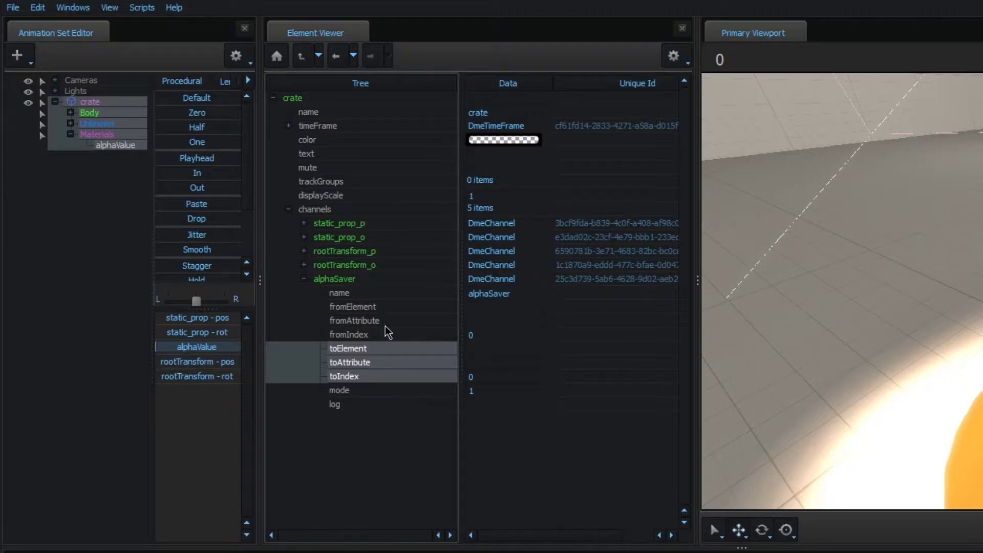
pyautogui.click(364, 307)
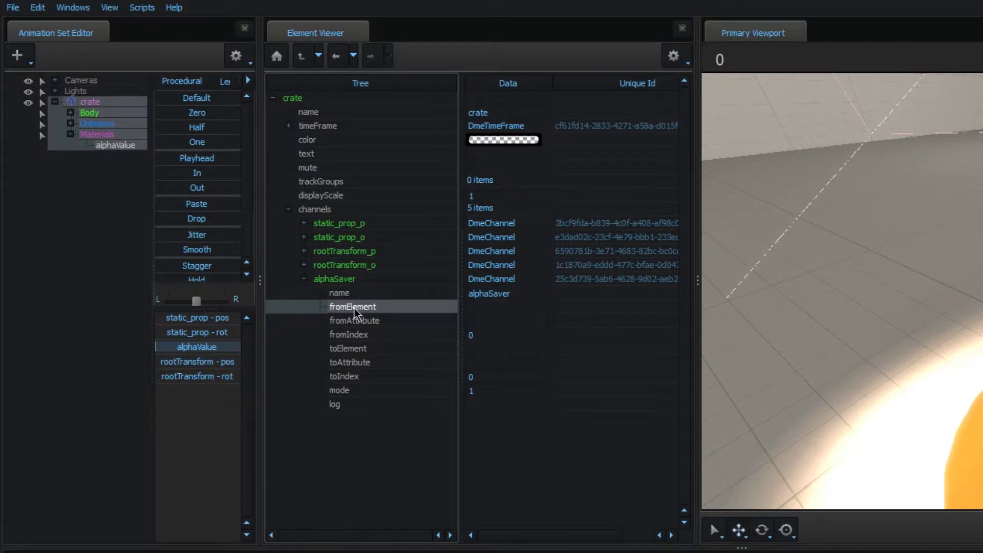
# - Paste the copied alphaValue into fromElement as a reference, expanding it to confirm
pyautogui.rightClick(354, 309)
pyautogui.moveTo(512, 370)
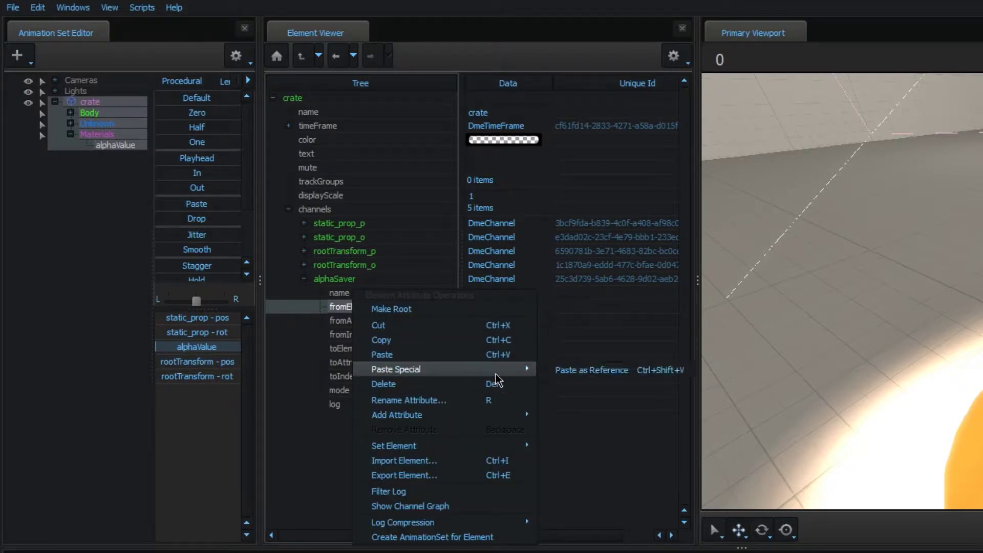
pyautogui.click(582, 374)
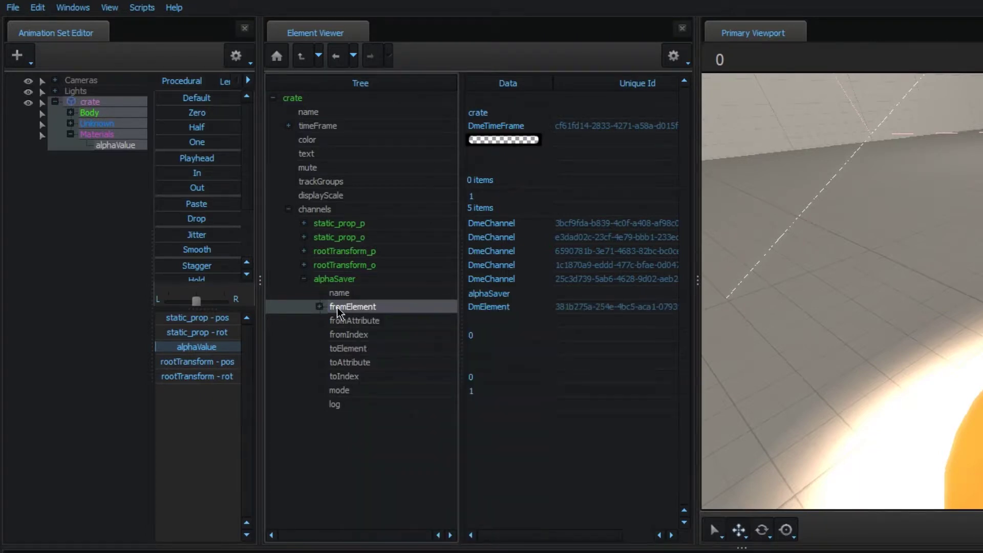
pyautogui.click(320, 306)
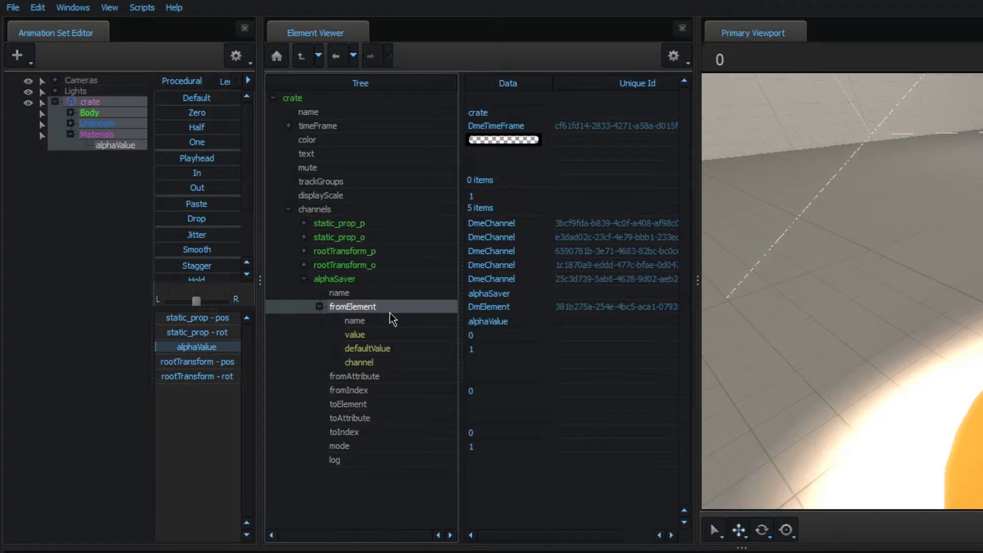
pyautogui.click(368, 362)
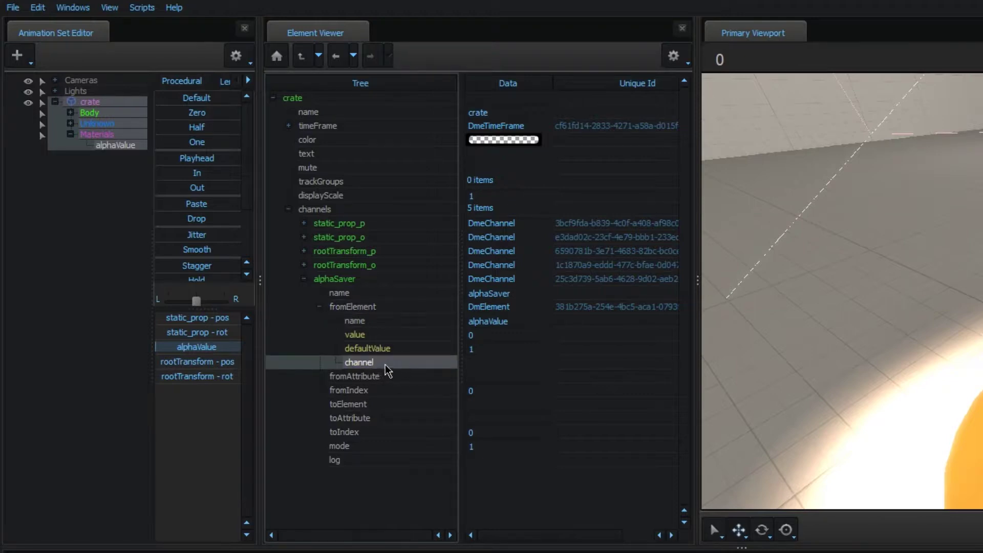
pyautogui.click(350, 280)
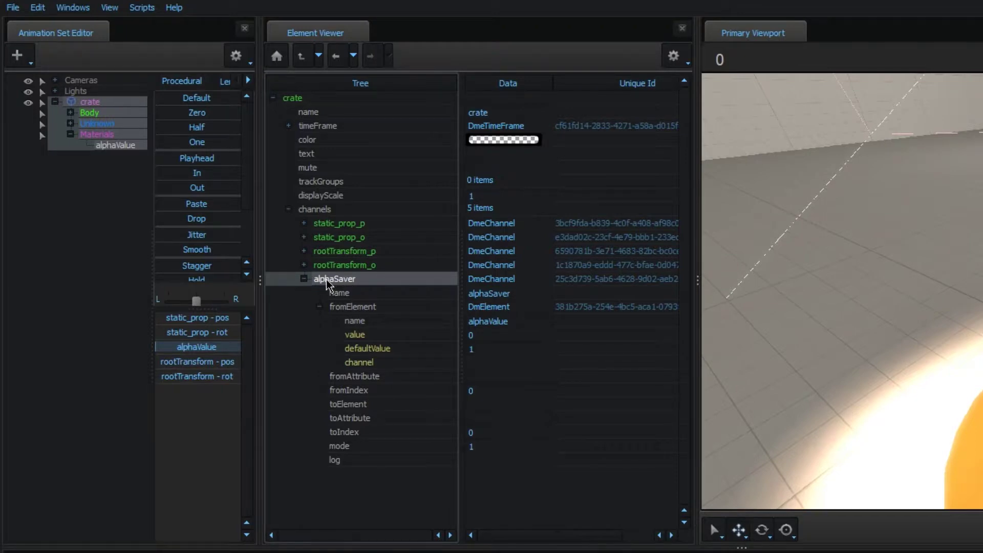
# - Copy alphaSaver and paste it as a reference into alphaValue's channel entry
pyautogui.rightClick(328, 283)
pyautogui.click(378, 309)
pyautogui.rightClick(375, 362)
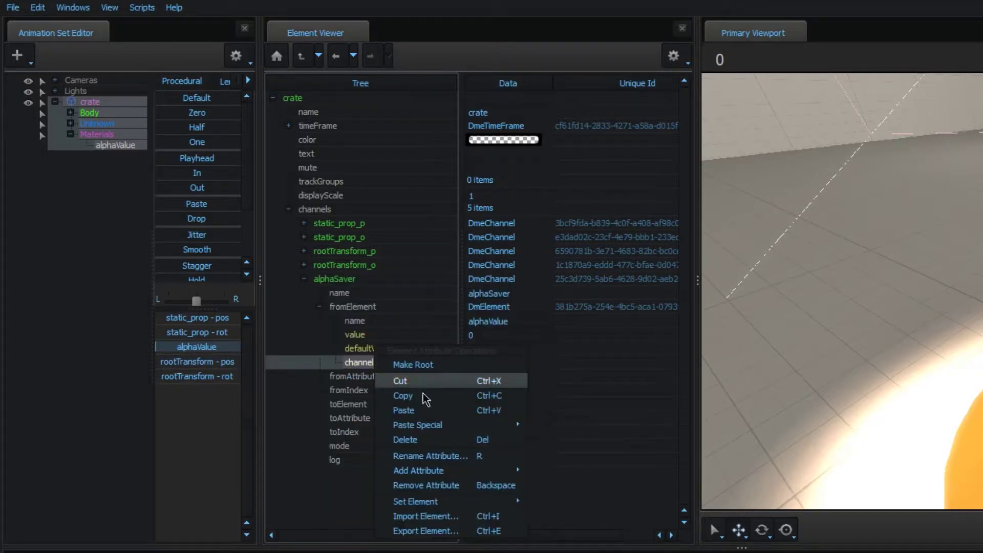
pyautogui.moveTo(481, 426)
pyautogui.click(544, 425)
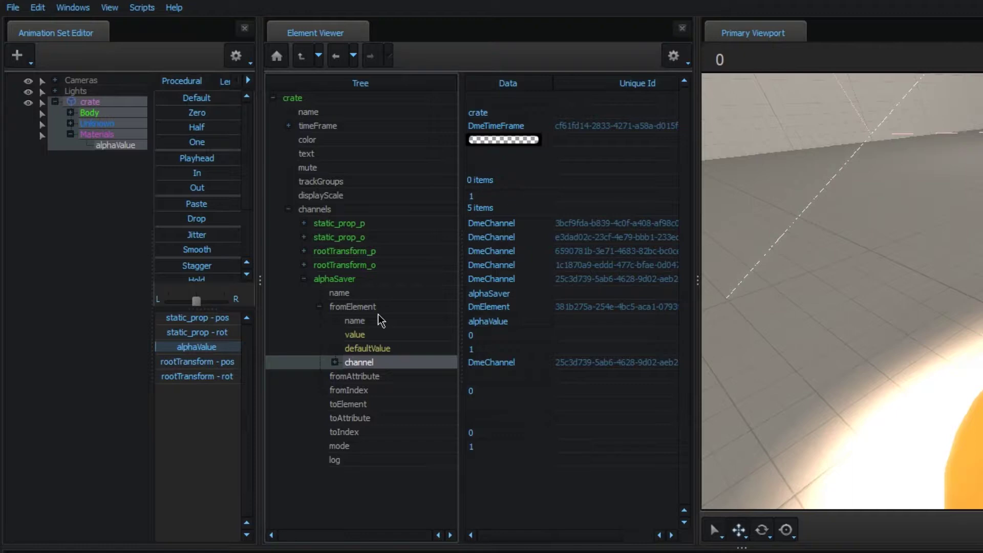
# - Select alphaSaver's fromAttribute entry and begin editing its value
pyautogui.click(368, 307)
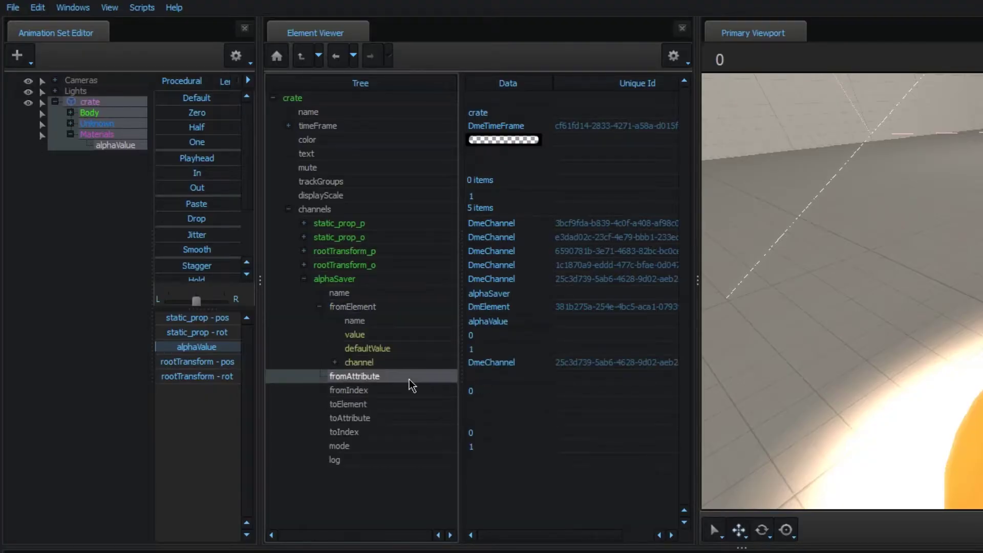
pyautogui.click(360, 389)
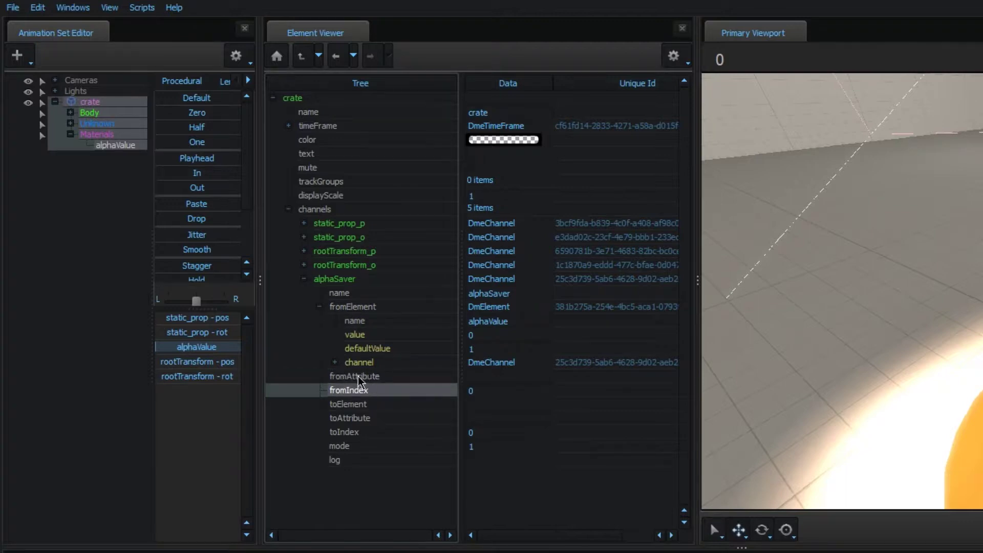
pyautogui.click(362, 308)
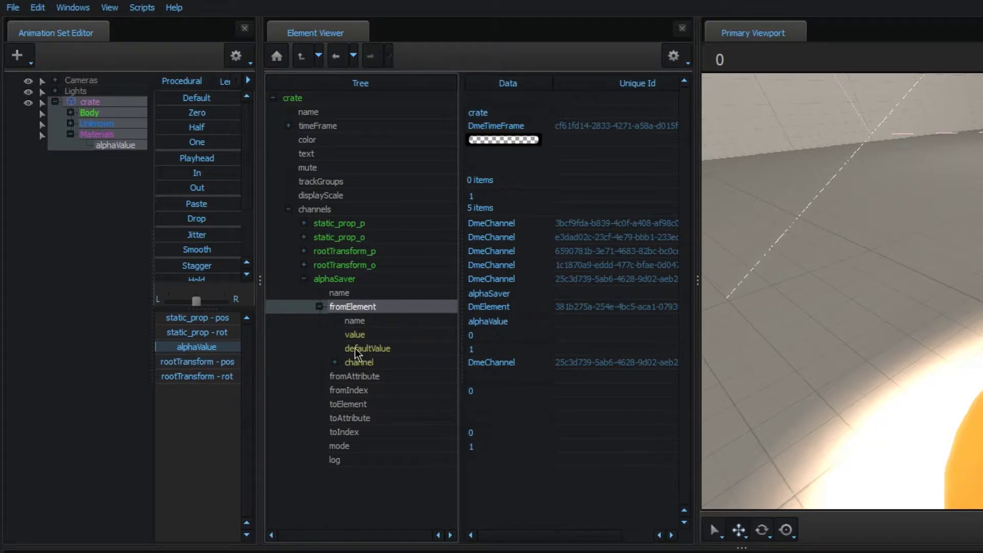
pyautogui.click(418, 384)
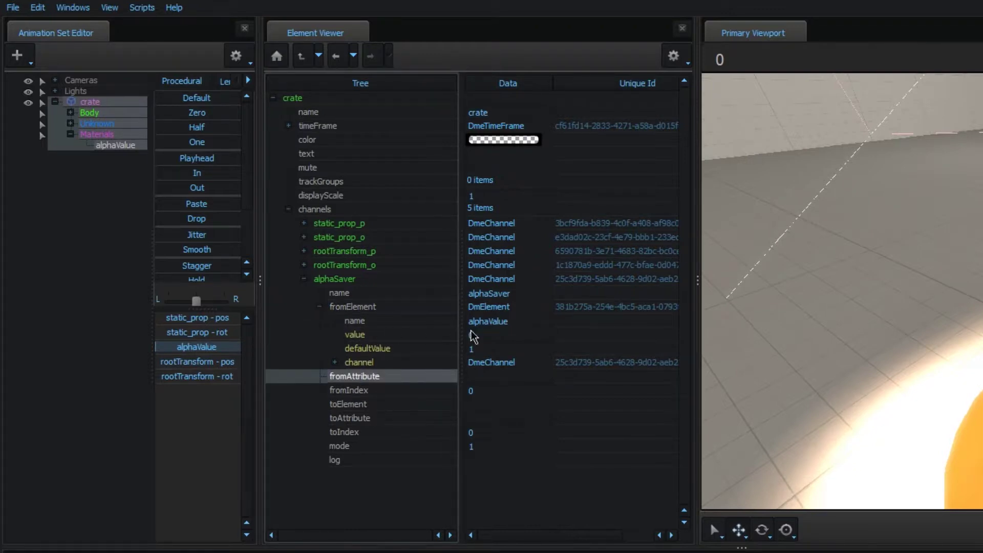
pyautogui.click(480, 376)
# - Enter 'value' as fromAttribute, dismiss the undo-system error, and recheck fromElement
pyautogui.write('value')
pyautogui.press('Return')
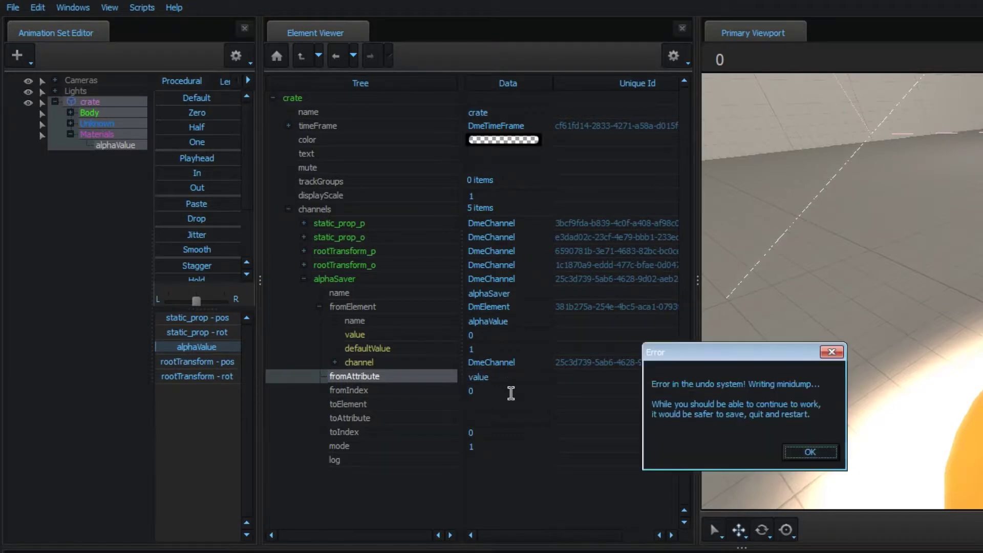
pyautogui.press('Return')
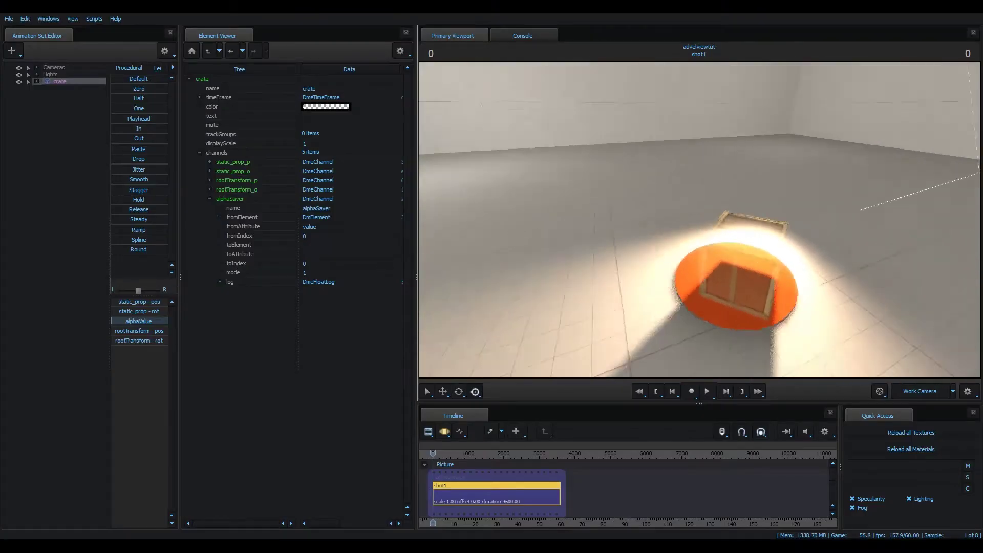
pyautogui.click(219, 217)
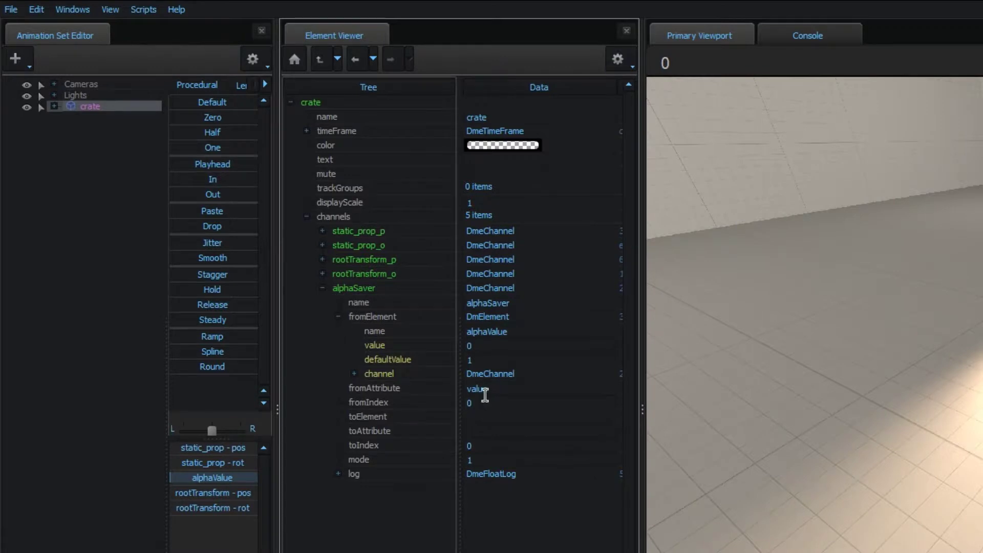
pyautogui.click(483, 389)
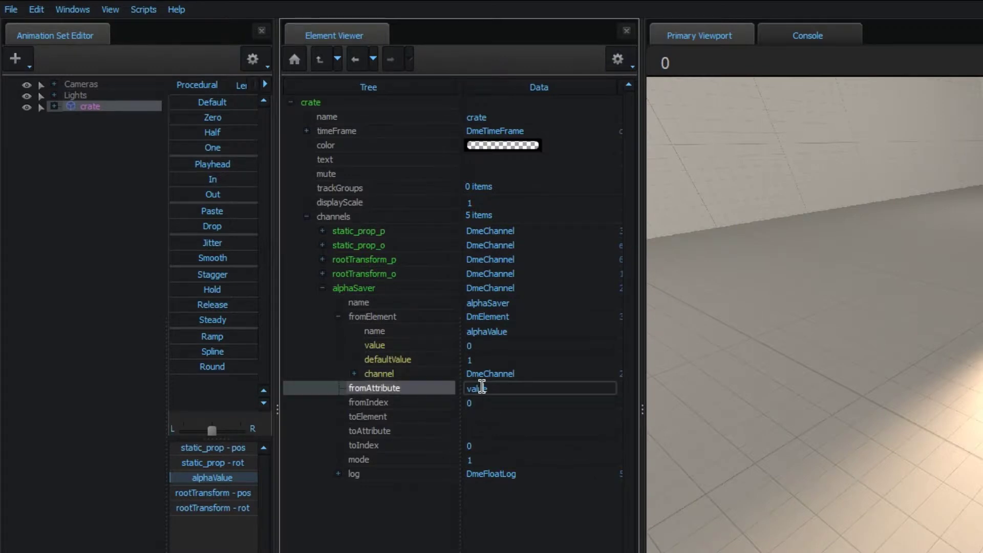
pyautogui.click(397, 320)
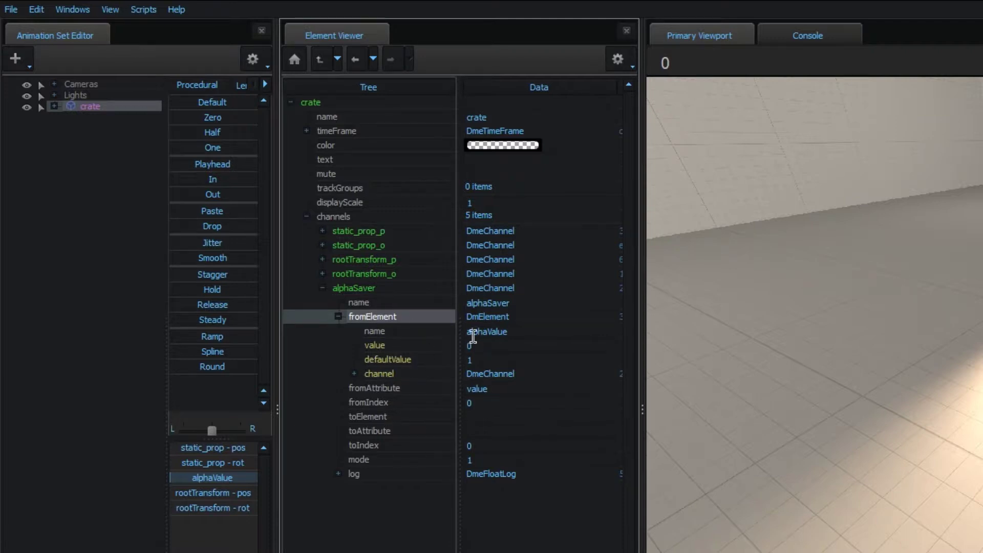
pyautogui.click(338, 318)
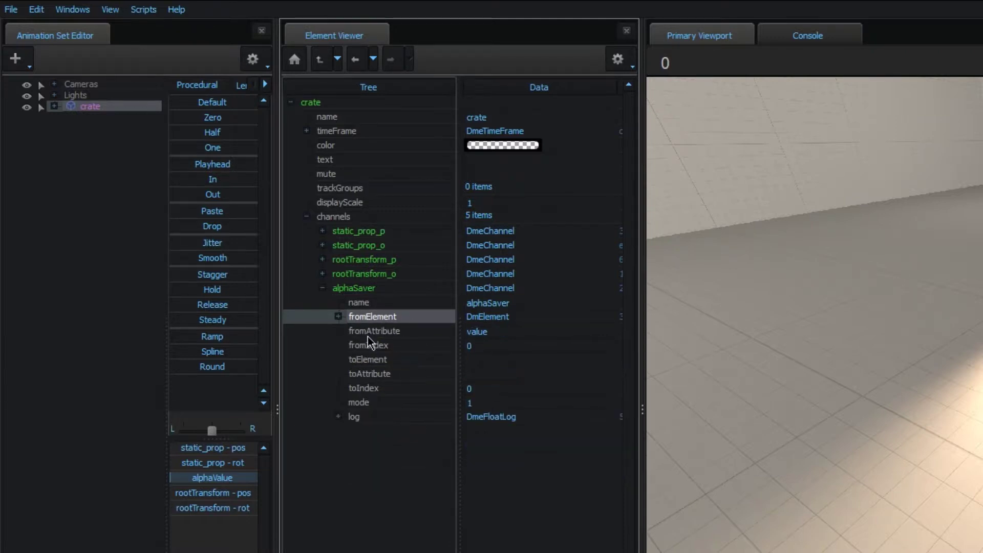
# - Confirm fromIndex stays 0 and review toIndex, toElement and fromAttribute
pyautogui.click(393, 348)
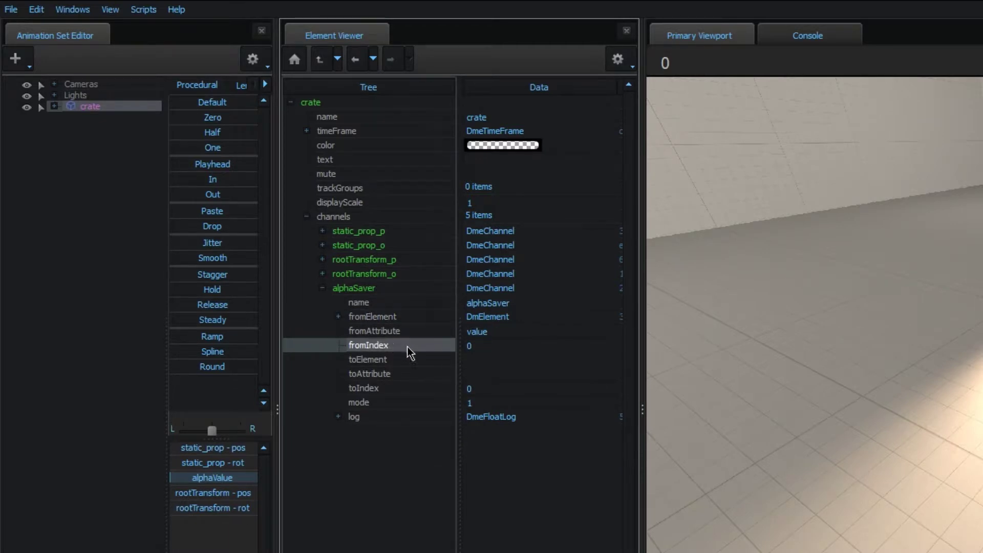
pyautogui.click(380, 390)
pyautogui.click(397, 365)
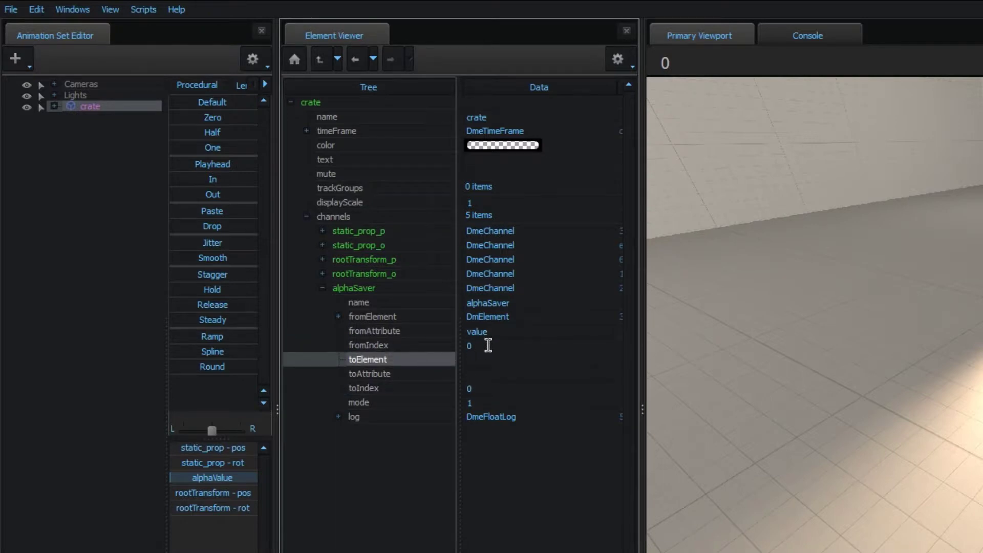
pyautogui.doubleClick(481, 344)
pyautogui.click(445, 346)
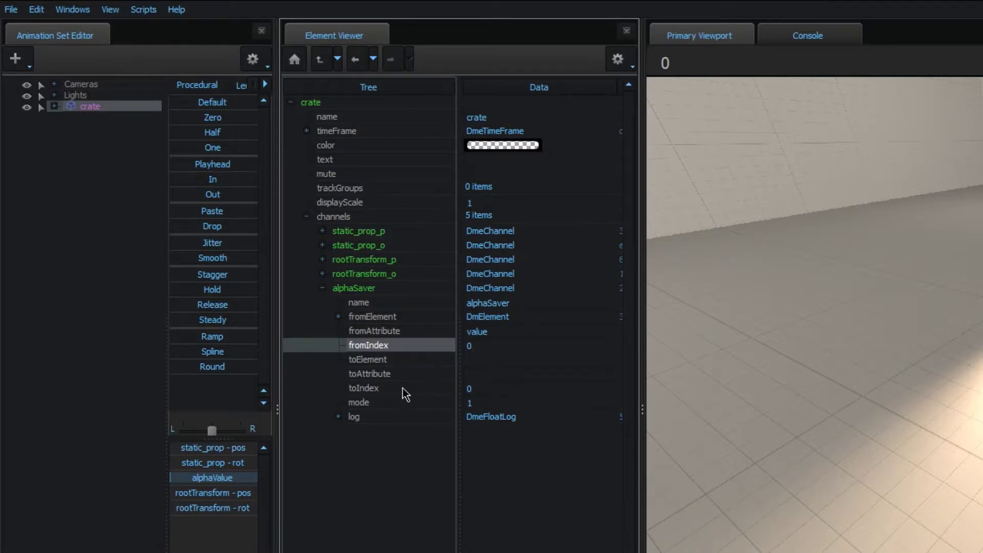
pyautogui.click(373, 359)
pyautogui.doubleClick(479, 332)
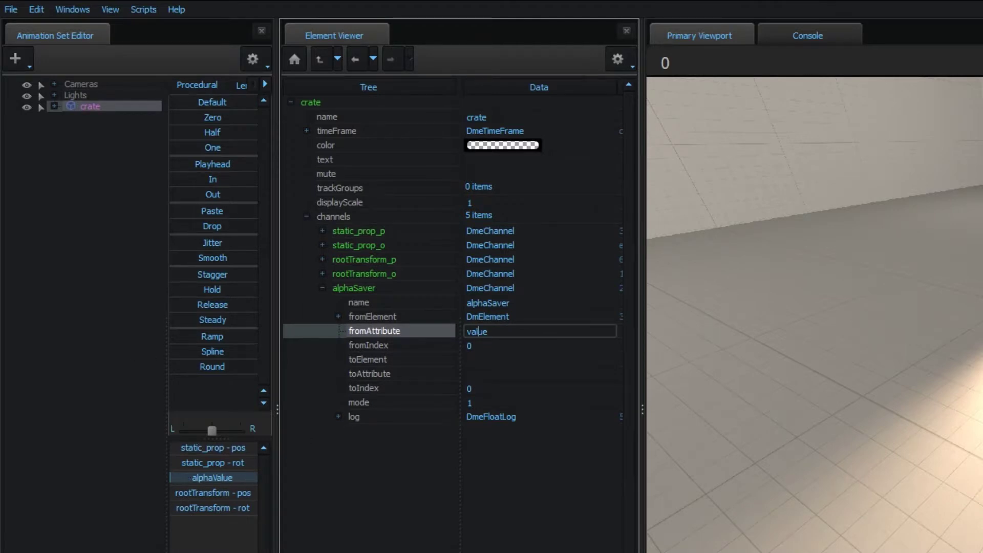
# - Copy the woodcrates01a material from the crate's model materials list
pyautogui.rightClick(122, 109)
pyautogui.moveTo(226, 193)
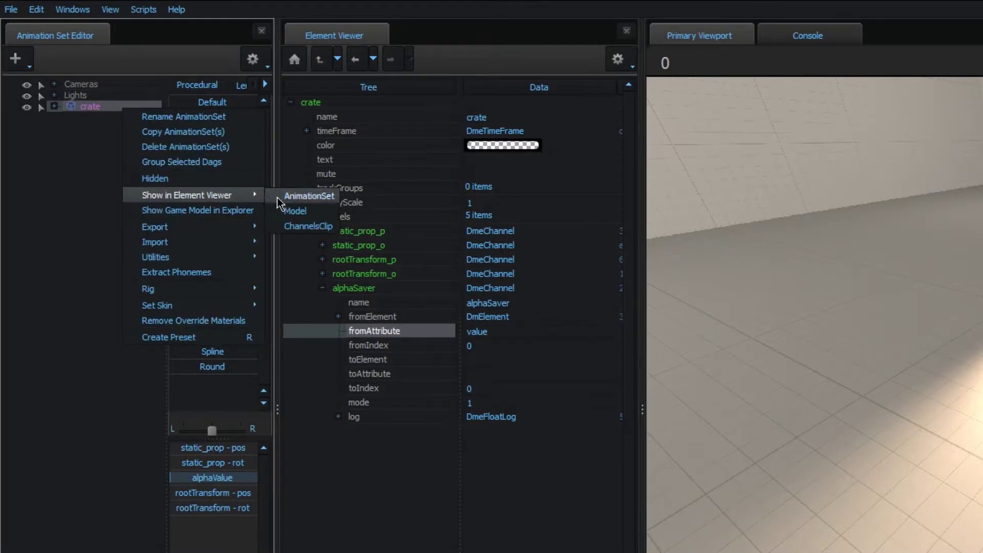
pyautogui.click(296, 210)
pyautogui.click(308, 360)
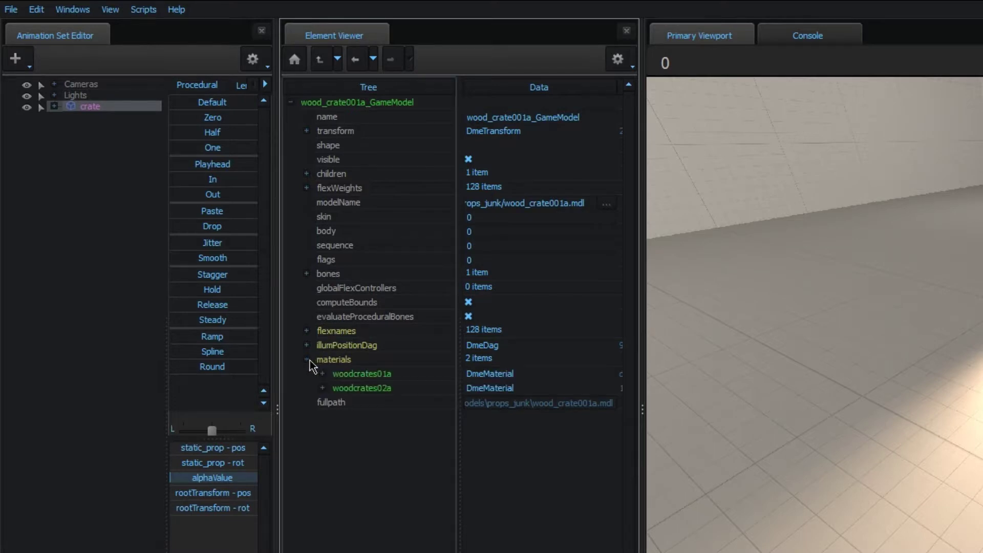
pyautogui.click(323, 373)
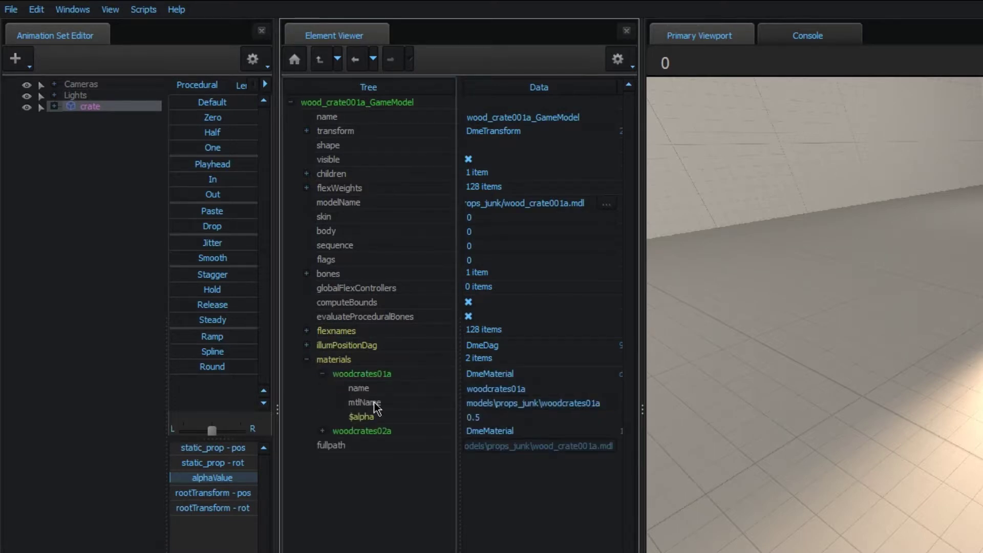
pyautogui.rightClick(362, 377)
pyautogui.click(418, 408)
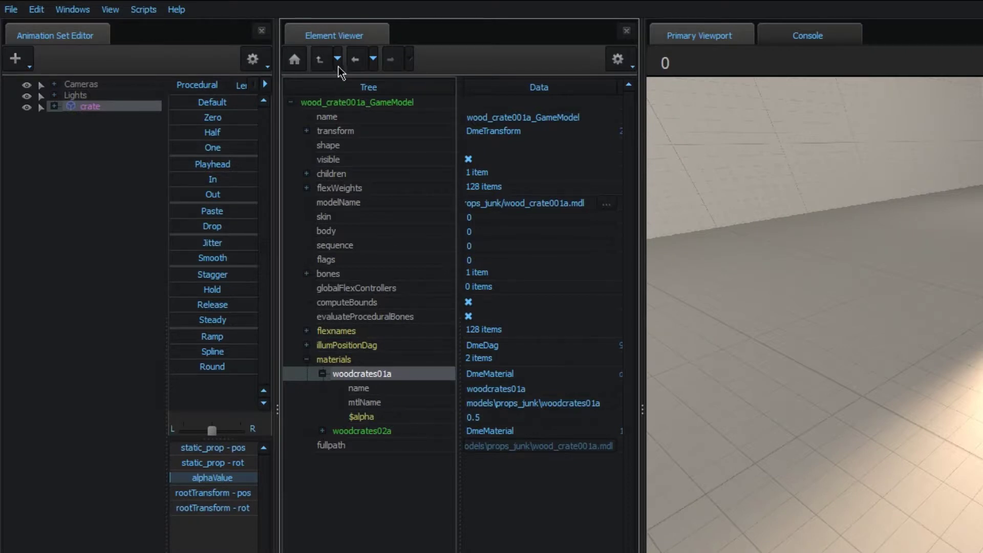
# - Paste woodcrates01a into alphaSaver's toElement as a reference and set toAttribute to $alpha
pyautogui.click(353, 60)
pyautogui.click(307, 216)
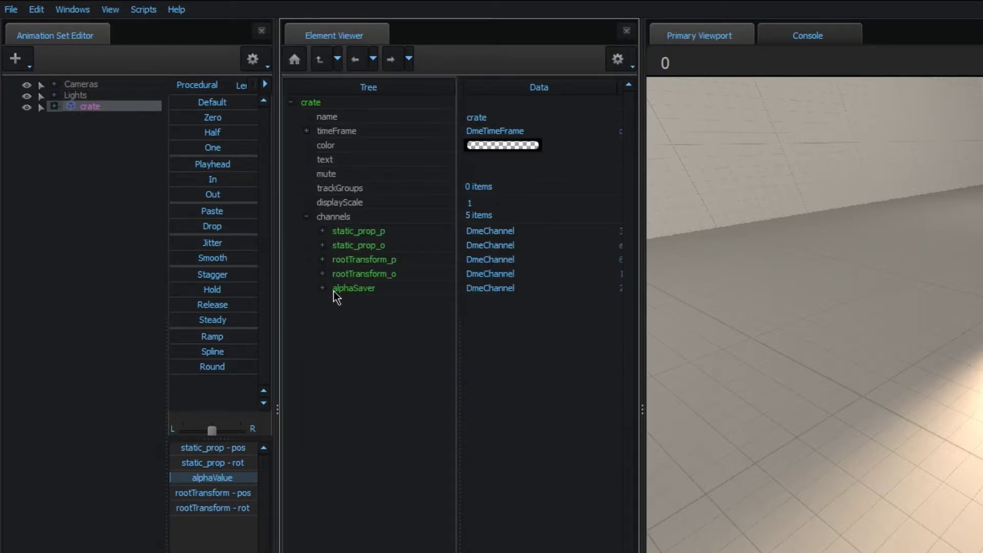
pyautogui.click(323, 288)
pyautogui.rightClick(380, 360)
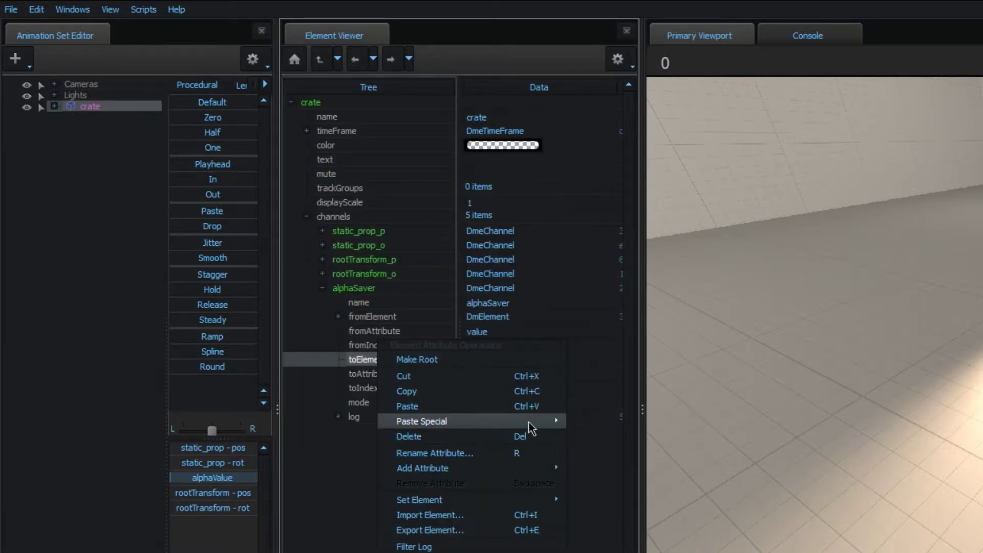
pyautogui.moveTo(563, 427)
pyautogui.click(602, 430)
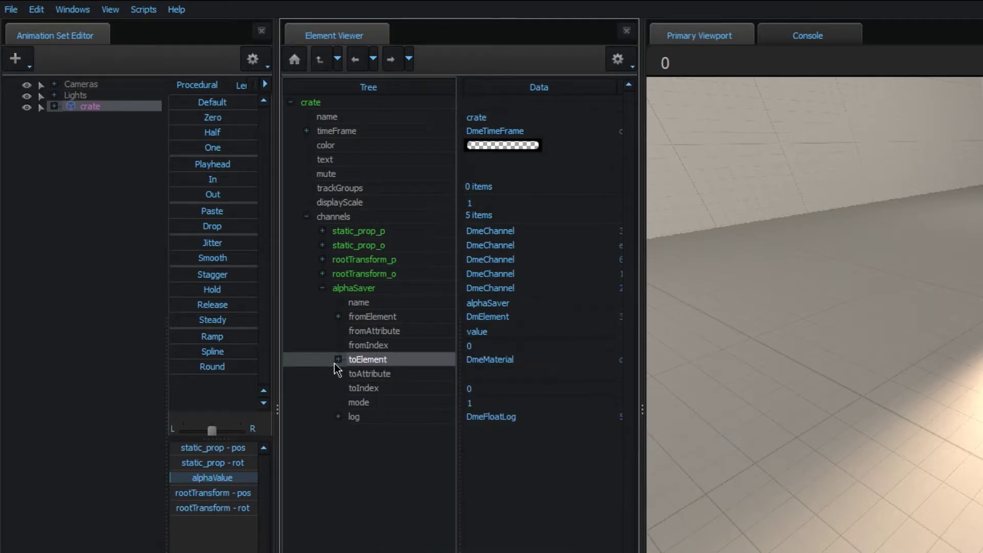
pyautogui.doubleClick(474, 374)
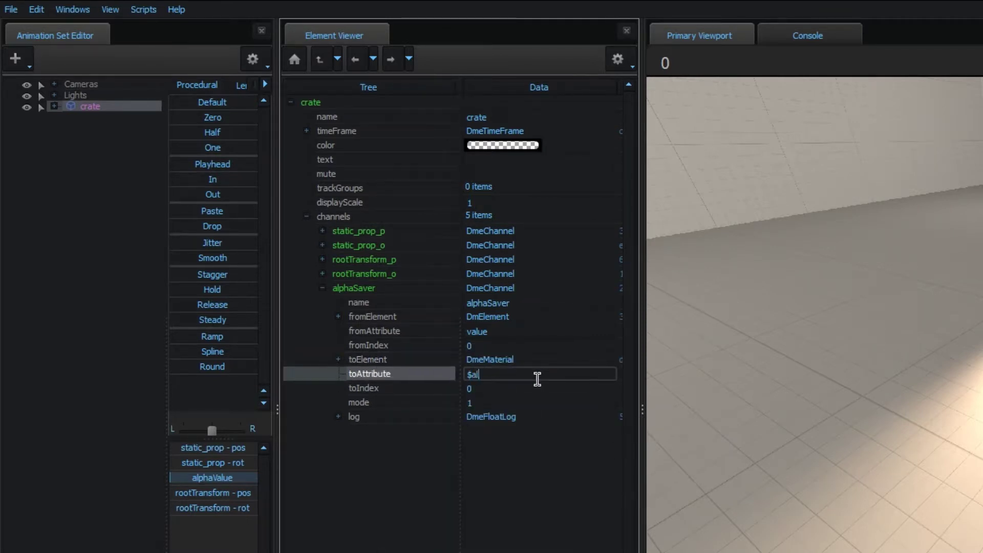
pyautogui.press('Return')
pyautogui.click(338, 359)
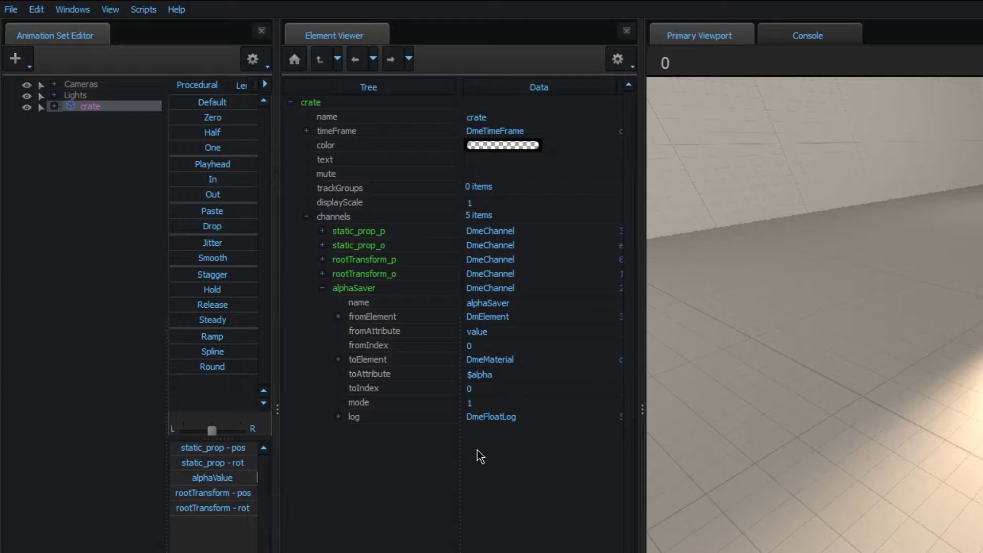
# - Change alphaSaver's mode value from 1 to 3, then review its entries and log
pyautogui.click(366, 404)
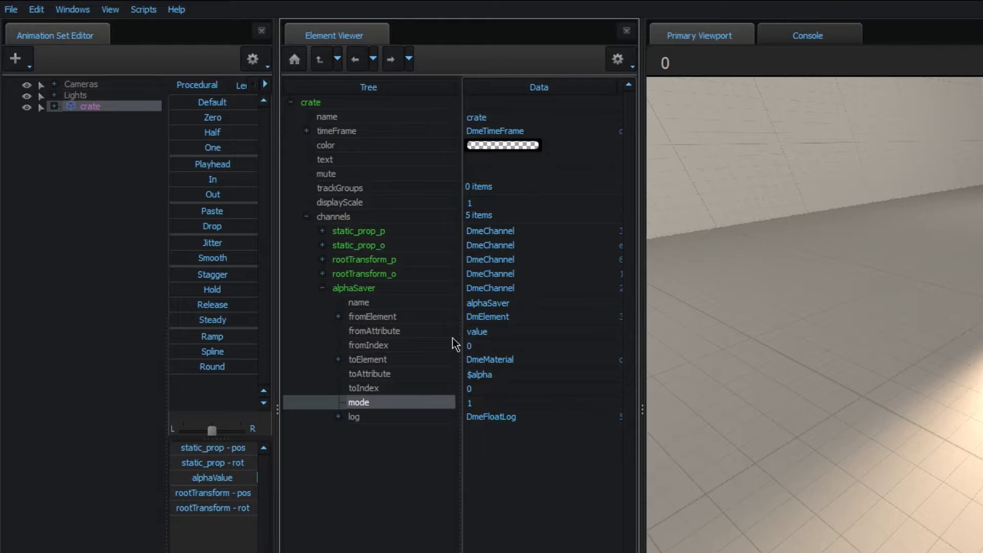
pyautogui.click(410, 322)
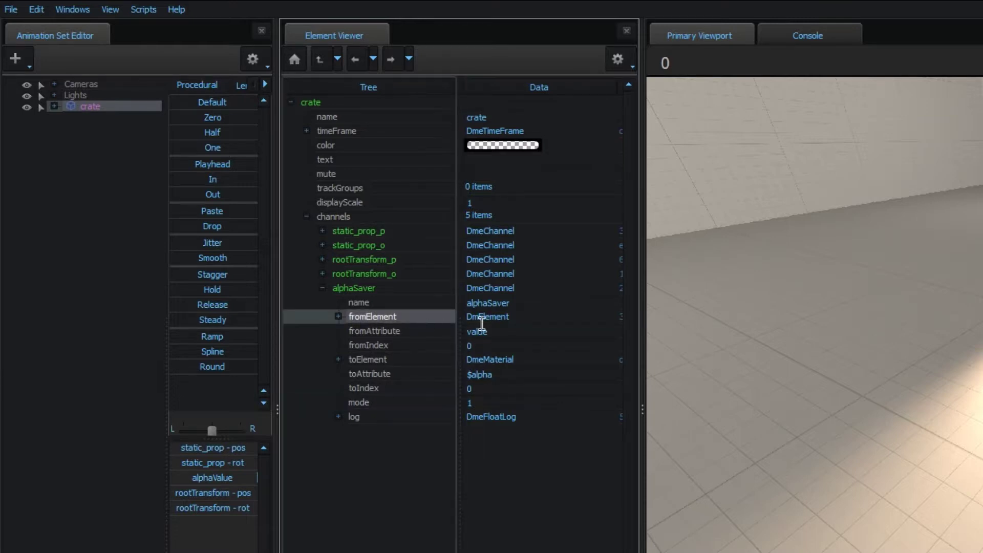
pyautogui.click(370, 361)
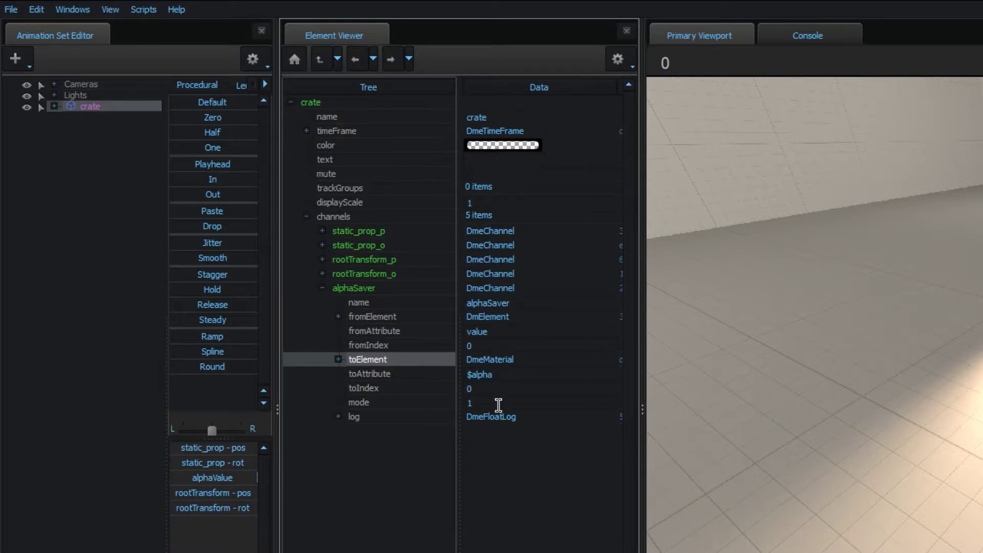
pyautogui.click(499, 405)
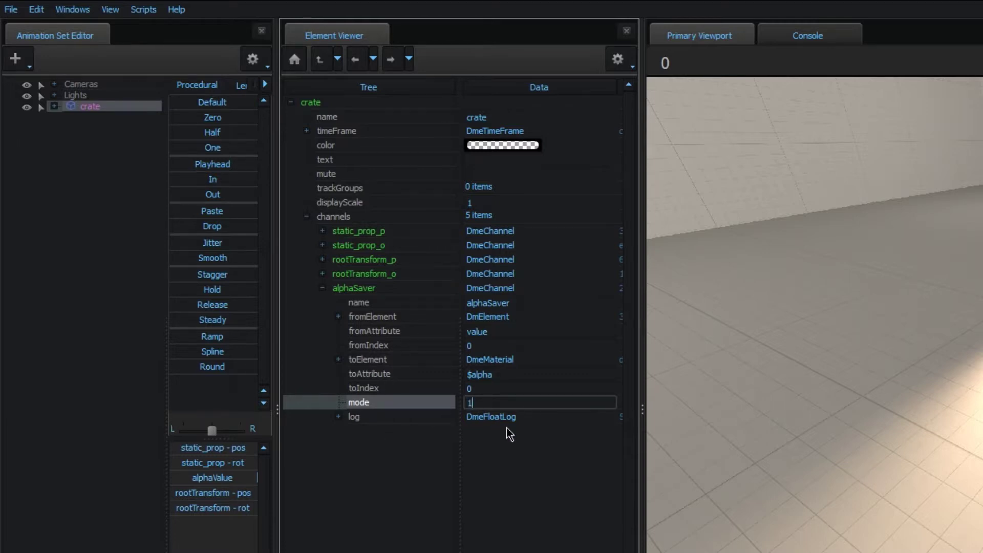
pyautogui.hotkey('ctrl', 'a')
pyautogui.click(491, 404)
pyautogui.press('Return')
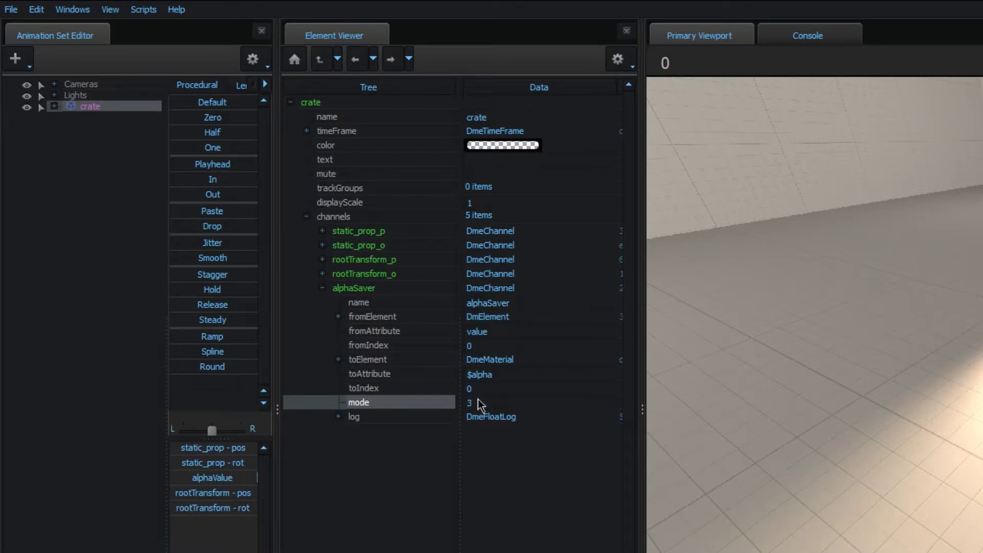
pyautogui.click(387, 316)
pyautogui.keyDown('shift'); pyautogui.click(383, 345); pyautogui.keyUp('shift')
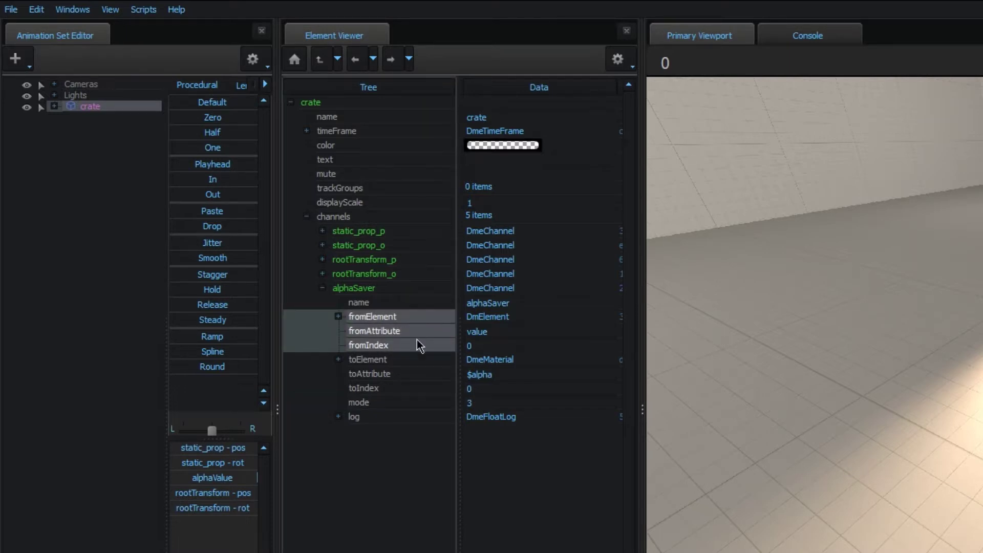
pyautogui.click(368, 419)
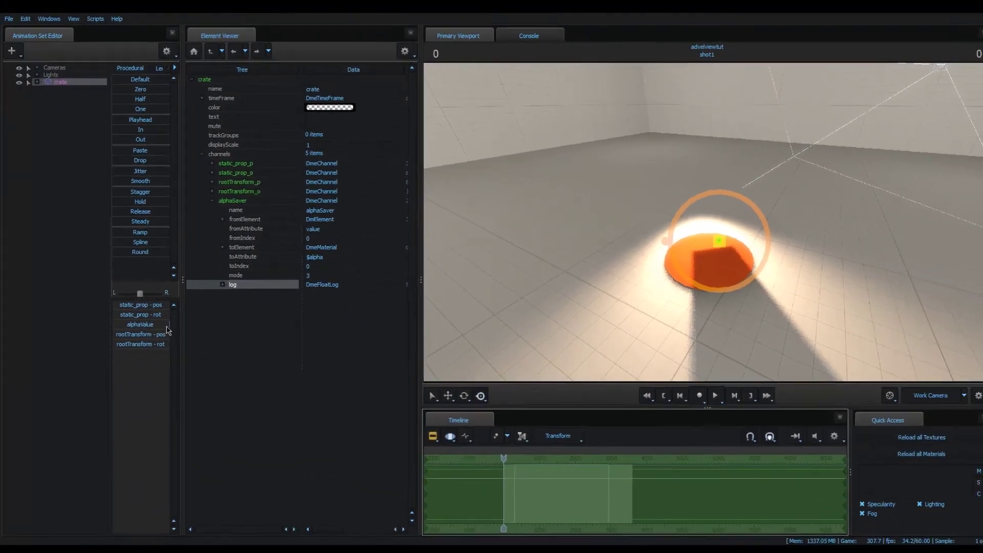
# - Select the alphaValue slider, drag a time range, and scrub to preview the crate fading
pyautogui.click(160, 325)
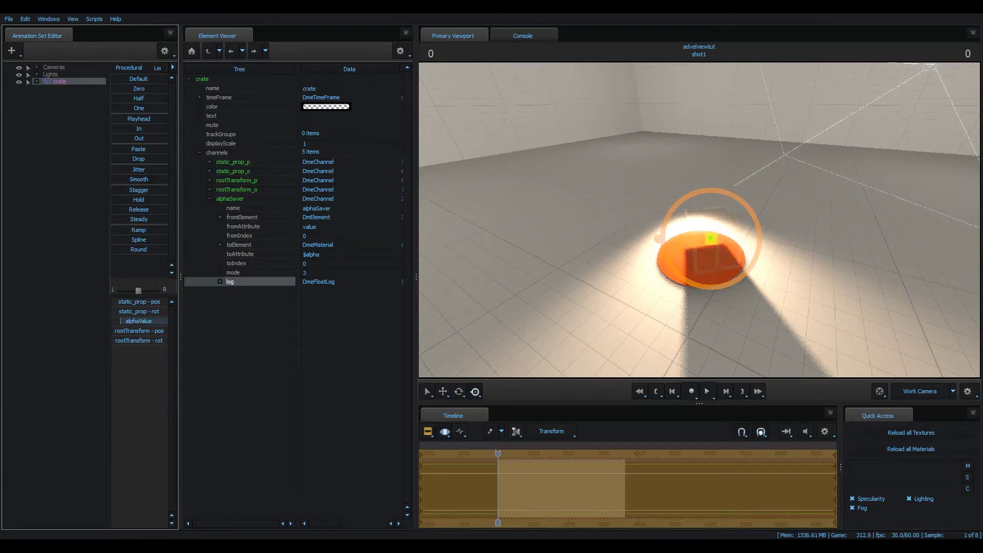
pyautogui.moveTo(517, 472); pyautogui.dragTo(554, 480)
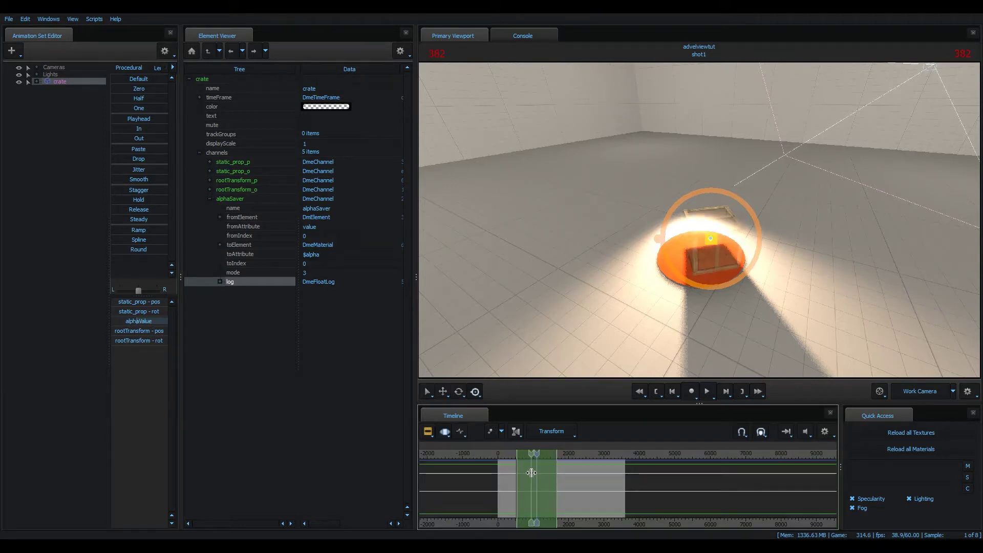
pyautogui.scroll(3, 532, 477)
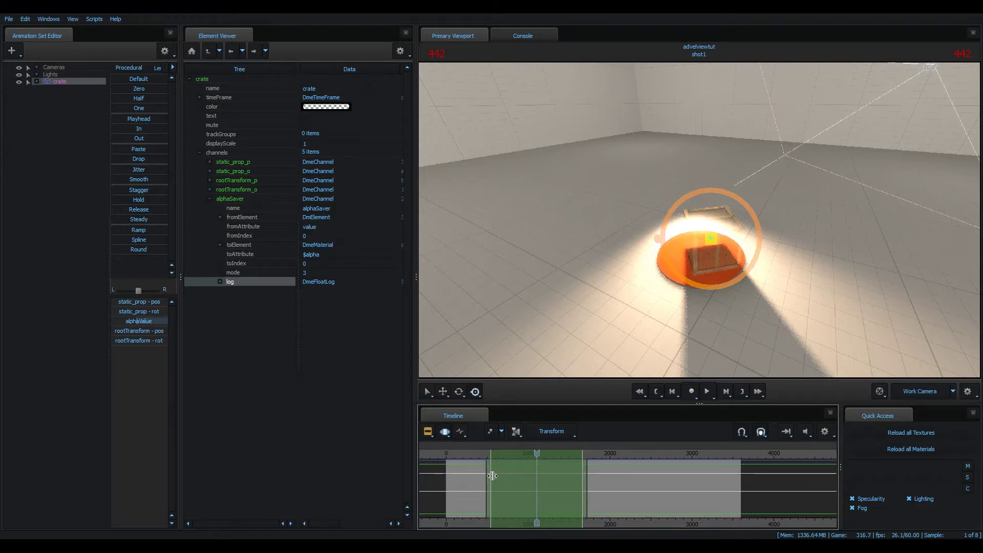
pyautogui.click(143, 321)
pyautogui.moveTo(503, 450); pyautogui.dragTo(474, 469)
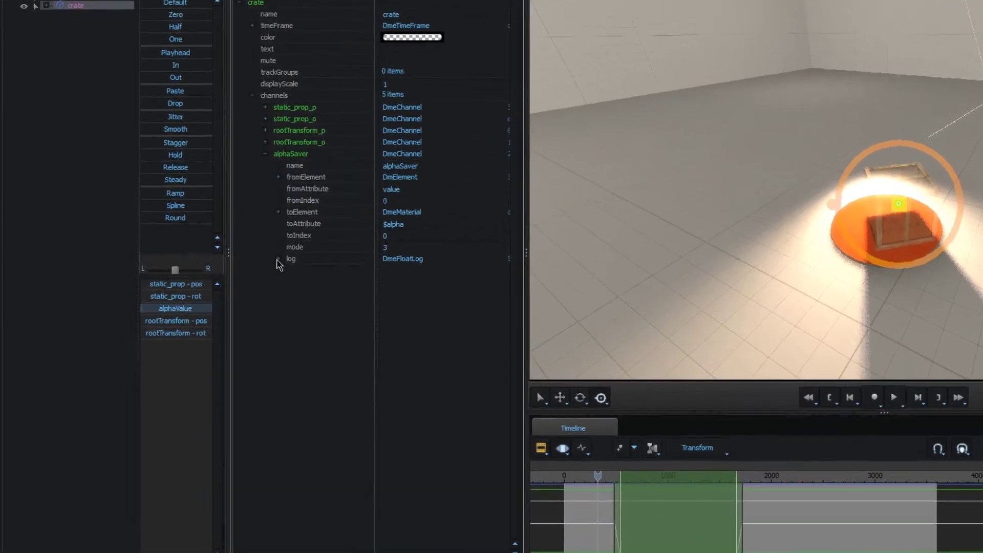
# - Expand alphaSaver's log down to the float log's keyed times and values
pyautogui.click(220, 283)
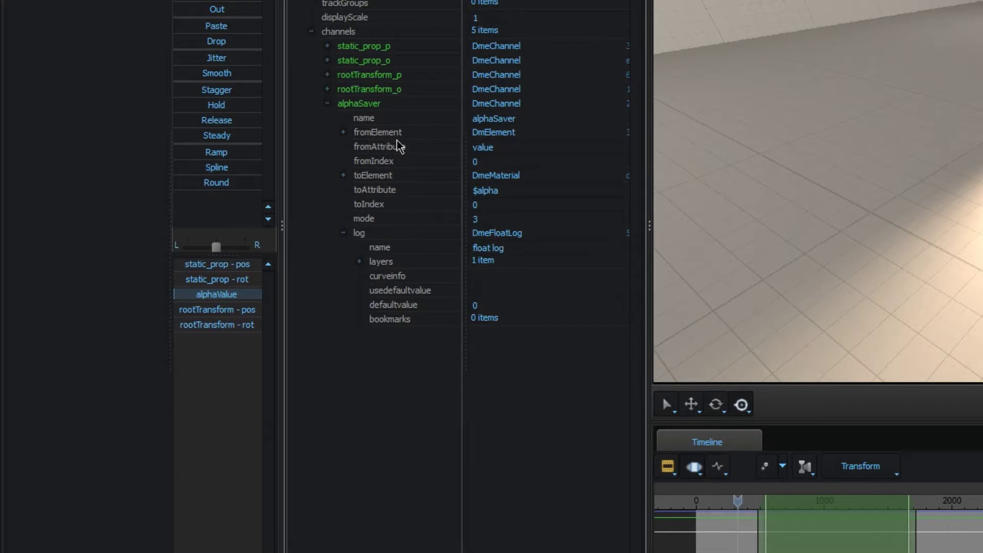
pyautogui.click(358, 262)
pyautogui.click(375, 276)
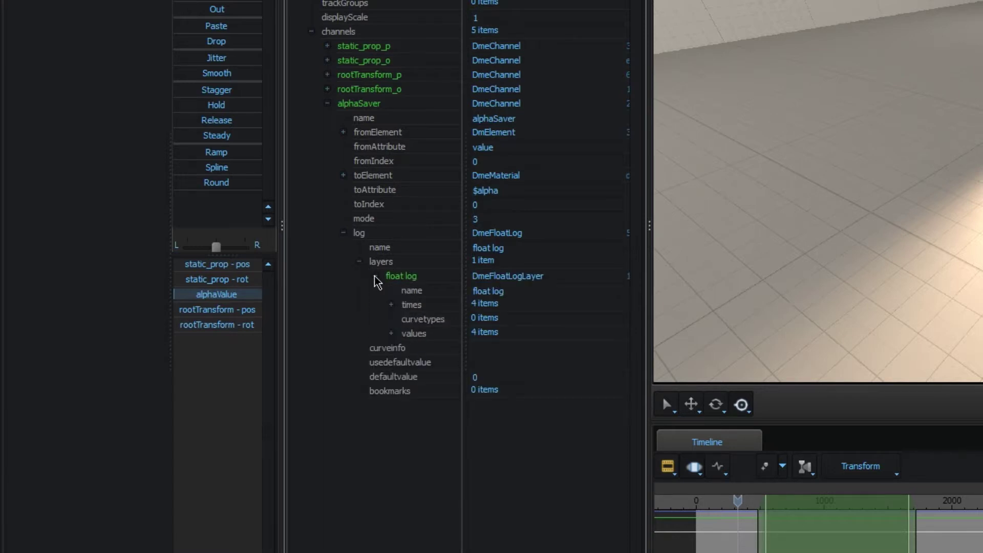
pyautogui.click(391, 305)
pyautogui.click(391, 391)
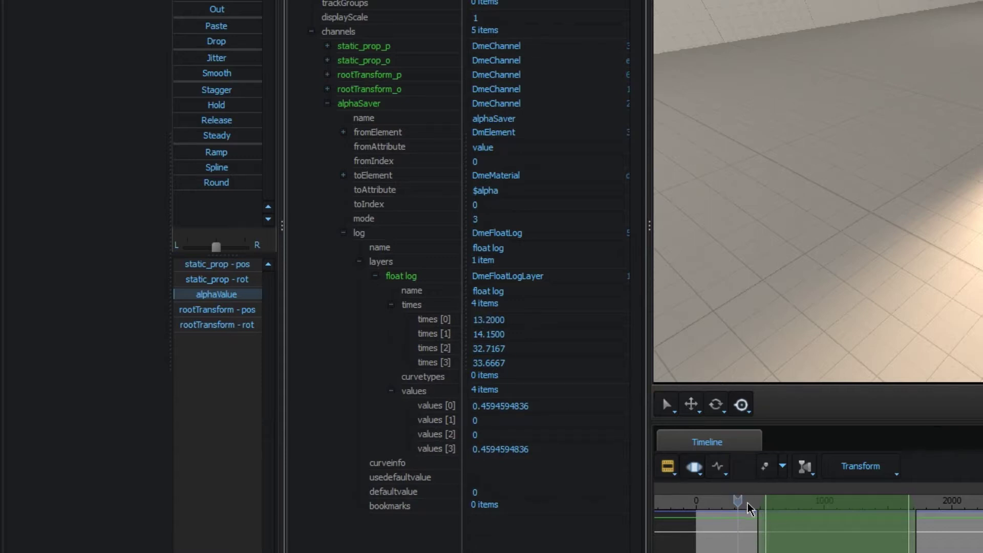
# - Move the playhead and inspect the first and last keyed alpha values in the clip view
pyautogui.moveTo(737, 502); pyautogui.dragTo(763, 509)
pyautogui.press('F2')
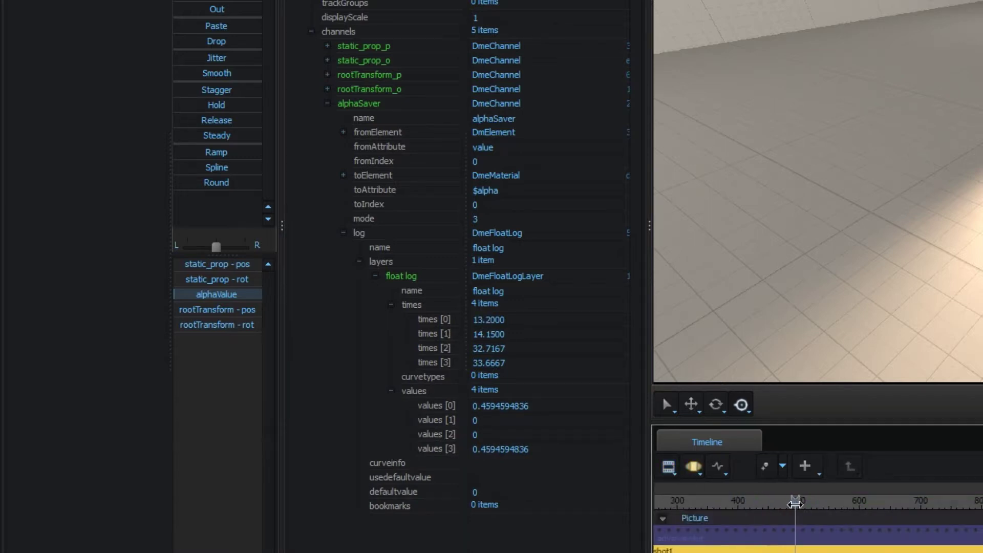
pyautogui.scroll(-2, 793, 506)
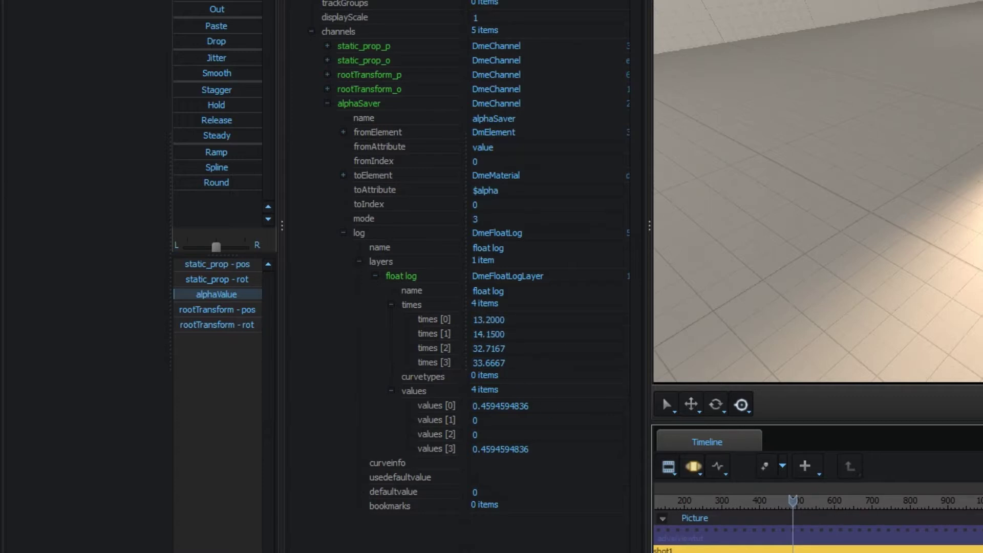
pyautogui.scroll(-1, 840, 517)
pyautogui.click(543, 406)
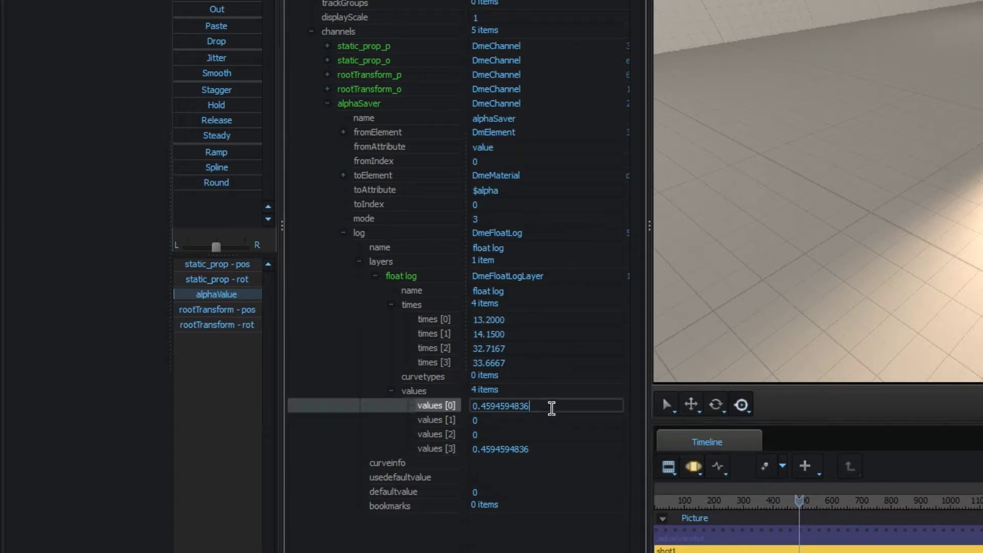
pyautogui.click(537, 449)
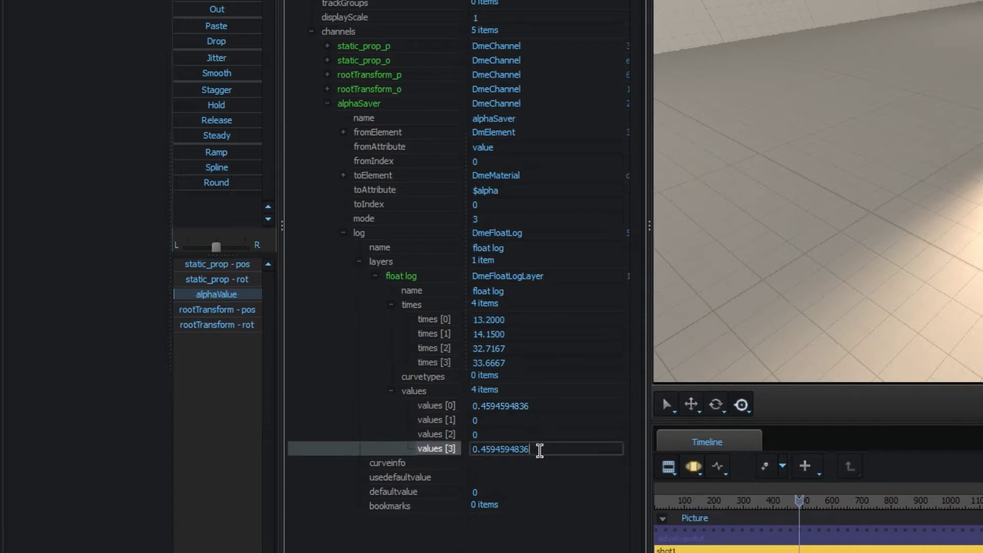
pyautogui.click(668, 467)
pyautogui.scroll(-1, 840, 546)
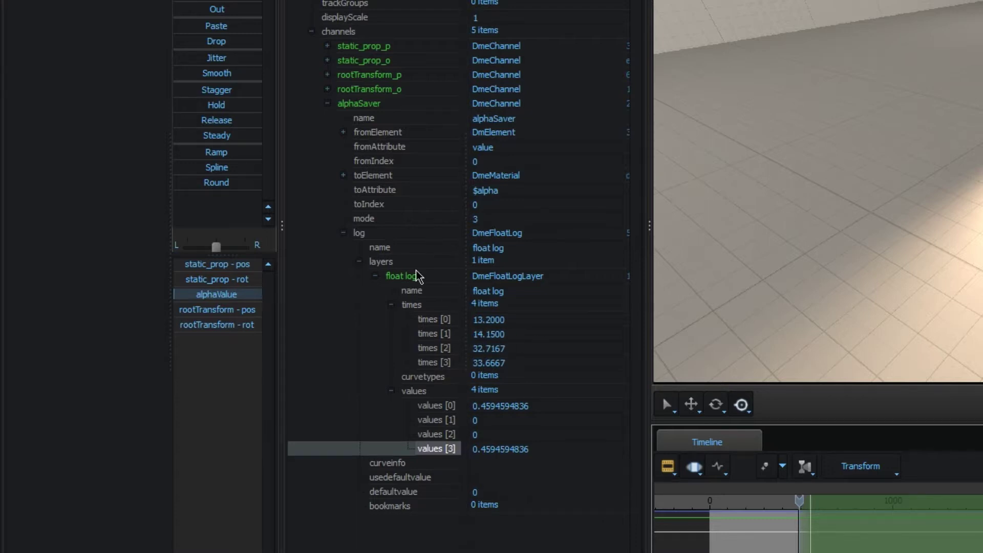
# - Collapse the log, deselect the crate, and expand Cameras and Lights to show camera1 and light1
pyautogui.click(375, 275)
pyautogui.click(359, 261)
pyautogui.click(343, 232)
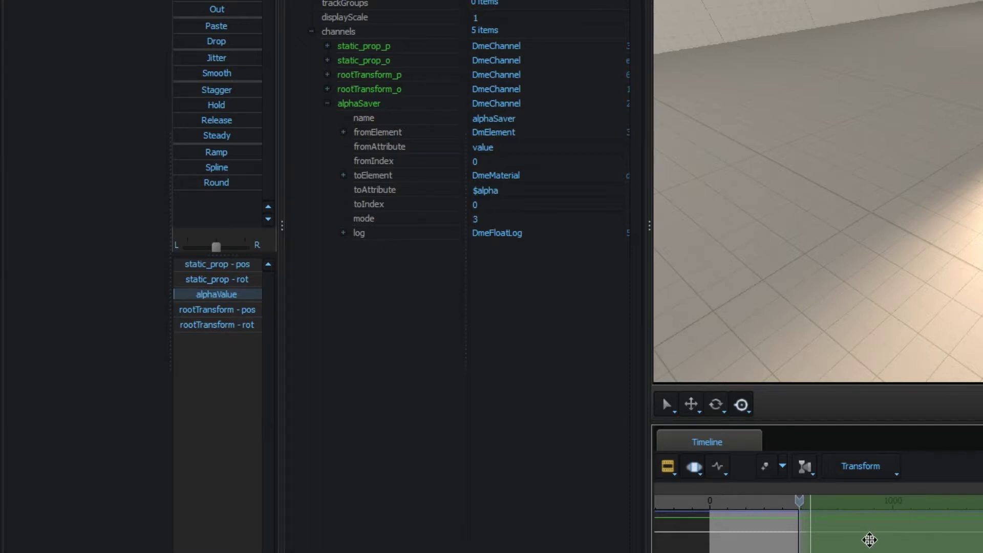
pyautogui.moveTo(800, 501); pyautogui.dragTo(777, 501)
pyautogui.click(359, 233)
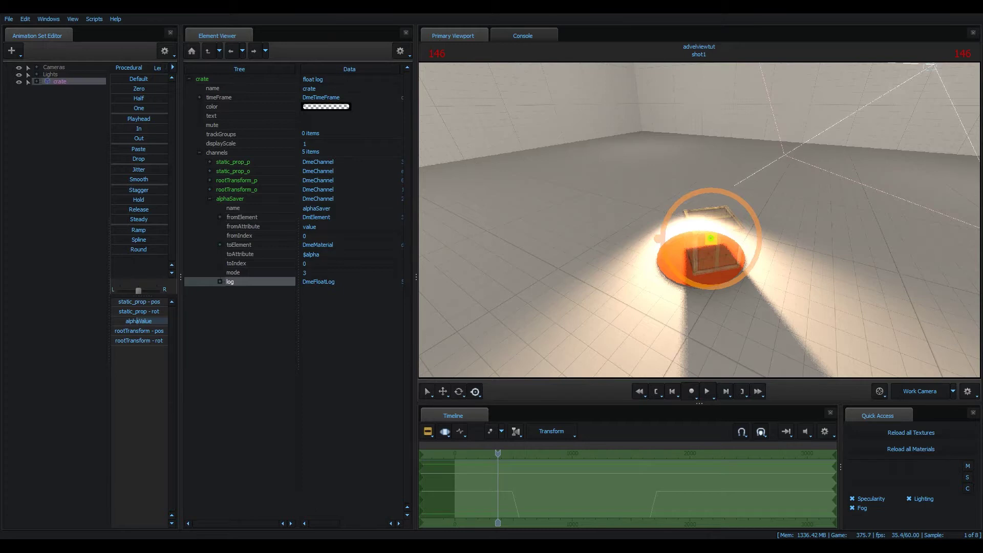
pyautogui.click(273, 302)
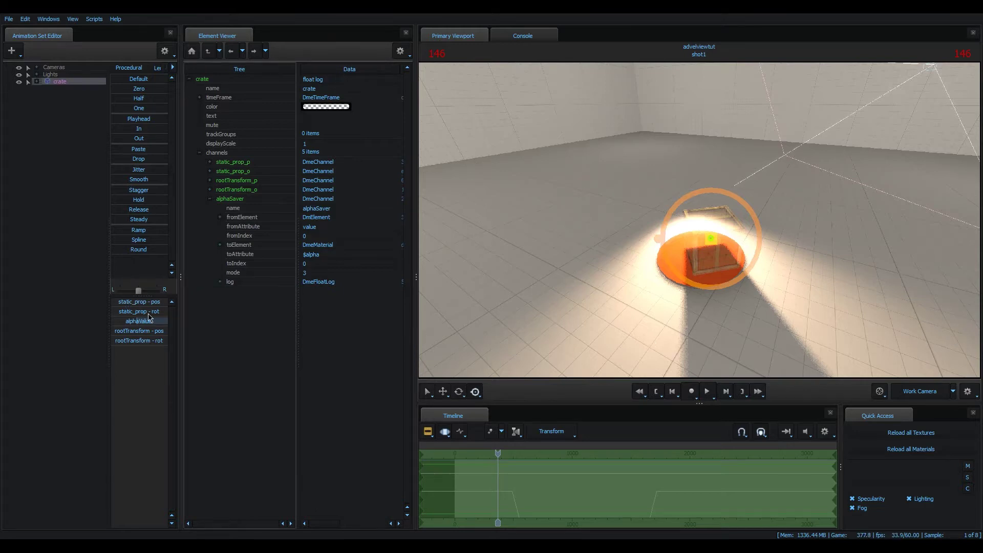
pyautogui.click(149, 318)
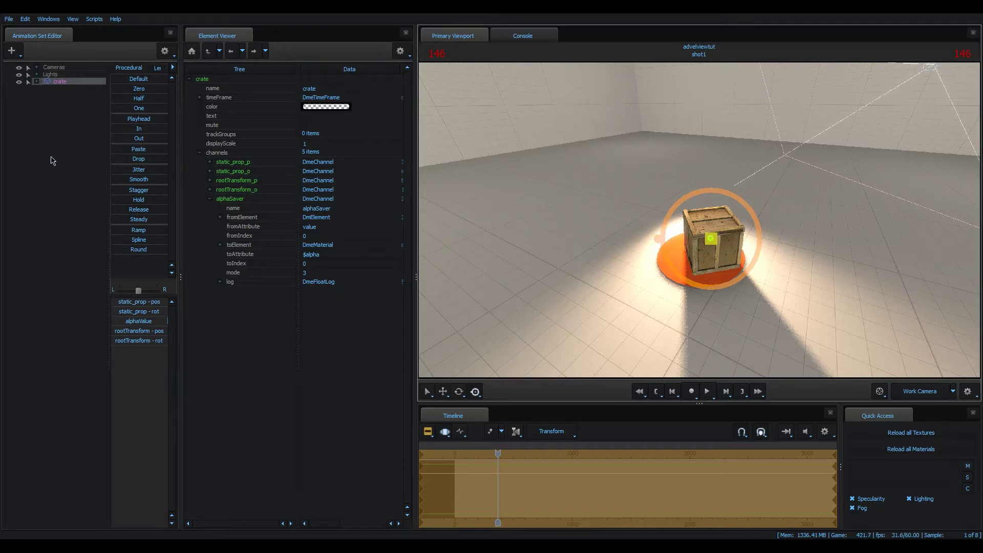
pyautogui.click(44, 94)
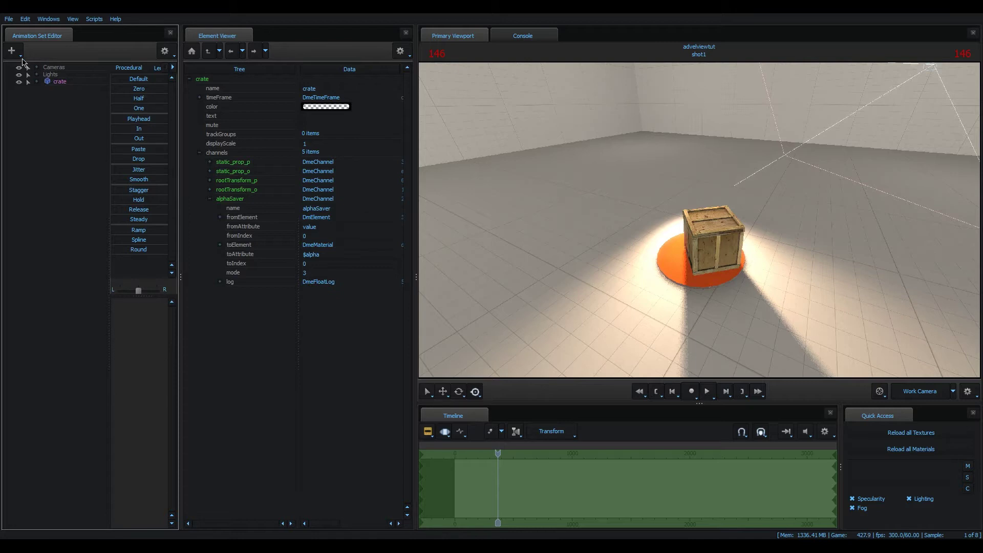
pyautogui.click(36, 67)
pyautogui.click(36, 81)
# - Show camera1 in the Element Viewer and list its animatable controls
pyautogui.rightClick(82, 75)
pyautogui.moveTo(152, 130)
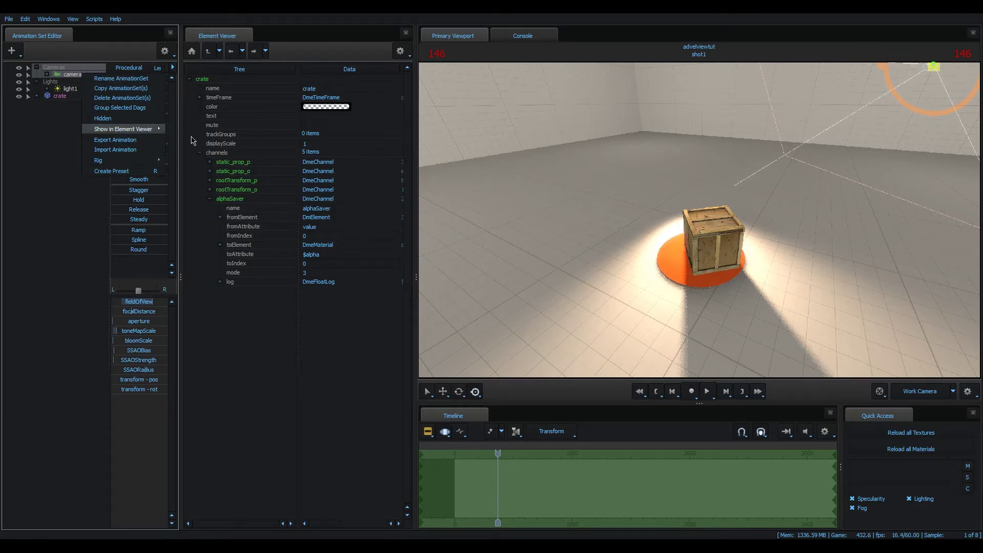
pyautogui.click(192, 129)
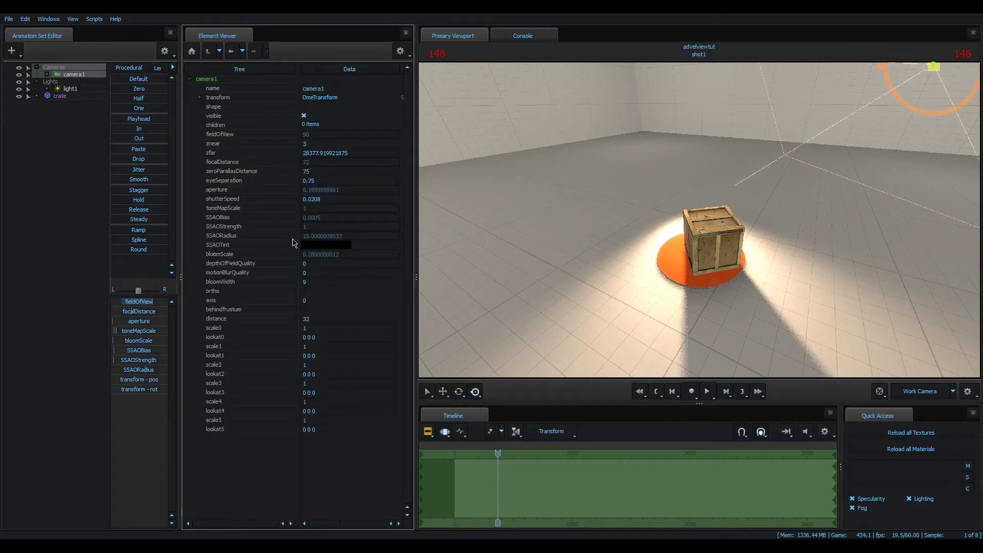
pyautogui.rightClick(89, 78)
pyautogui.click(148, 156)
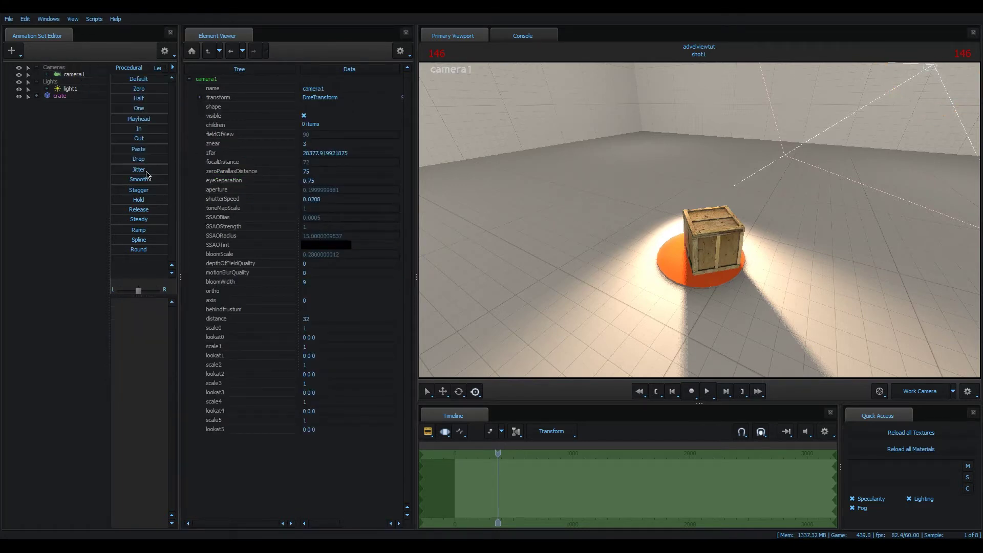
pyautogui.click(67, 78)
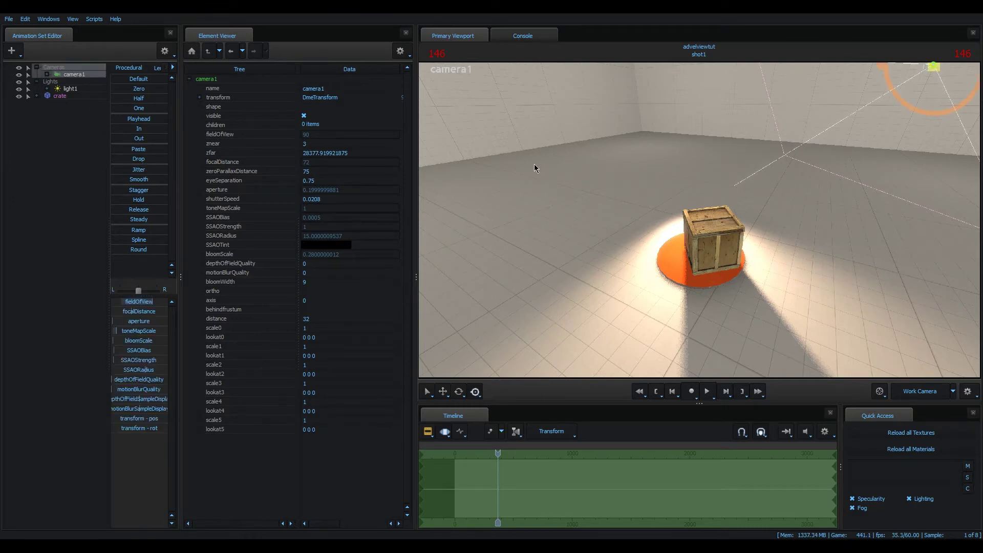
pyautogui.moveTo(544, 176); pyautogui.dragTo(700, 223)
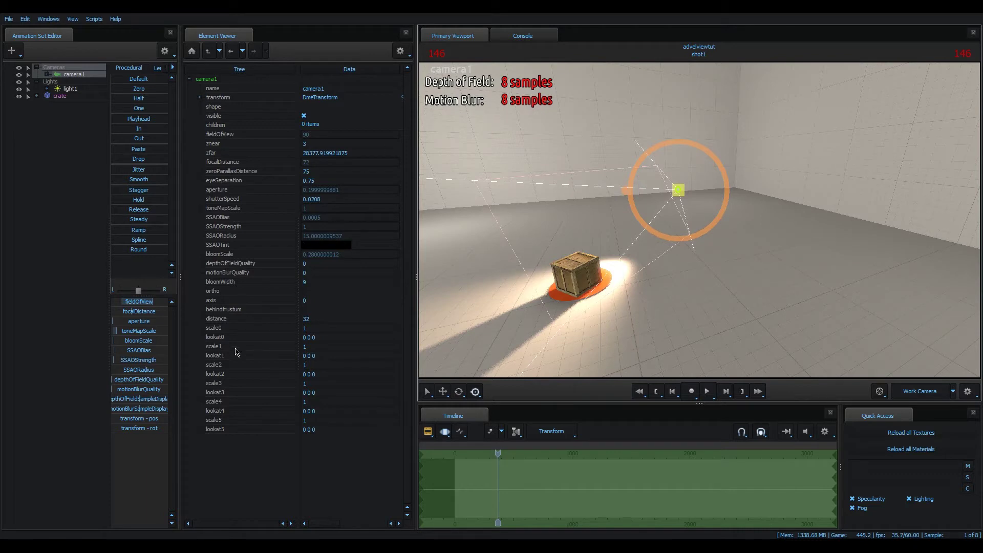
# - Filter to CameraControls and drag depthOfFieldQuality to 0, orbiting the view around the crate
pyautogui.click(47, 74)
pyautogui.click(71, 89)
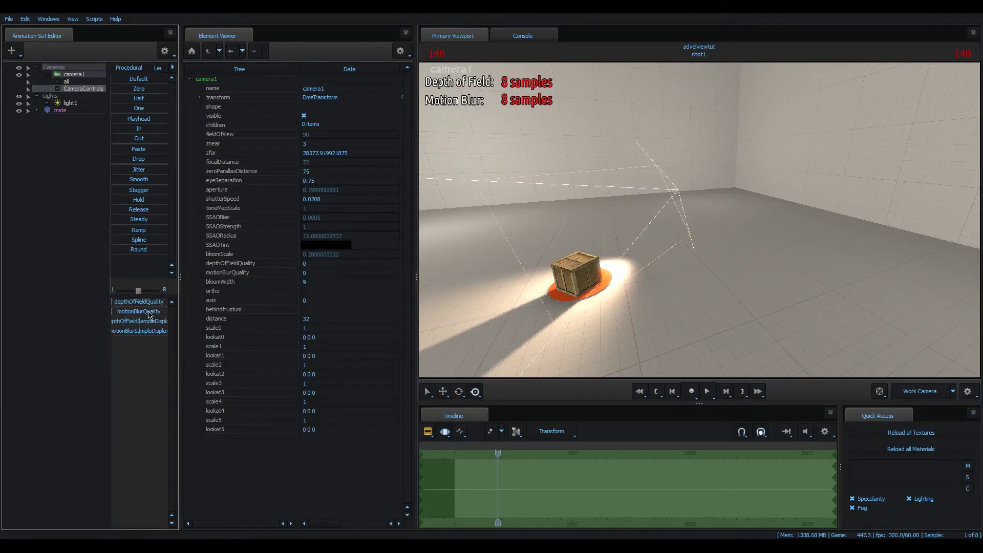
pyautogui.moveTo(143, 302)
pyautogui.mouseDown()
pyautogui.moveTo(164, 302)
pyautogui.moveTo(143, 302)
pyautogui.mouseUp()
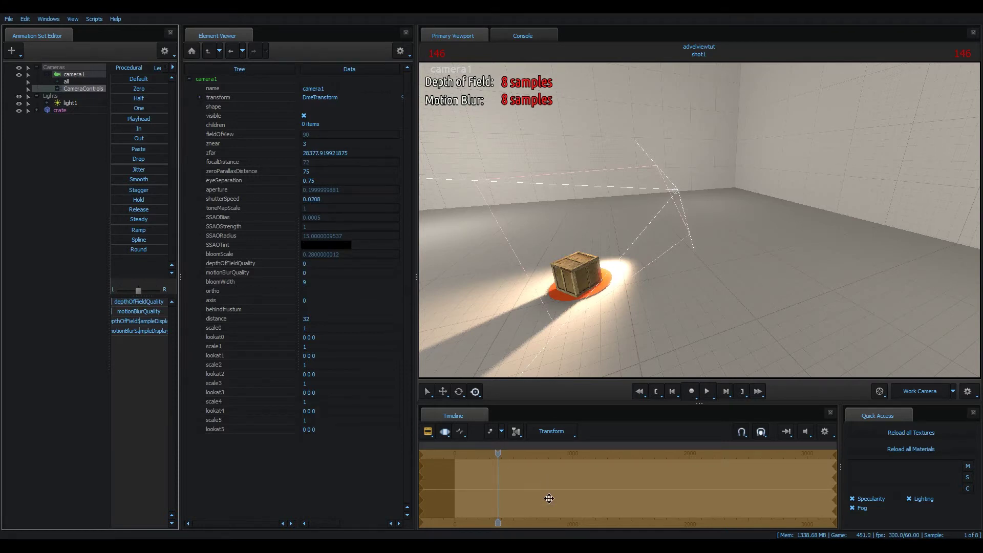
pyautogui.moveTo(614, 323); pyautogui.dragTo(700, 224)
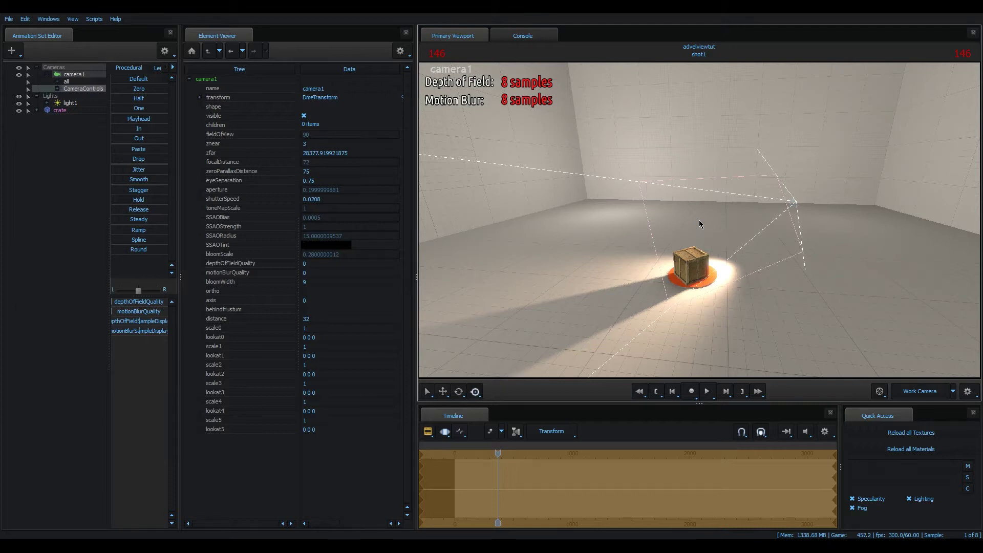
pyautogui.moveTo(699, 223); pyautogui.dragTo(727, 223)
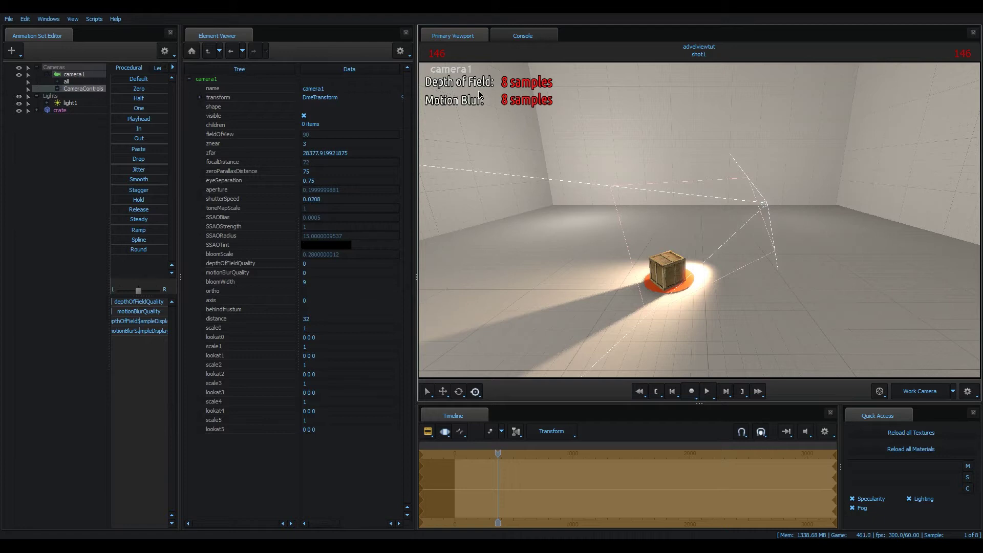
pyautogui.moveTo(128, 303); pyautogui.dragTo(71, 307)
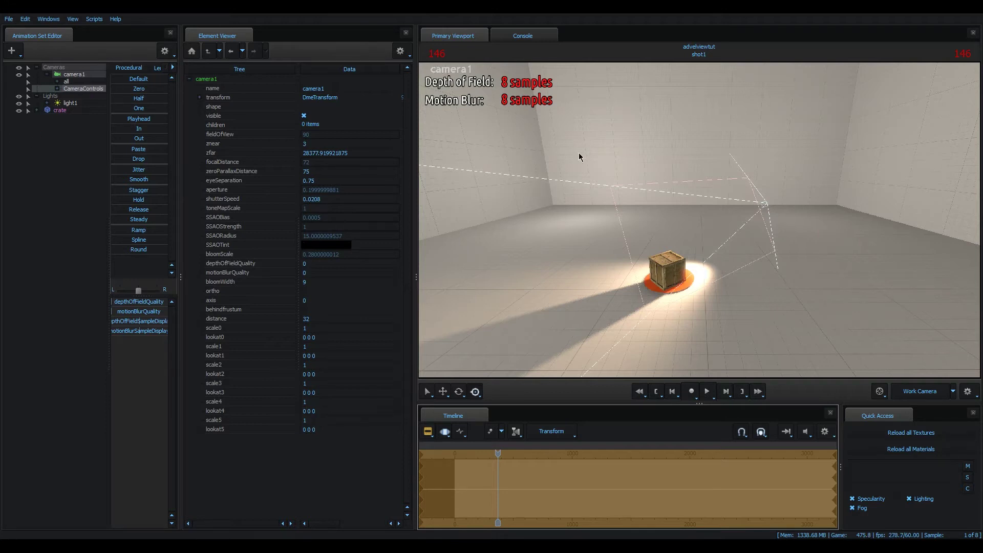
pyautogui.moveTo(609, 186); pyautogui.dragTo(812, 279)
# - Look through camera1 in the viewport and check its render settings
pyautogui.click(930, 388)
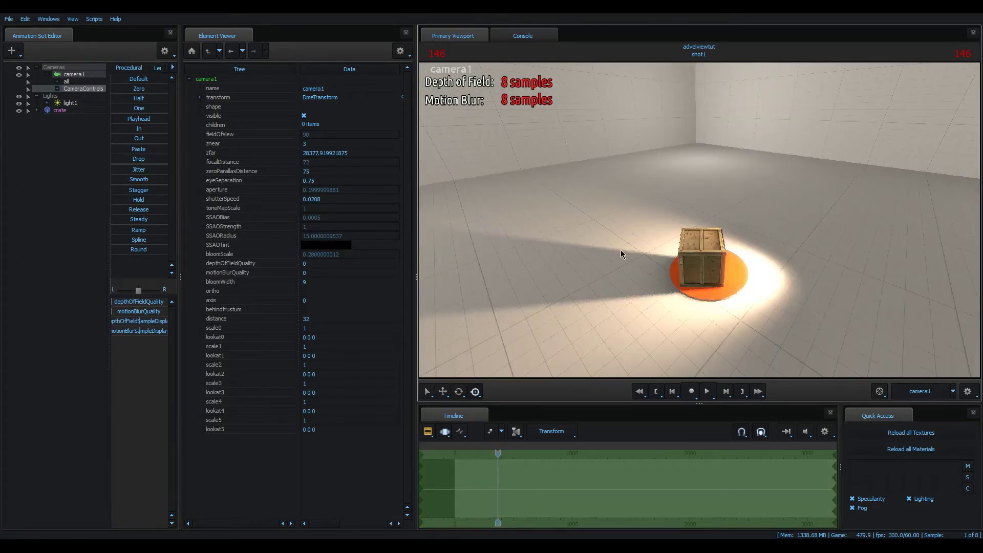
pyautogui.press('F2')
pyautogui.rightClick(541, 217)
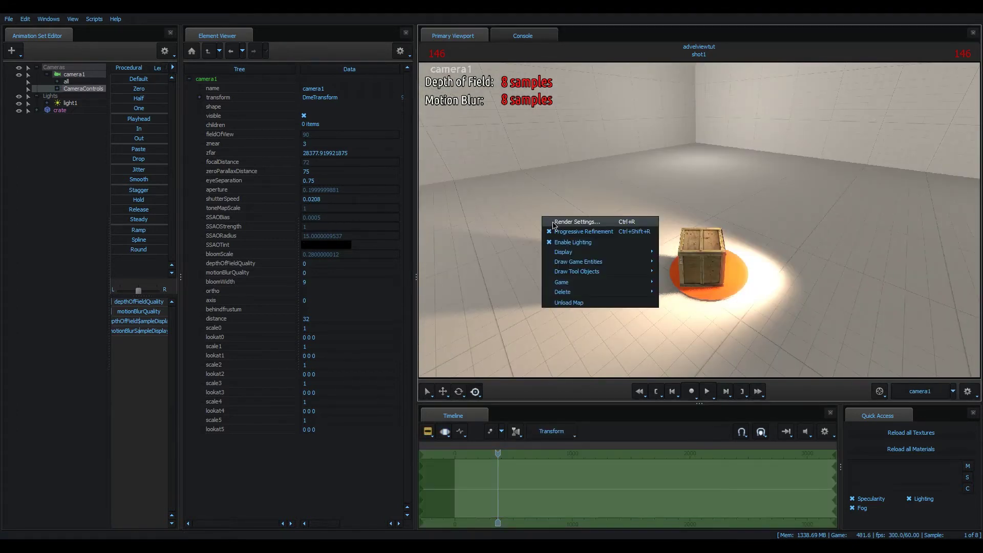
pyautogui.click(558, 221)
pyautogui.click(519, 331)
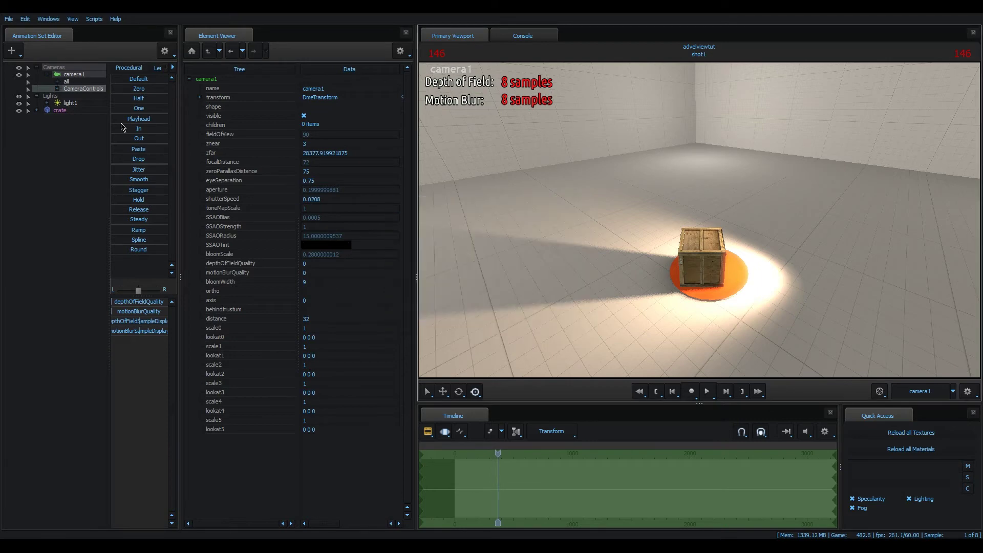
# - Fly camera1 toward the crate and pull its focal distance in to 68.41
pyautogui.click(72, 75)
pyautogui.press('w')
pyautogui.moveTo(723, 225); pyautogui.dragTo(730, 229)
pyautogui.moveTo(139, 315)
pyautogui.mouseDown()
pyautogui.moveTo(123, 315)
pyautogui.moveTo(137, 314)
pyautogui.mouseUp()
pyautogui.press('F3')
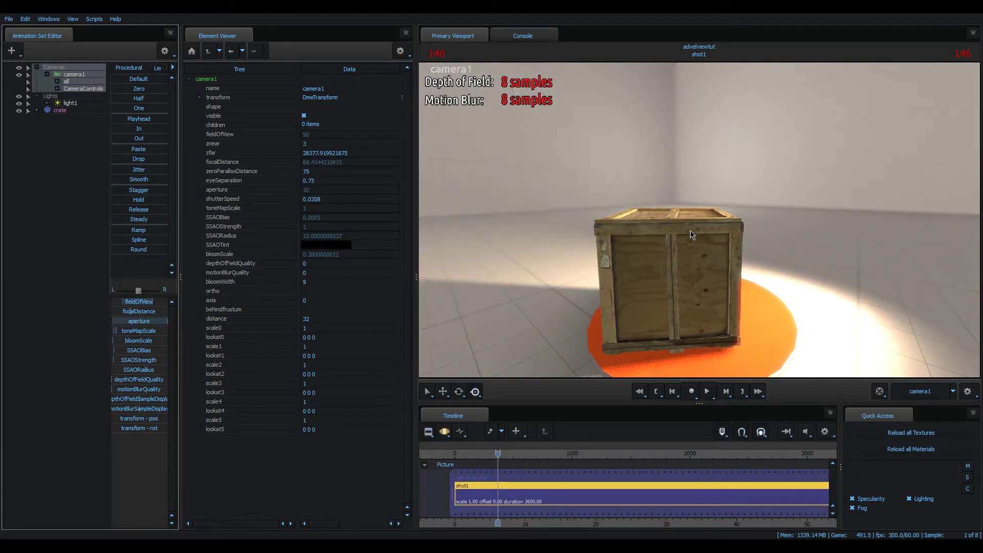
pyautogui.press('F4')
# - Remap camera1's aperture slider range to 0–100
pyautogui.rightClick(151, 322)
pyautogui.click(184, 334)
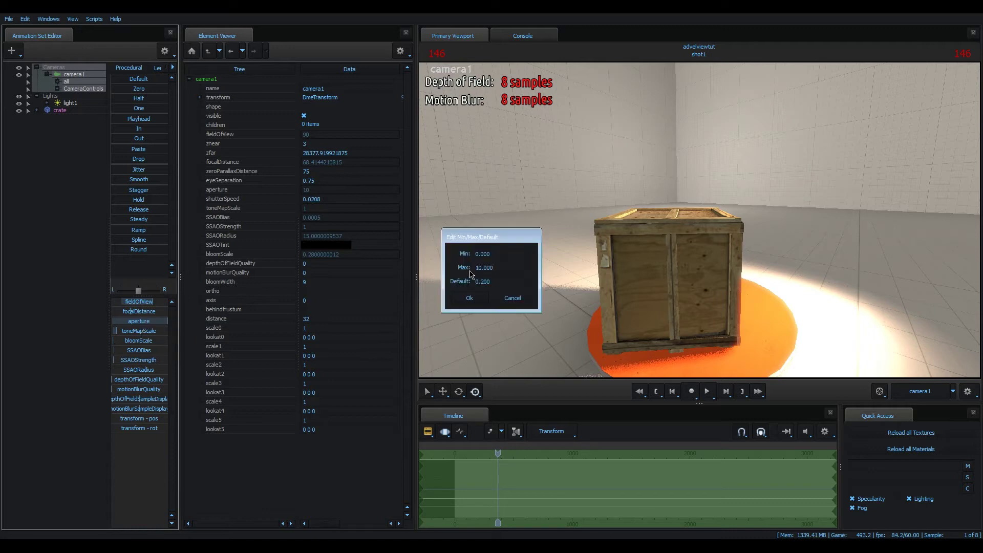
pyautogui.click(479, 268)
pyautogui.write('0')
pyautogui.click(469, 298)
# - Toggle between clip and motion editor views, then hide the depth-of-field sample readout
pyautogui.press('F3')
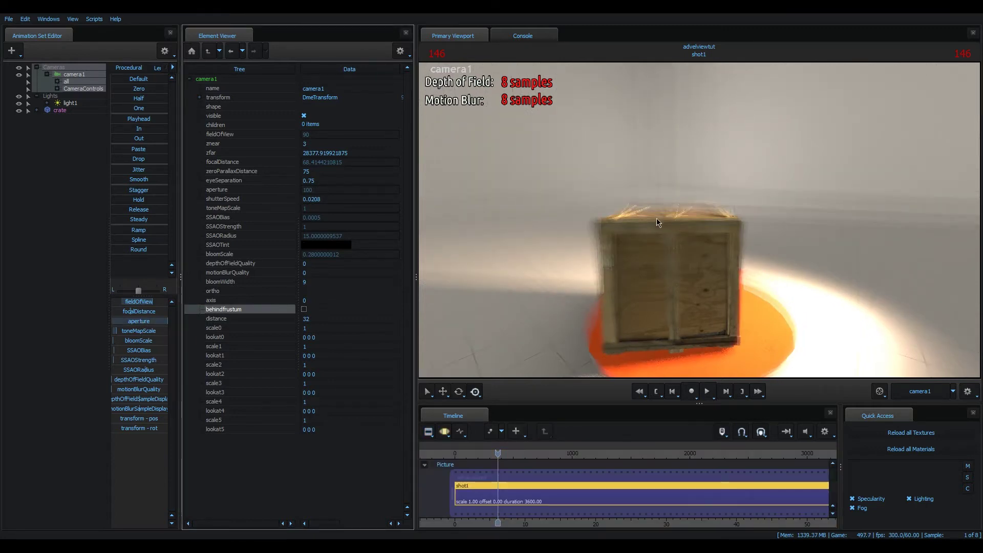
pyautogui.press('F2')
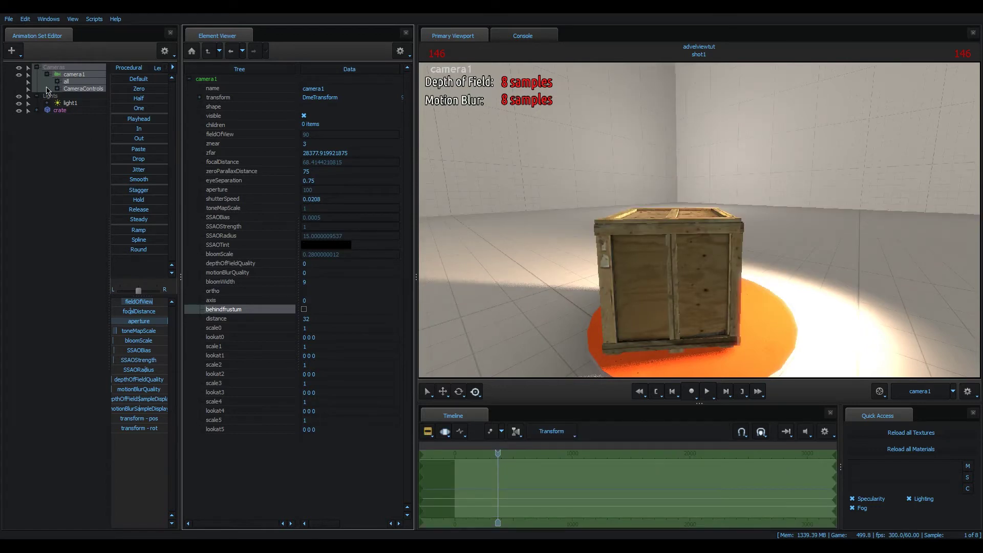
pyautogui.press('F3')
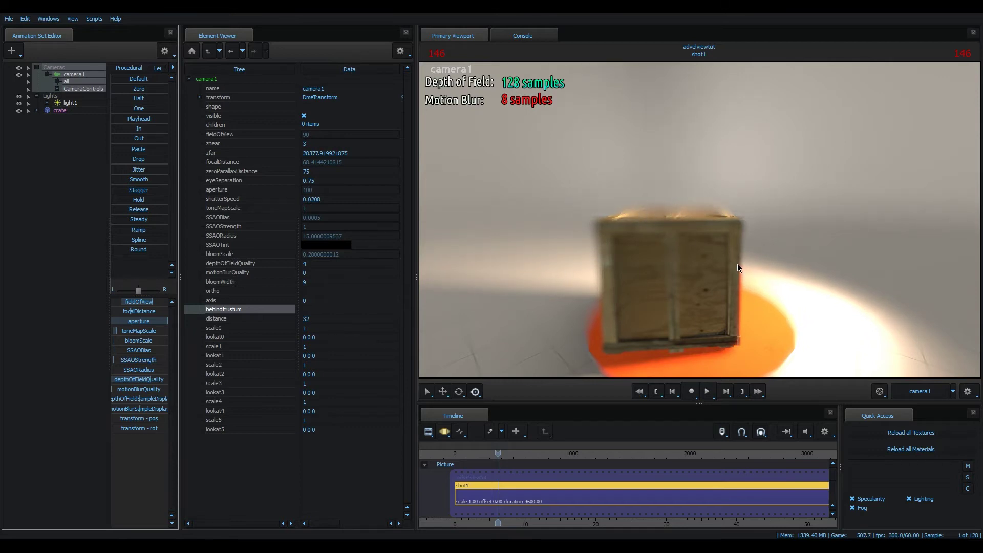
pyautogui.press('F3')
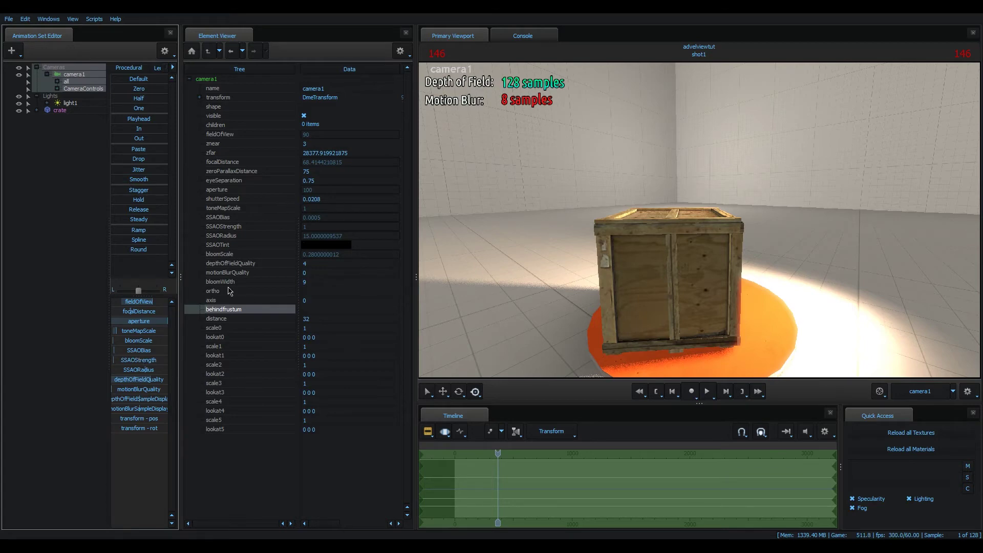
pyautogui.click(151, 400)
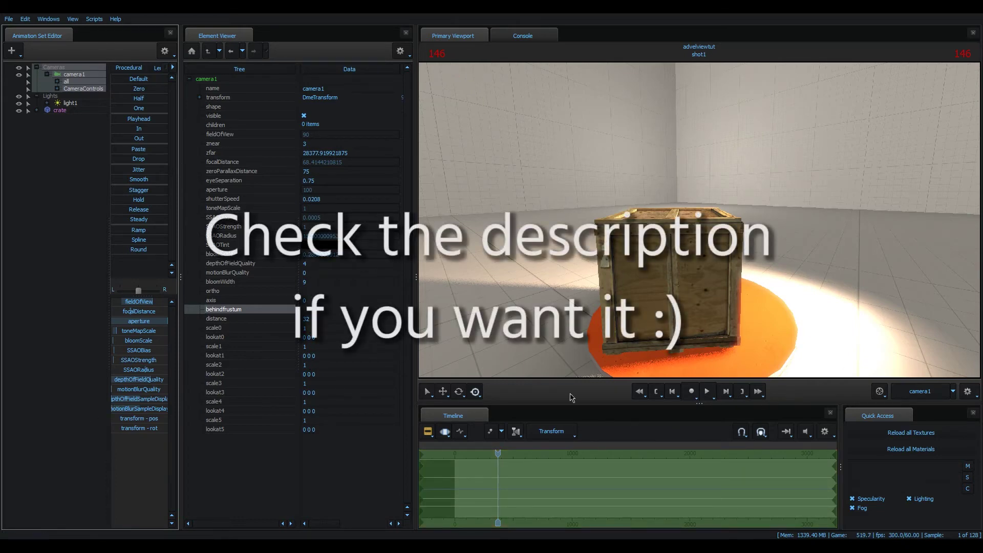
# - Inspect camera1's animation set controls and its camera attributes
pyautogui.rightClick(87, 73)
pyautogui.moveTo(154, 130)
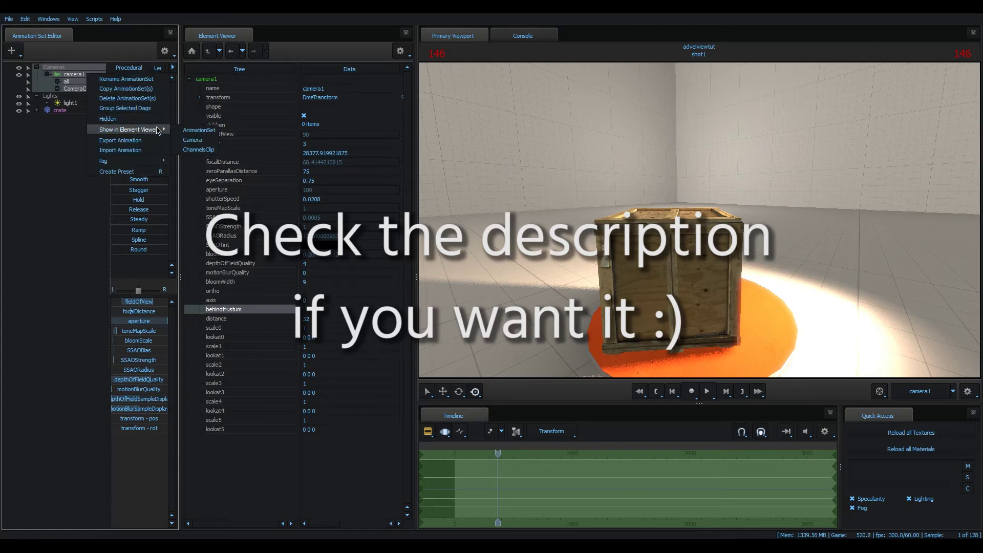
pyautogui.click(187, 131)
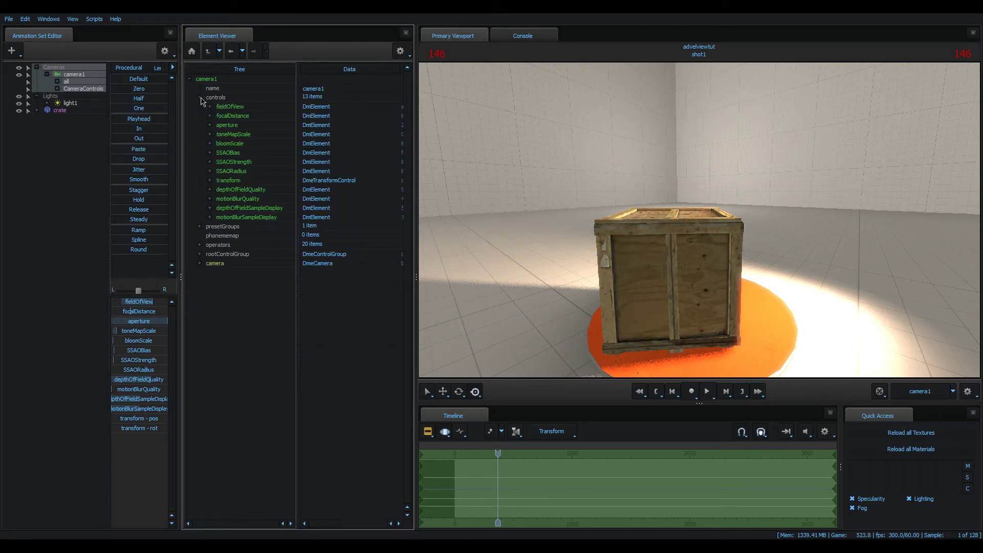
pyautogui.click(210, 190)
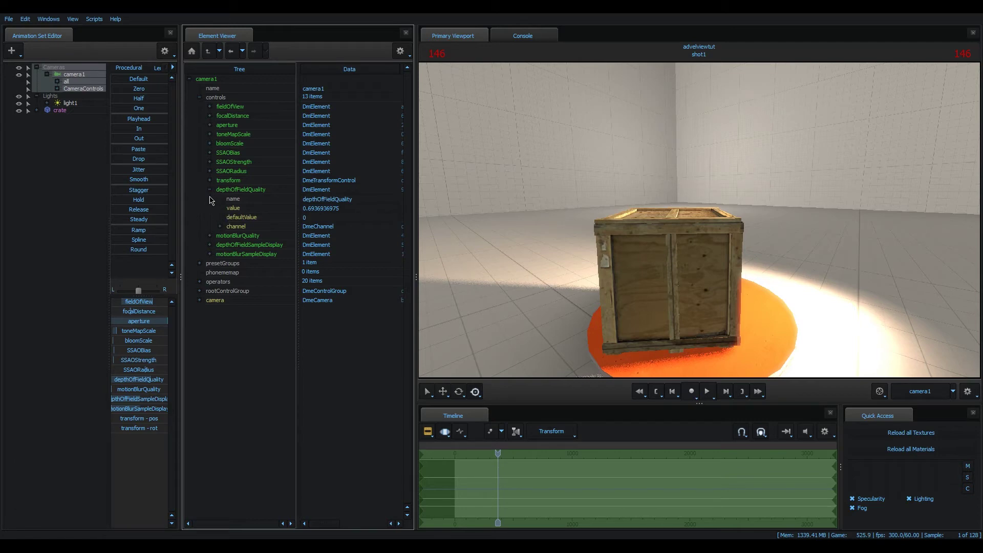
pyautogui.click(210, 190)
pyautogui.rightClick(83, 83)
pyautogui.click(186, 137)
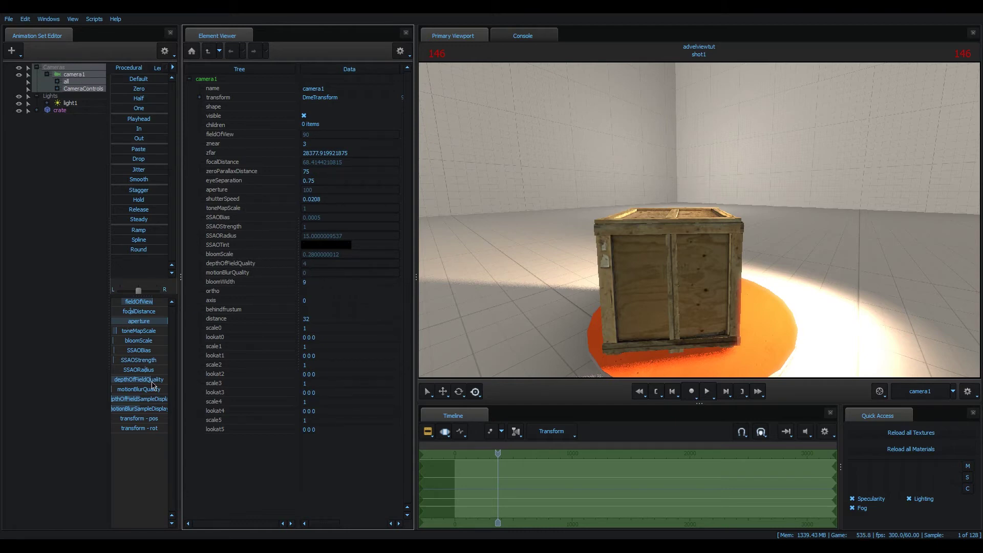
# - Raise depth-of-field quality to 7 and motion blur to 128 samples, then show camera1's channels clip
pyautogui.moveTo(139, 380); pyautogui.dragTo(158, 394)
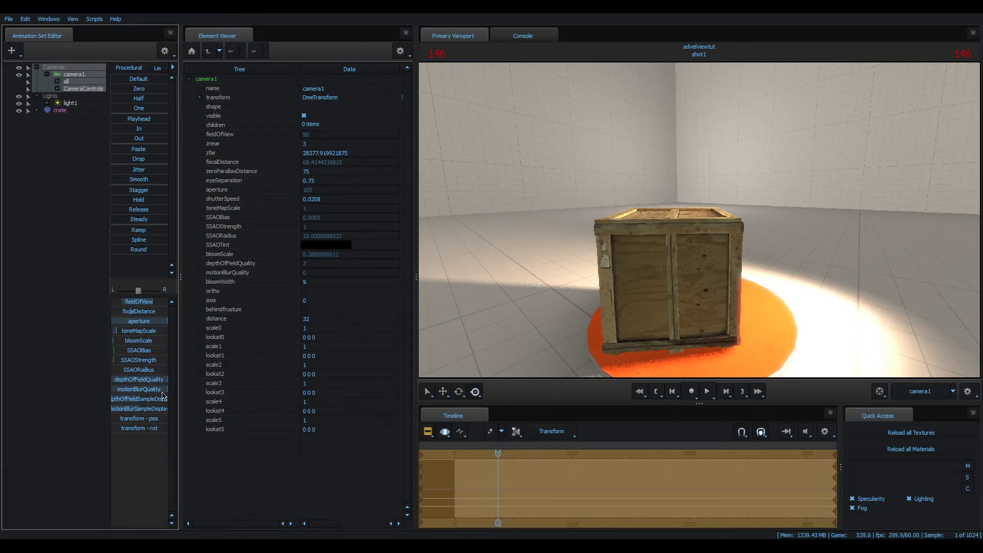
pyautogui.click(286, 273)
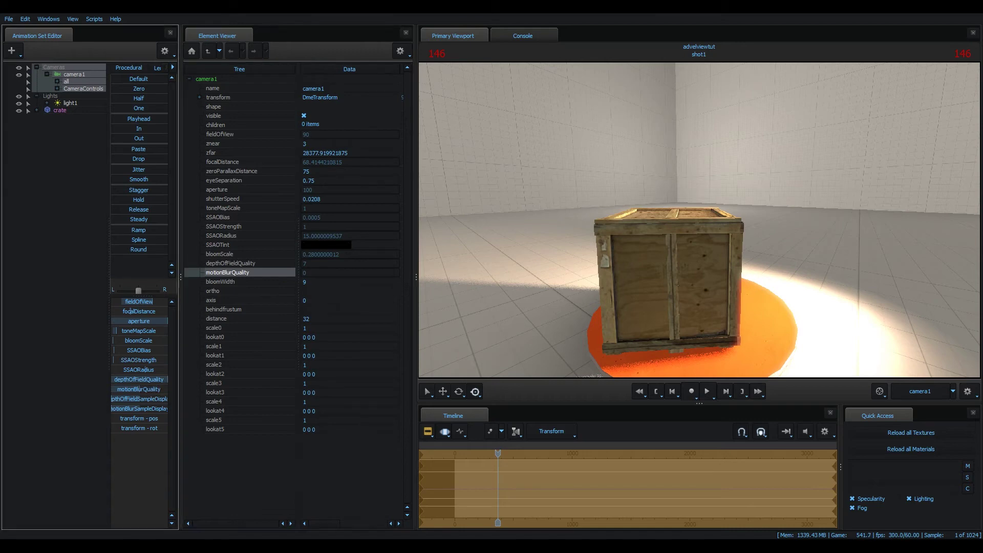
pyautogui.moveTo(133, 409); pyautogui.dragTo(162, 389)
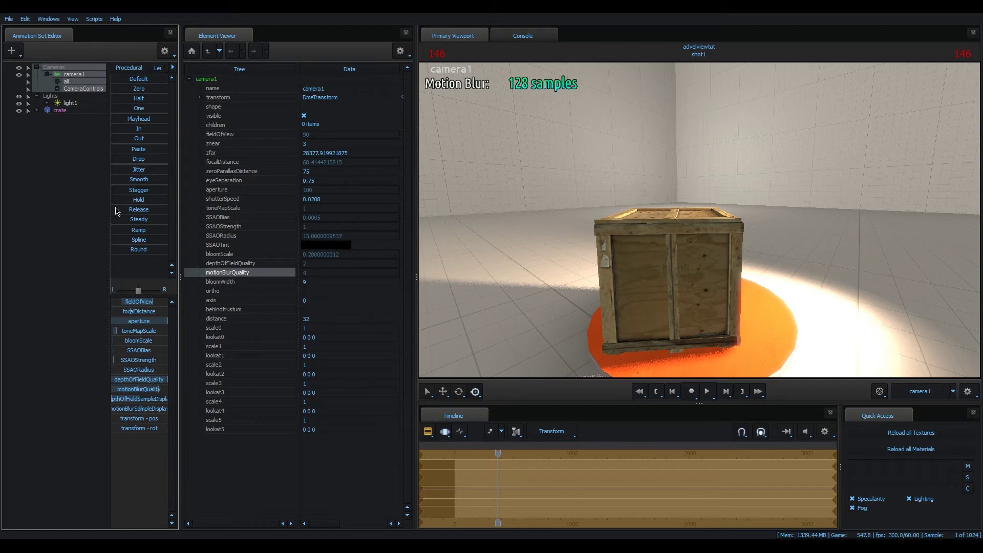
pyautogui.rightClick(75, 78)
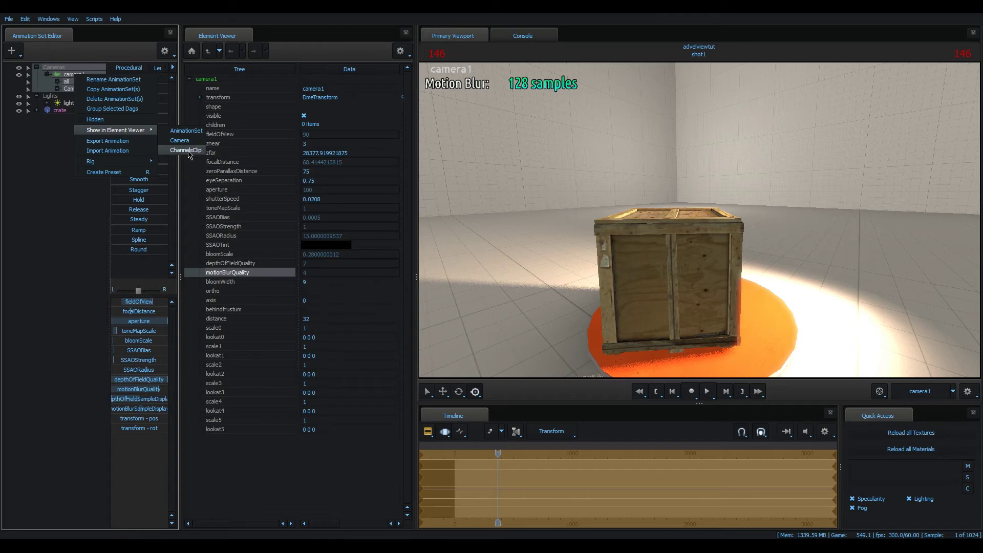
pyautogui.click(185, 150)
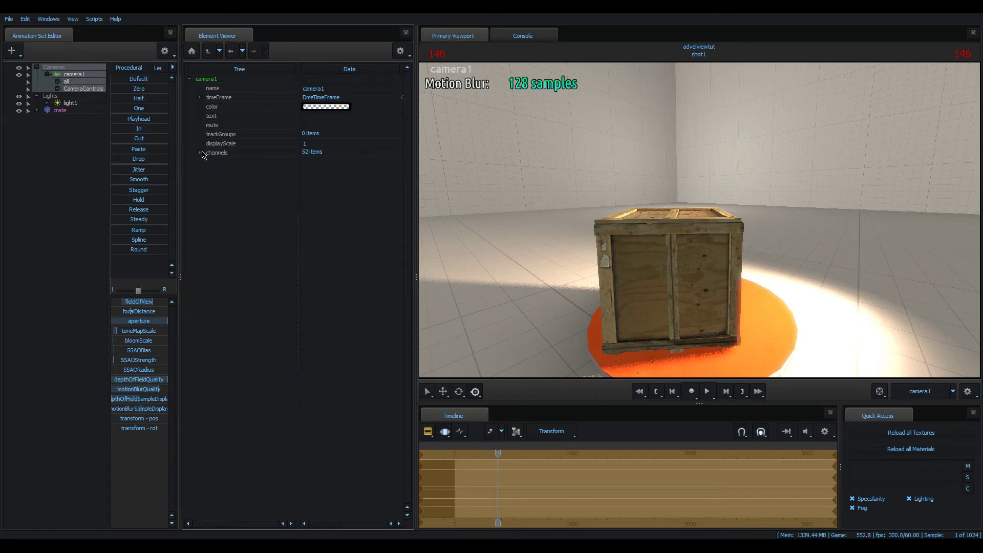
# - Expand camera1's 52 channels and select depthOfFieldQuality_channel through mb_value
pyautogui.click(200, 152)
pyautogui.scroll(-4, 239, 201)
pyautogui.scroll(-1, 239, 201)
pyautogui.click(251, 248)
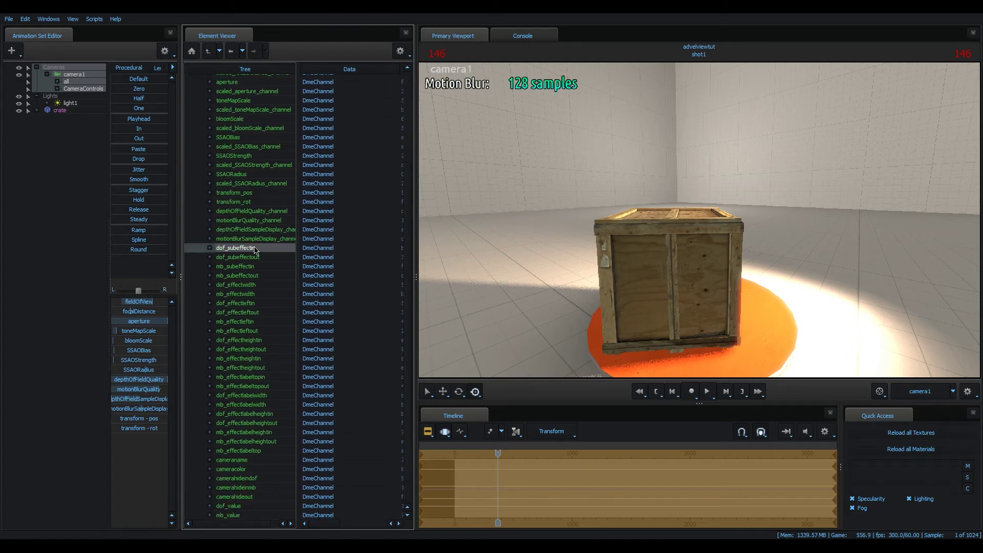
pyautogui.click(255, 210)
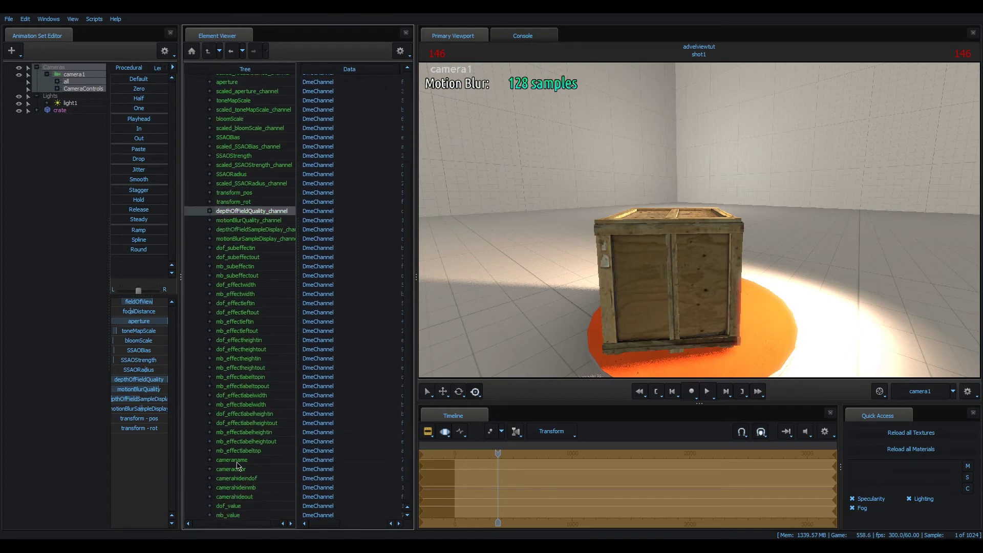
pyautogui.keyDown('shift'); pyautogui.click(238, 515); pyautogui.keyUp('shift')
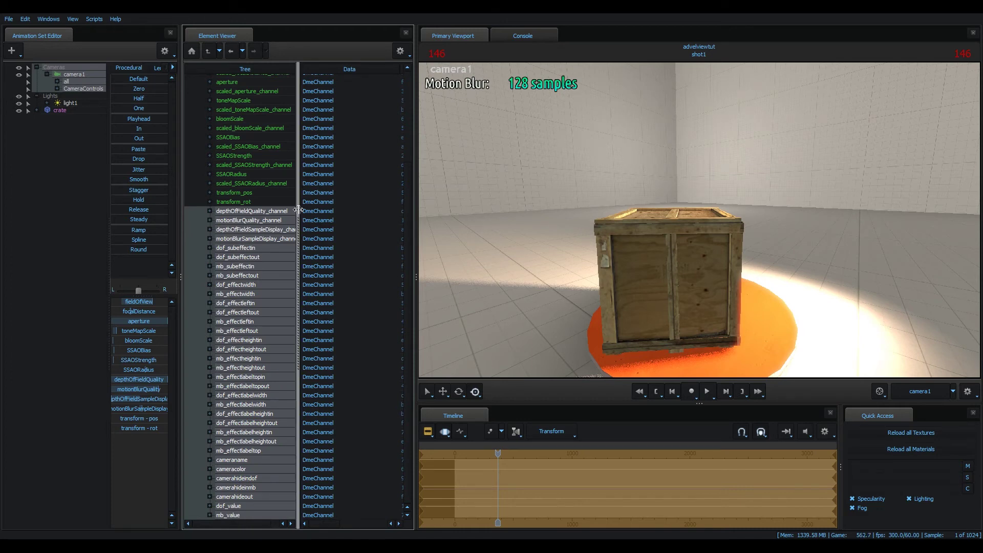
# - Rename camera1's animation set to 'blah'
pyautogui.click(130, 311)
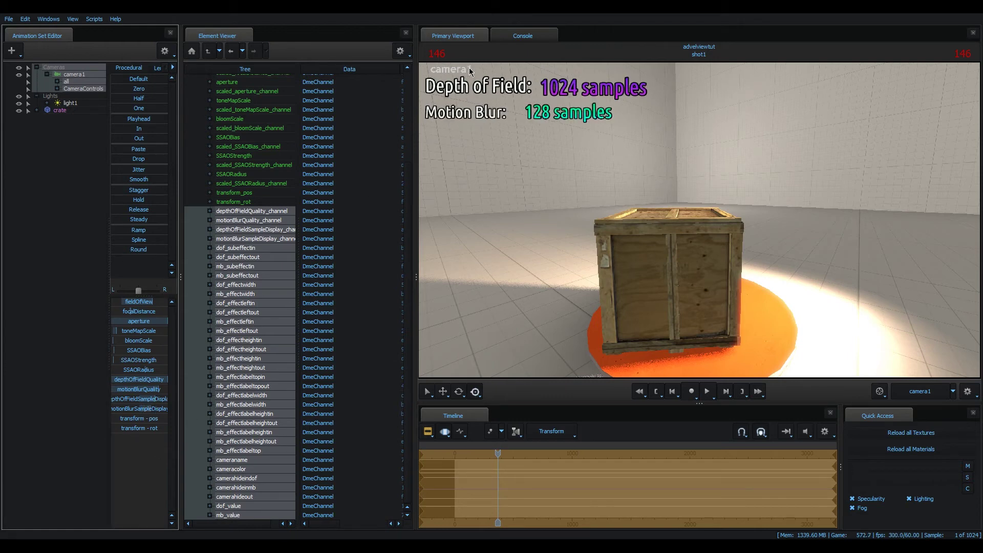
pyautogui.rightClick(105, 77)
pyautogui.click(138, 115)
pyautogui.write('blah')
pyautogui.press('Return')
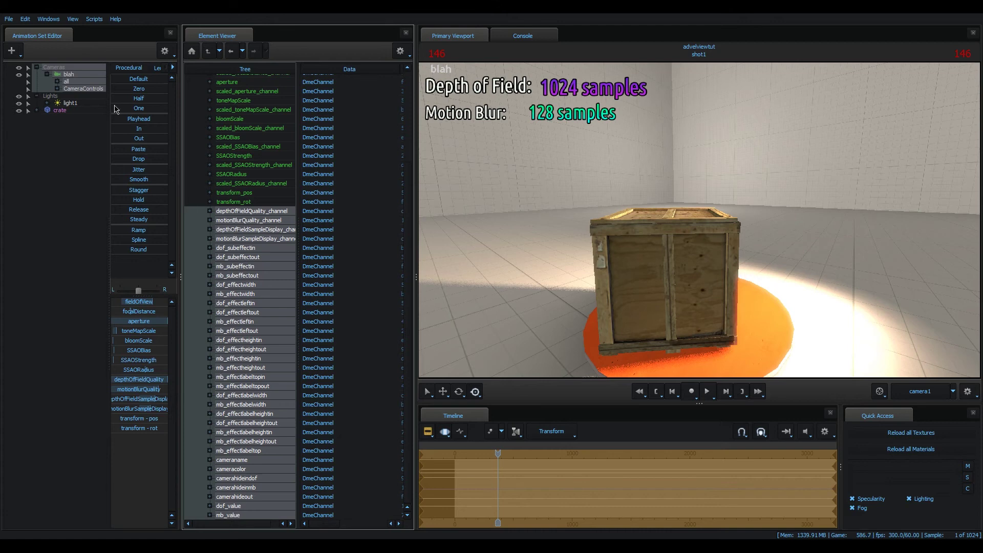
pyautogui.rightClick(80, 78)
pyautogui.moveTo(146, 130)
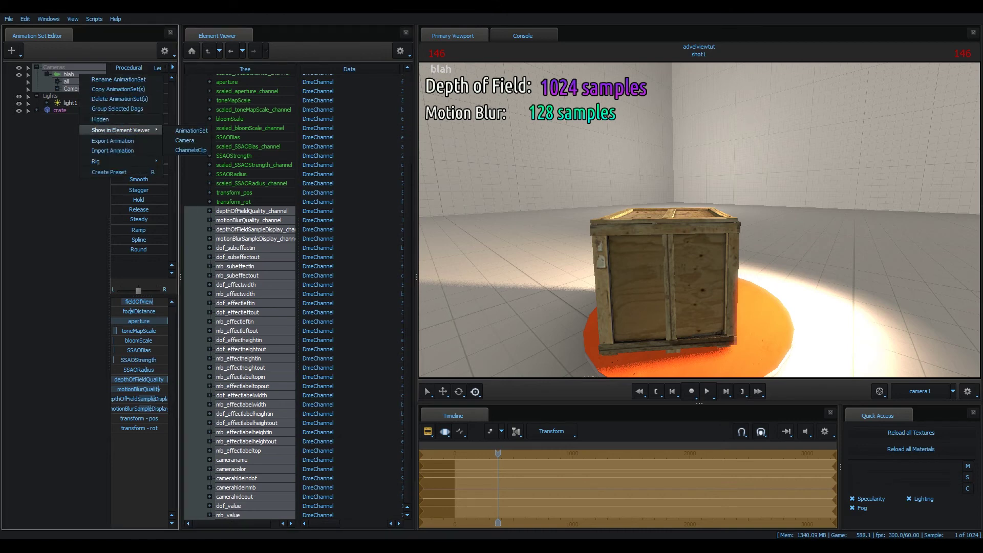
# - Select light1 and test its intensity by dimming and re-brightening it
pyautogui.click(185, 140)
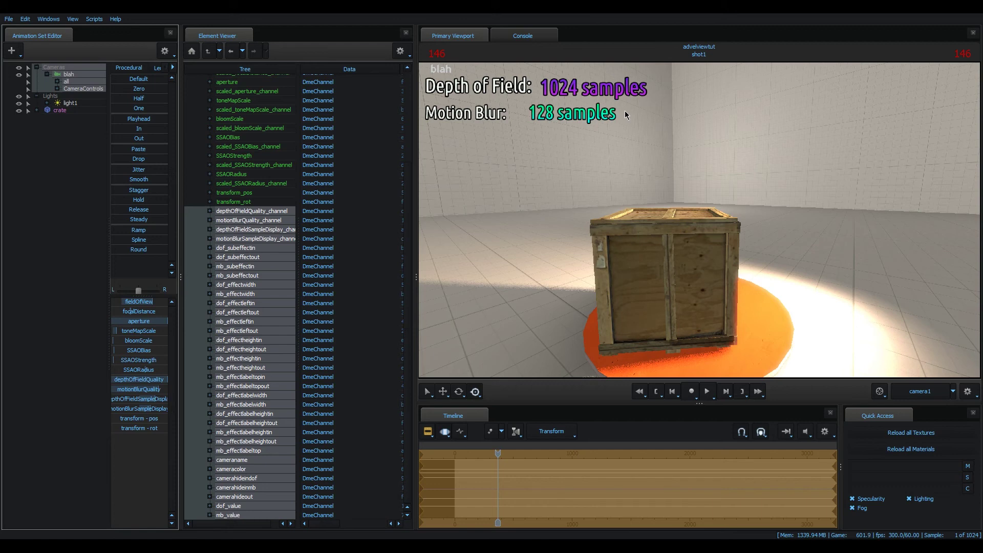
pyautogui.click(70, 104)
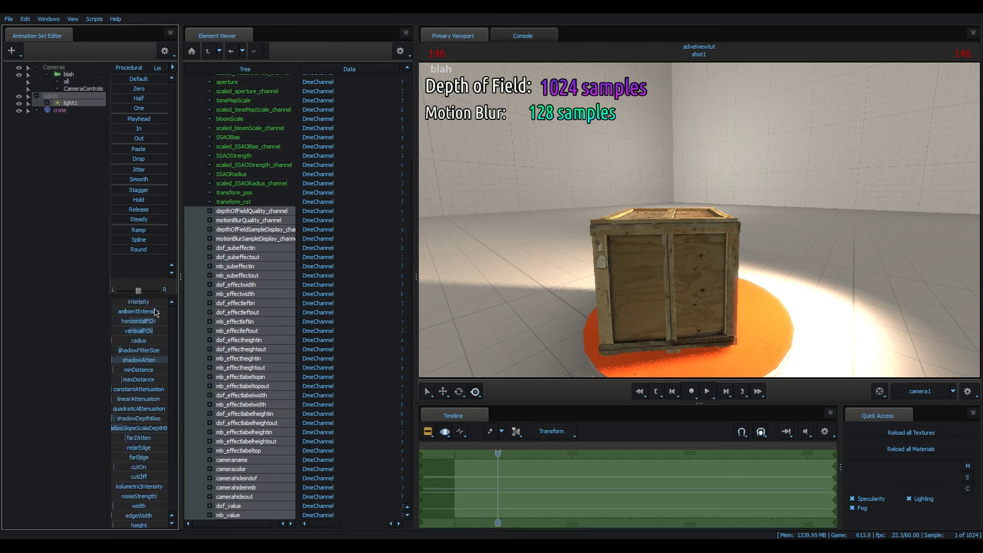
pyautogui.moveTo(145, 303)
pyautogui.mouseDown()
pyautogui.moveTo(131, 303)
pyautogui.moveTo(142, 303)
pyautogui.mouseUp()
pyautogui.scroll(-2, 134, 359)
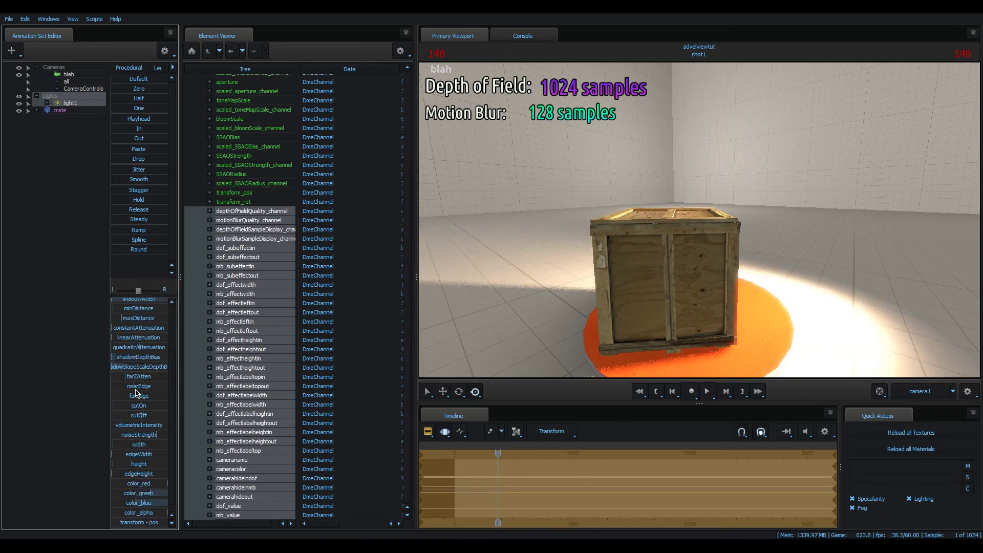
# - View through the Work Camera and lower depth-of-field and motion-blur quality to 8 samples
pyautogui.press('F4')
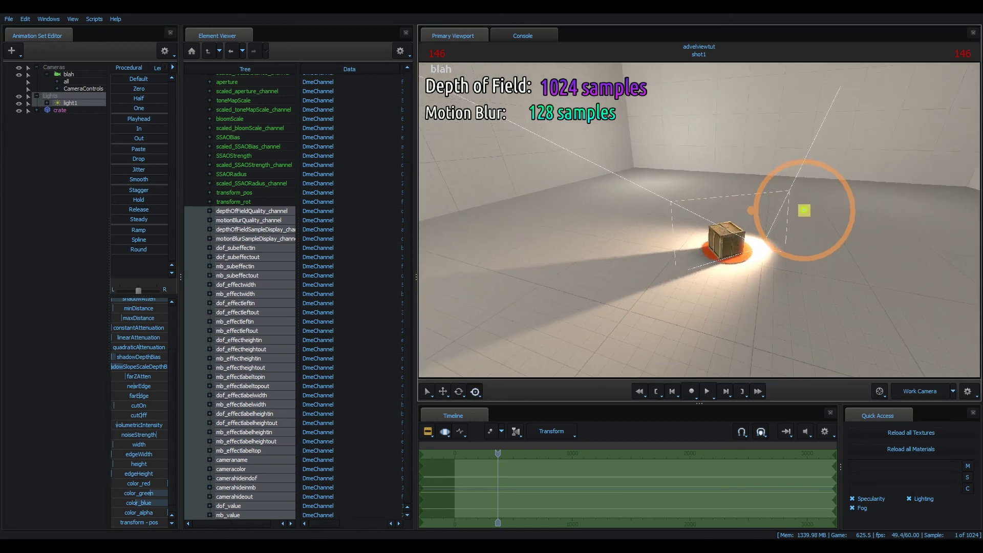
pyautogui.click(84, 89)
pyautogui.moveTo(163, 304); pyautogui.dragTo(123, 316)
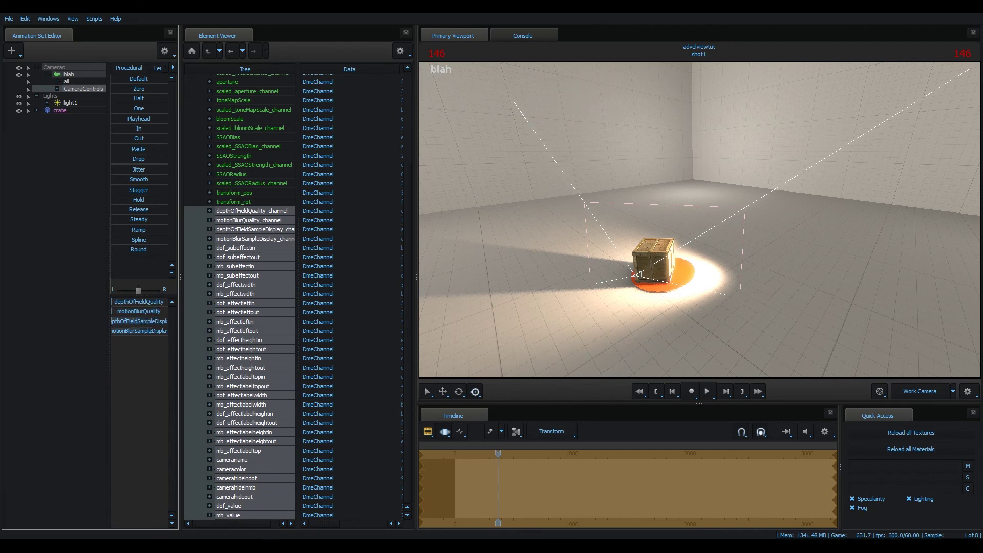
pyautogui.moveTo(628, 78); pyautogui.dragTo(700, 224)
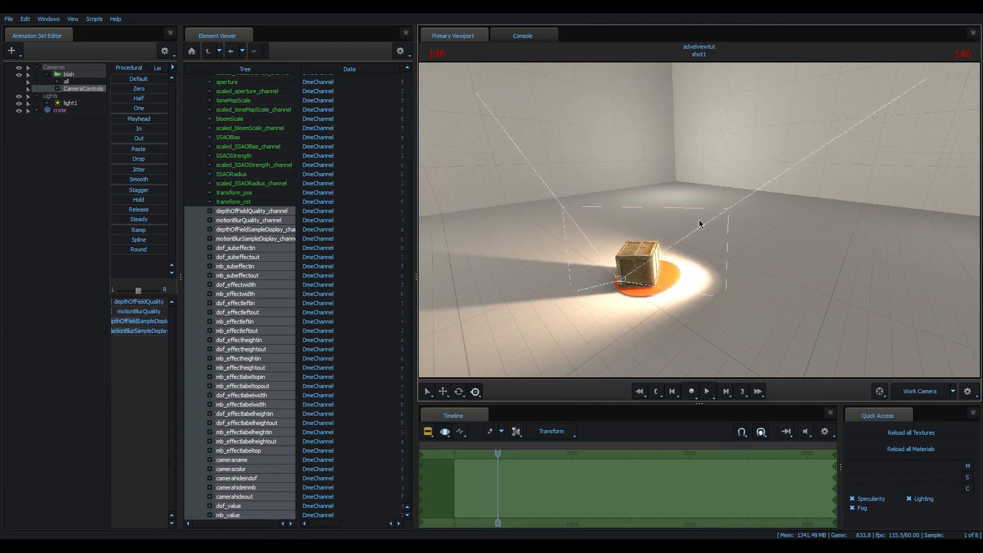
pyautogui.press('F3')
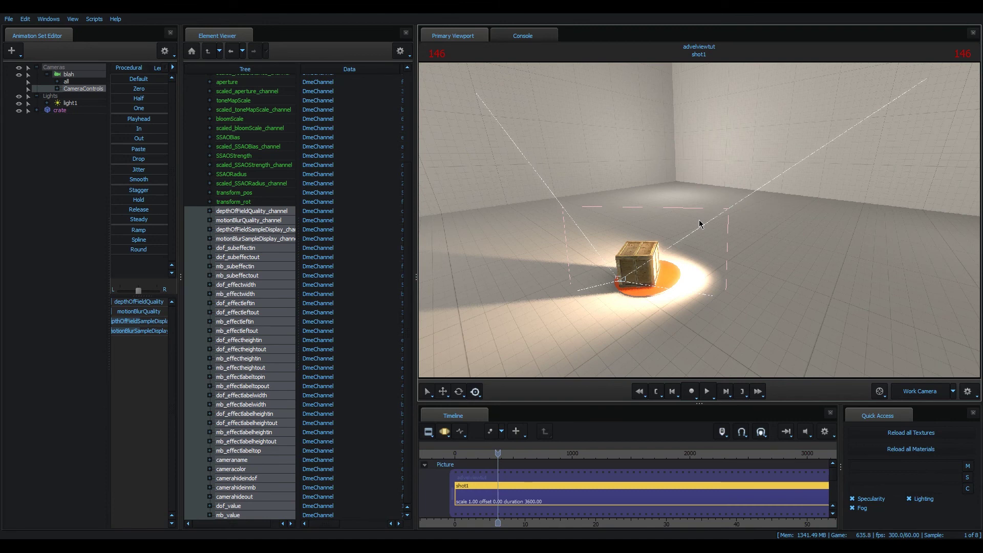